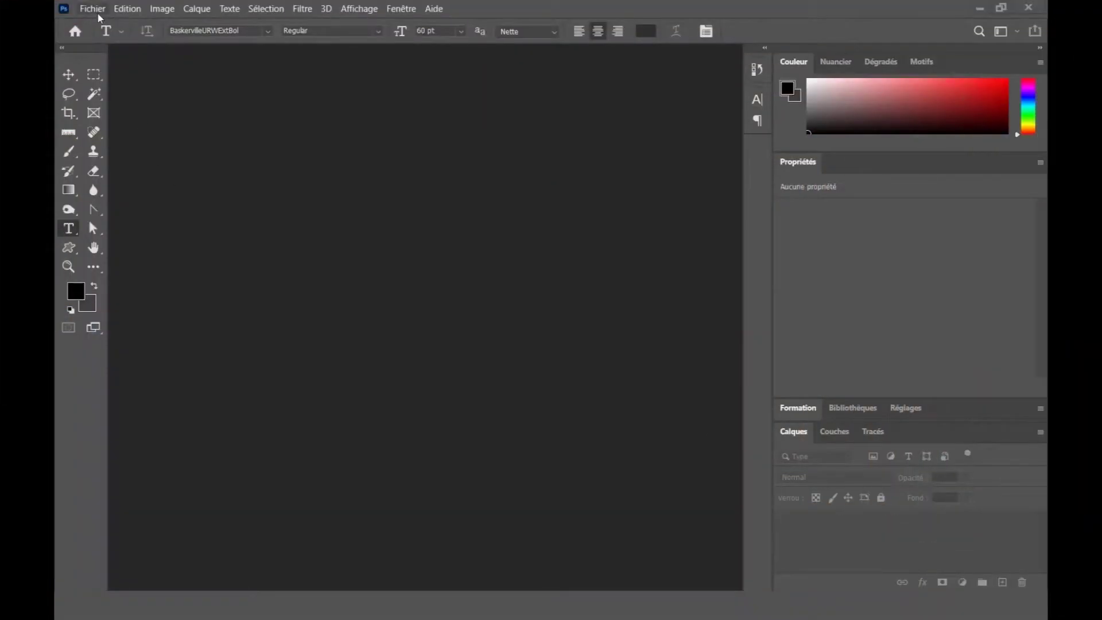
- Create a new document named "une" in the international paper format, size A4
click(95, 9)
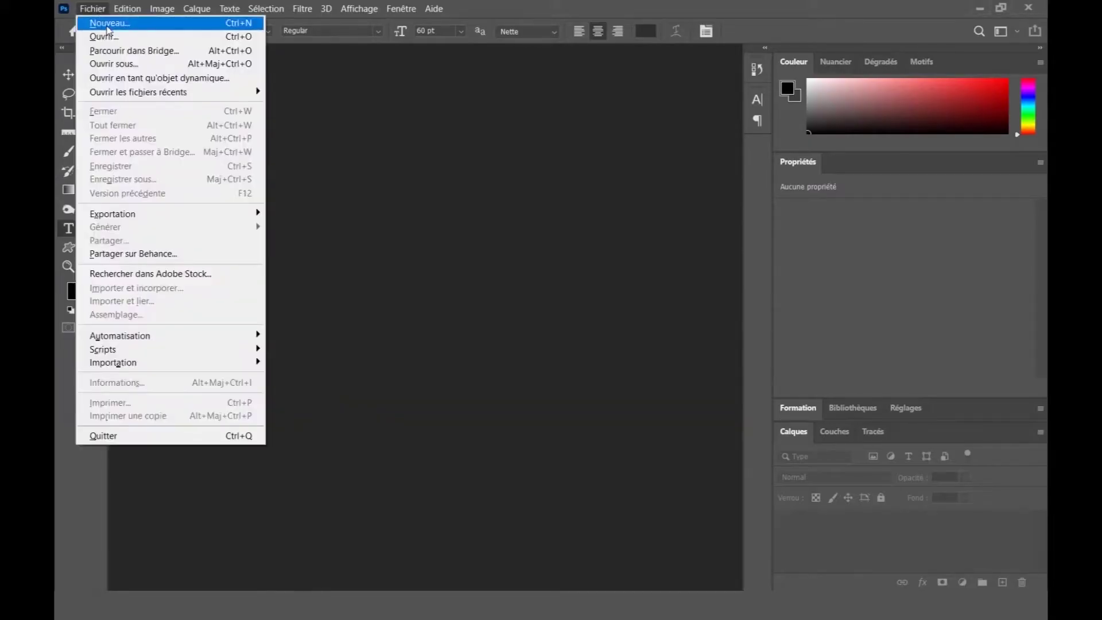
click(107, 25)
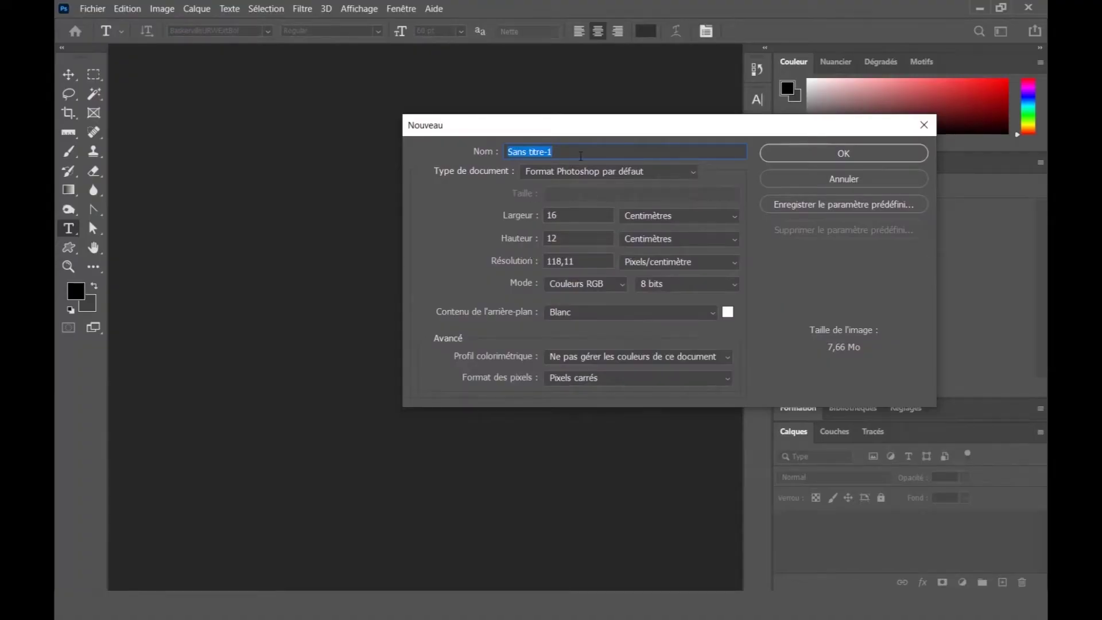
text(une)
click(581, 173)
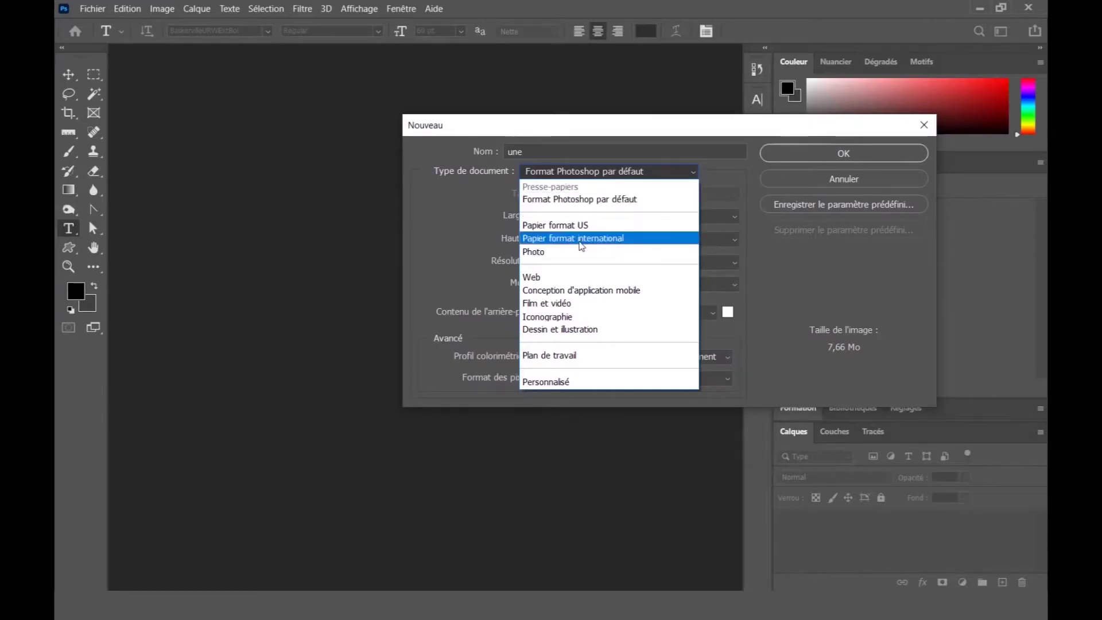
click(580, 241)
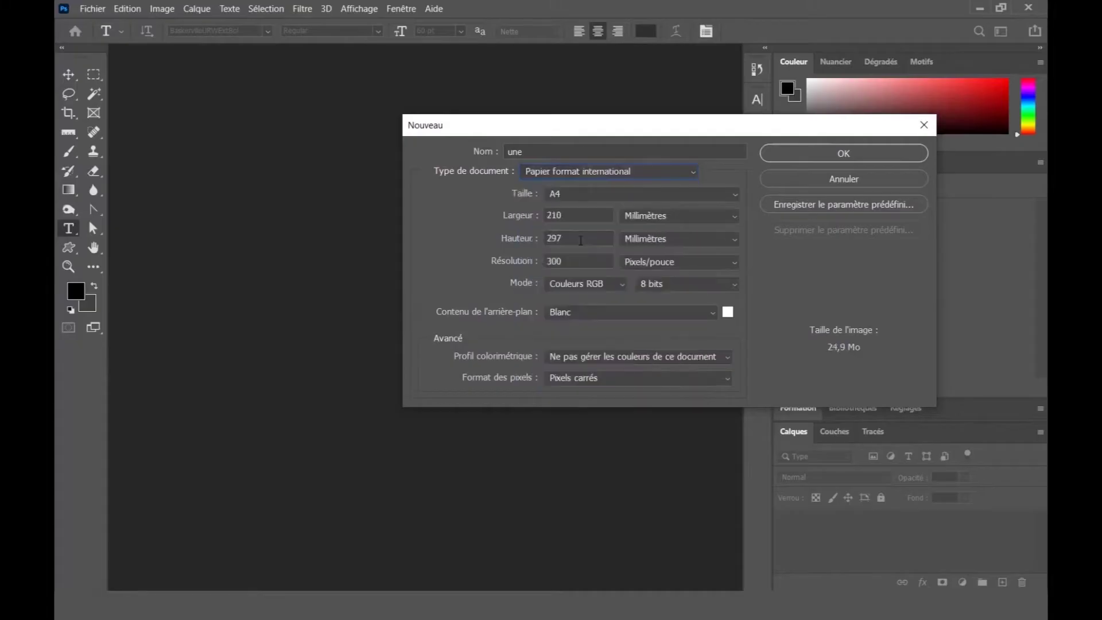
click(554, 195)
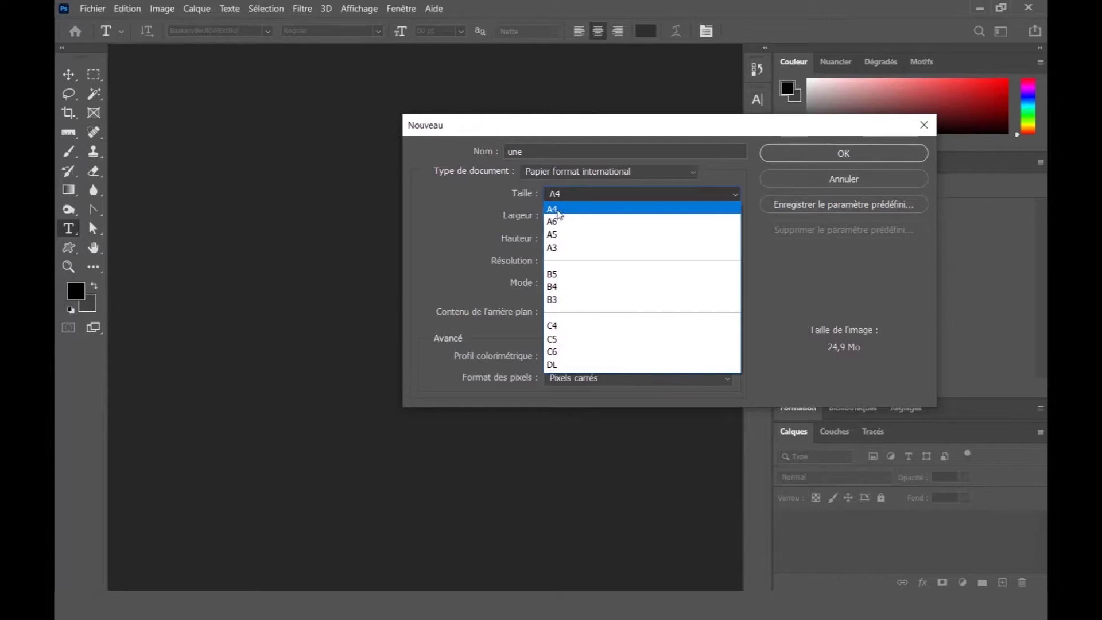
click(558, 214)
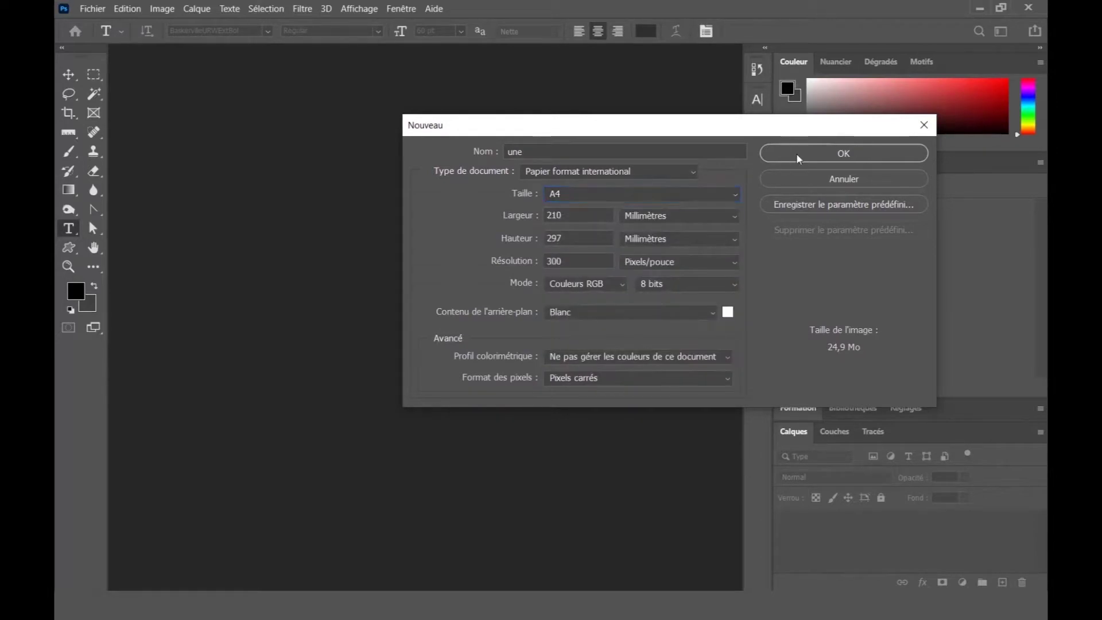
click(780, 154)
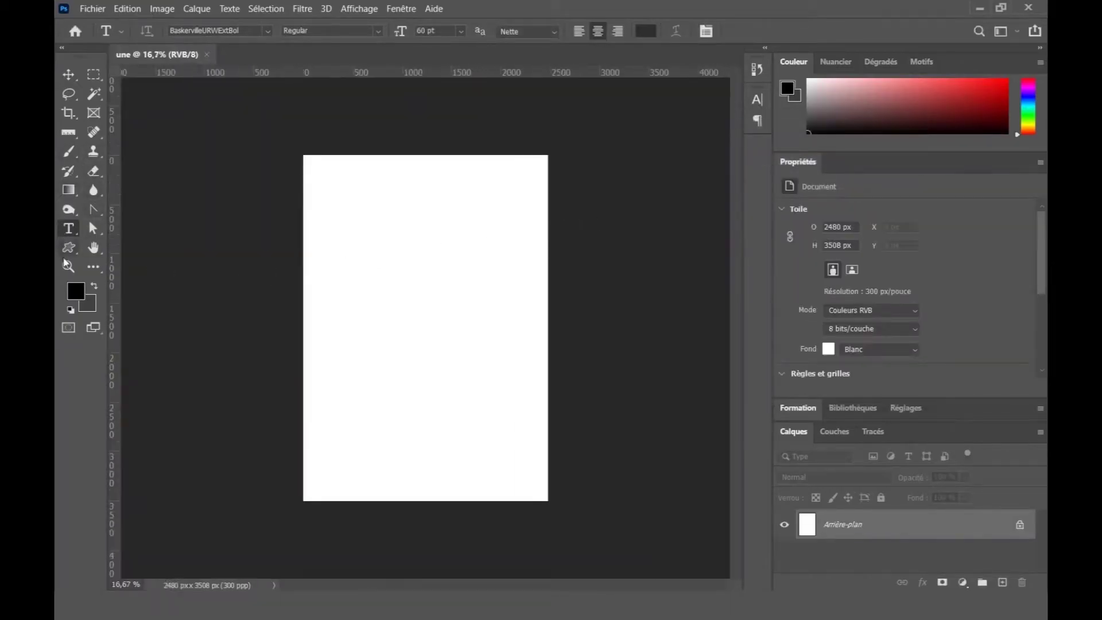
- Select a full-width band about 2480 × 854 px along the page's upper edge and add a new layer for it
click(68, 267)
drag(358, 235, 494, 433)
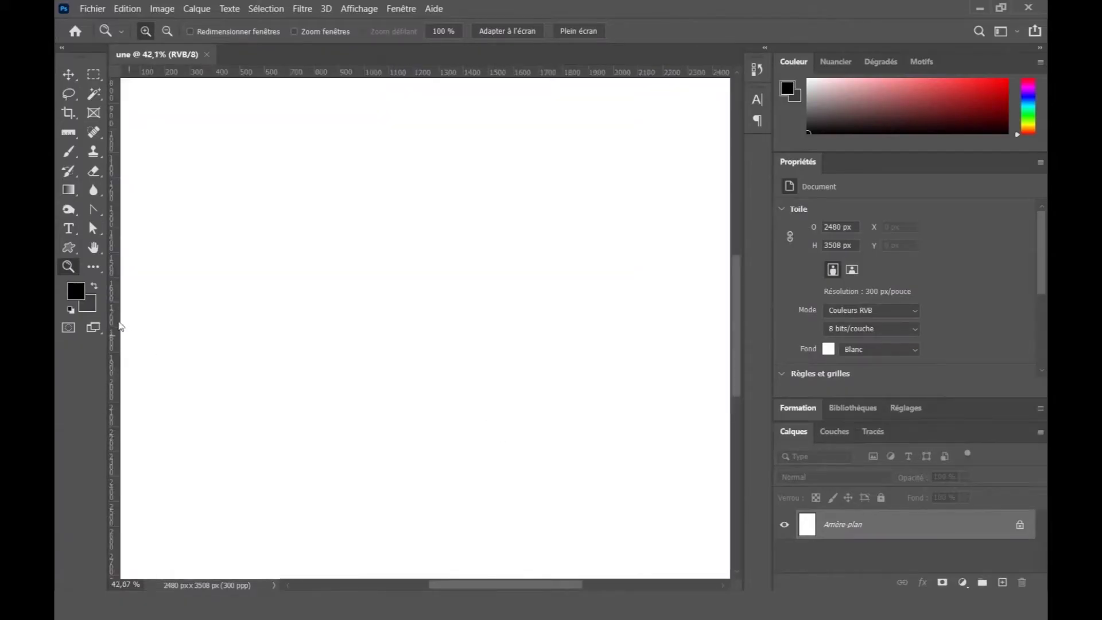
double_click(94, 247)
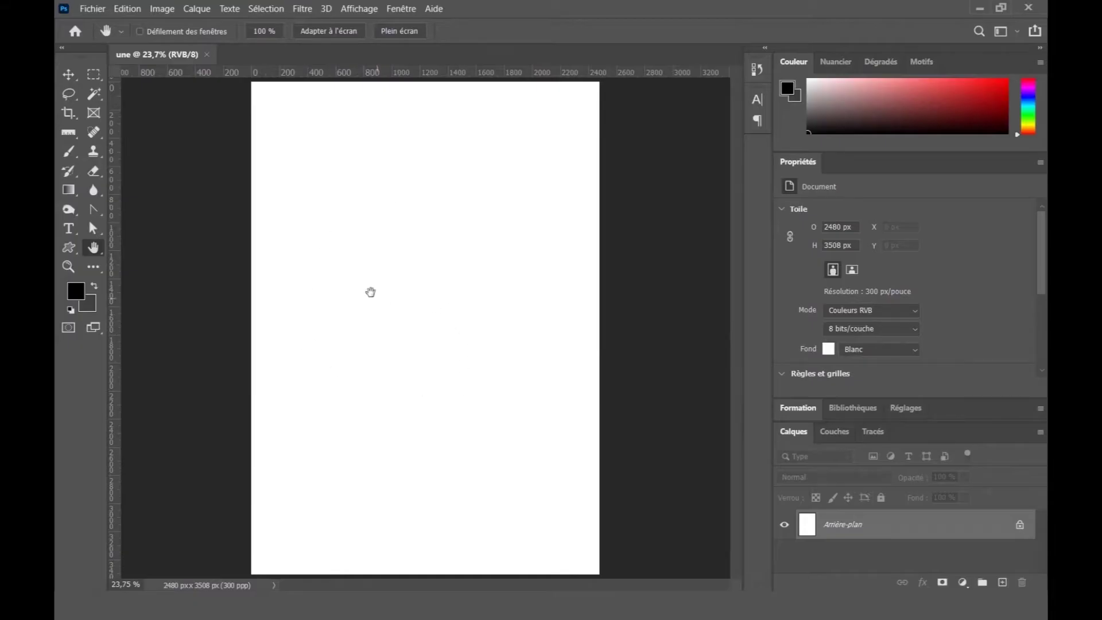
click(93, 74)
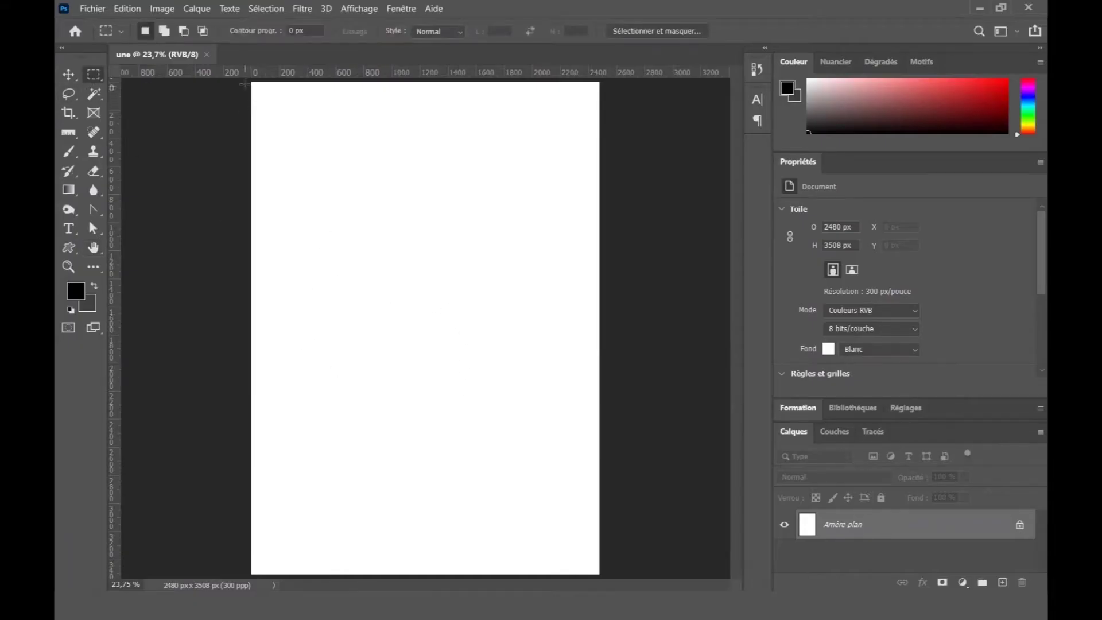
drag(247, 80, 607, 202)
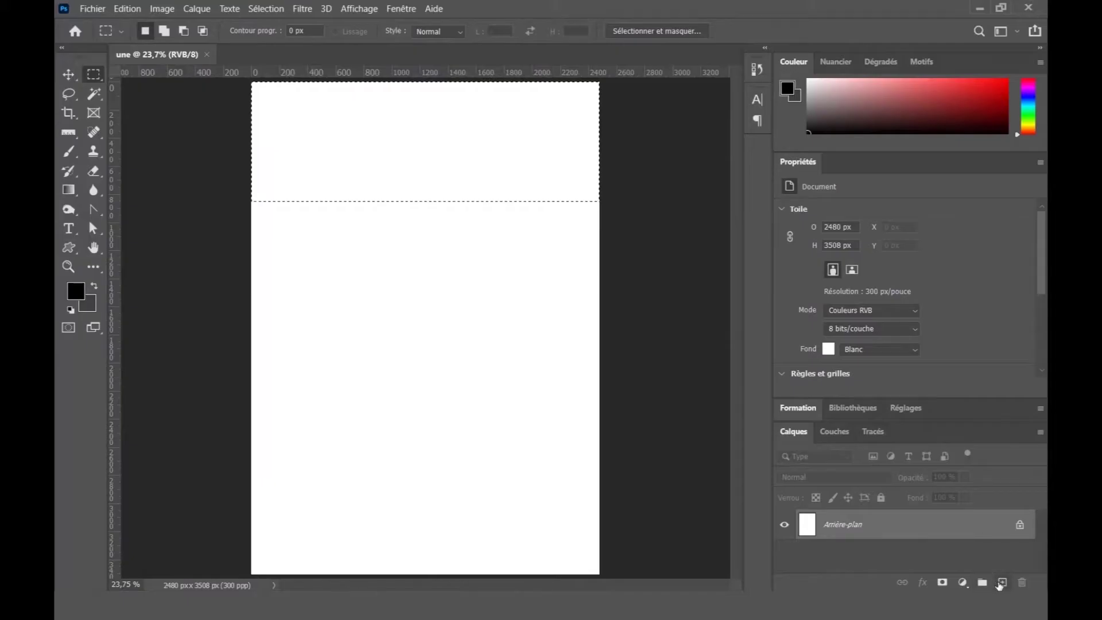
click(1001, 583)
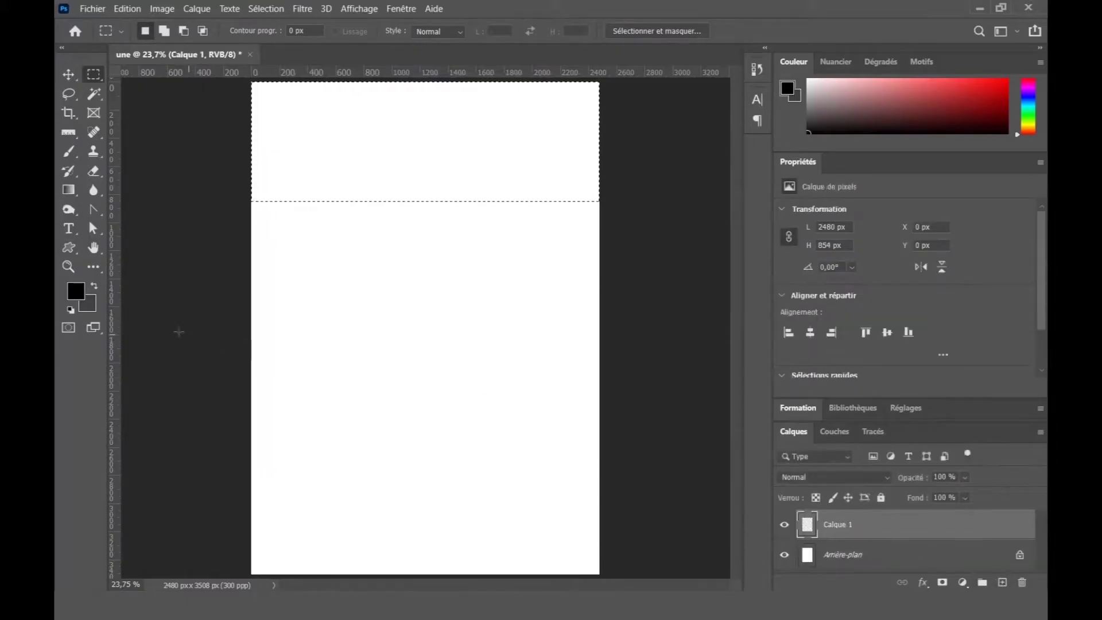
- Fill the selected band with bright blue (#2ecbf8) as the foreground colour, and deselect it
click(76, 294)
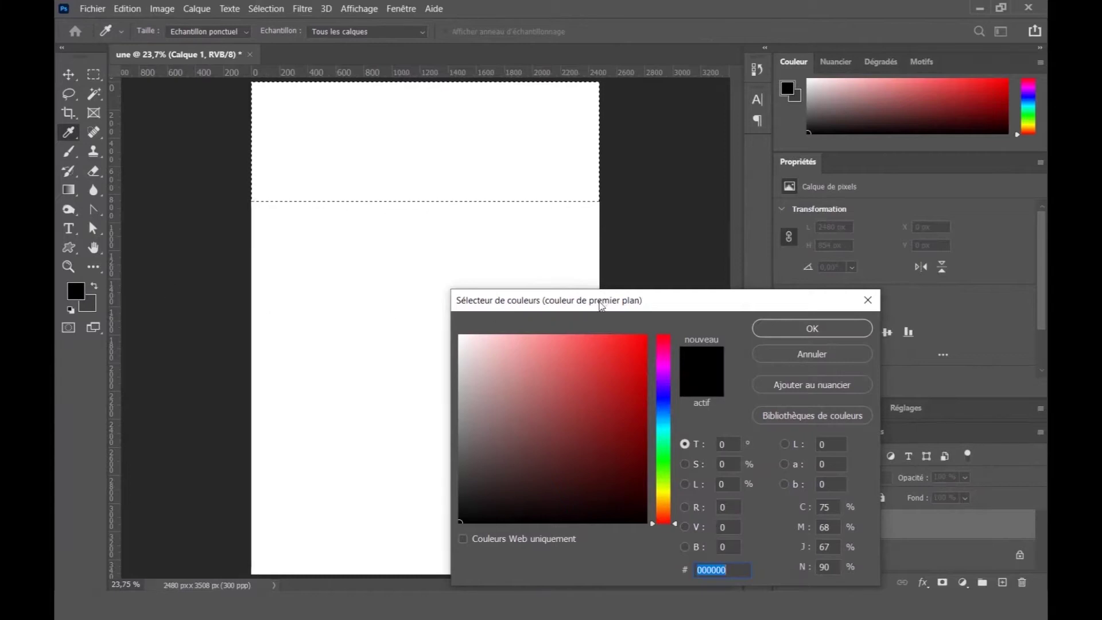
drag(601, 305, 810, 171)
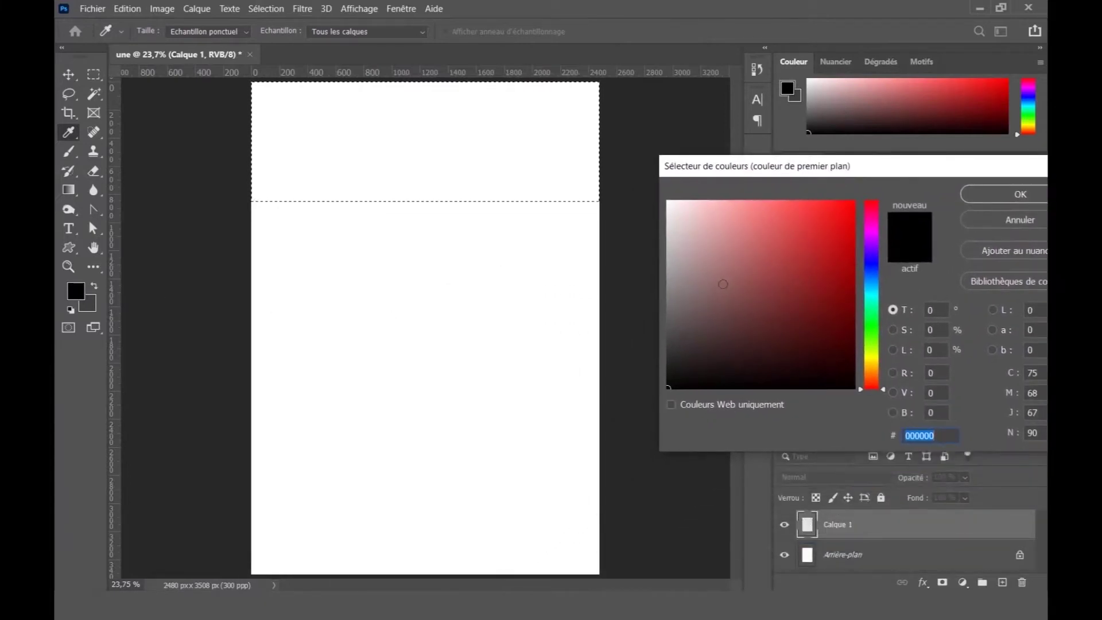
drag(871, 304, 871, 288)
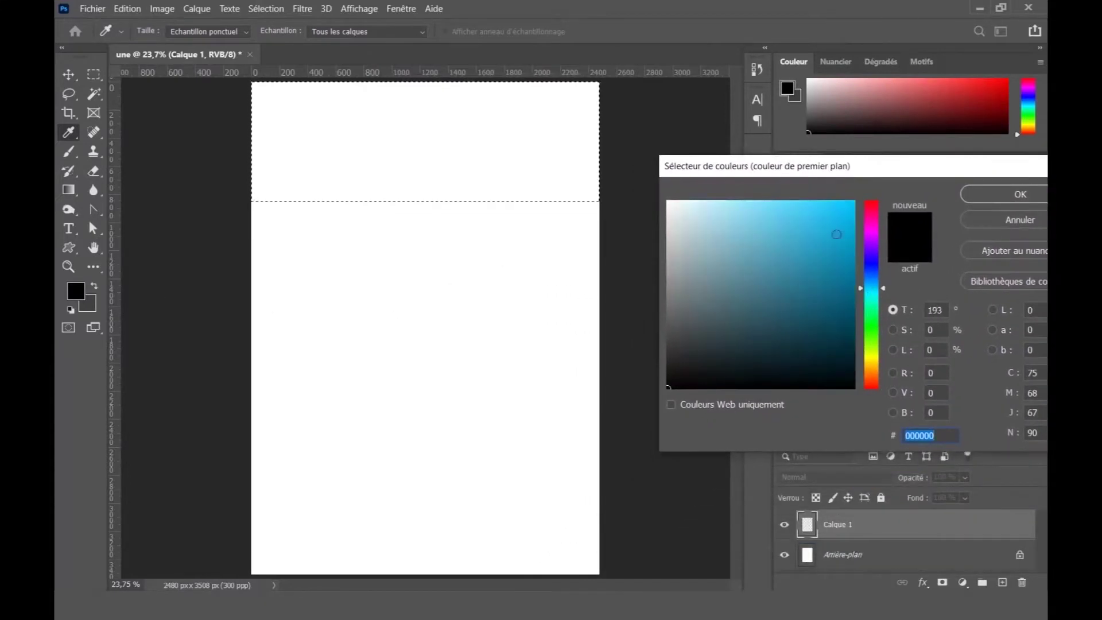
click(823, 207)
click(971, 198)
key(m)
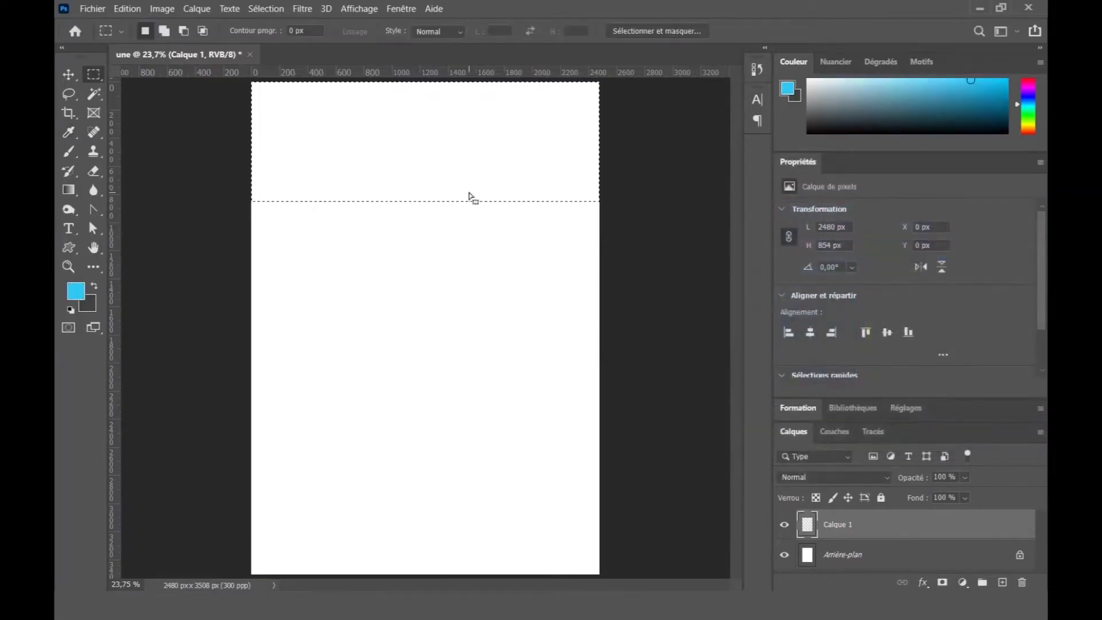
key(alt+BackSpace)
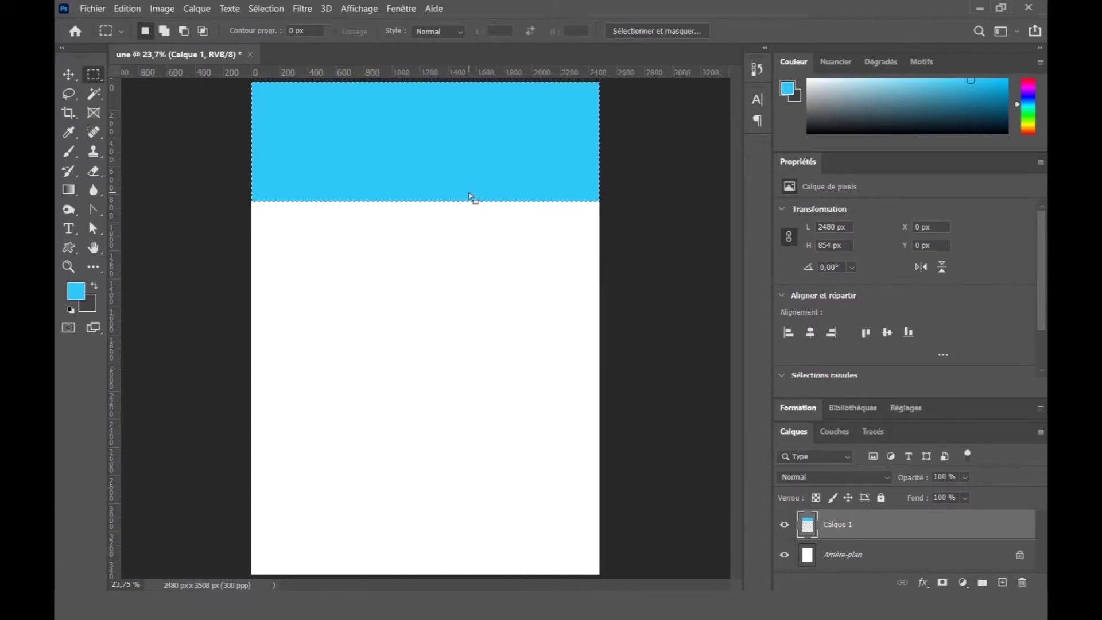
key(ctrl+d)
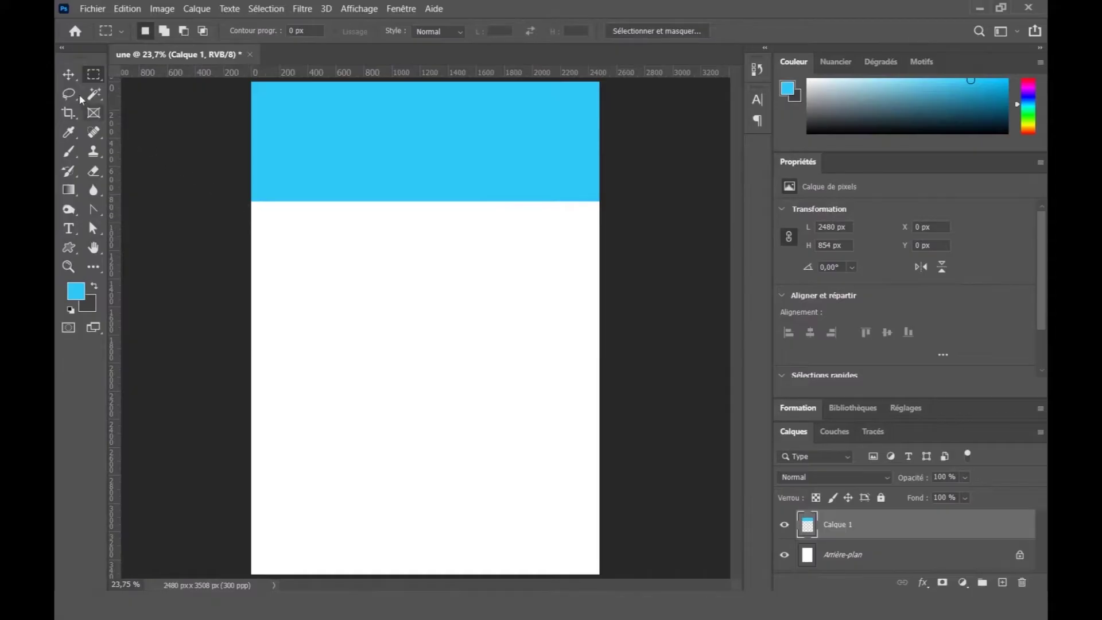
- On a new layer, fill a rectangle about 1225 × 1488 px at the page's left edge, directly below the blue band, with yellow (#f8c62e)
drag(251, 202, 423, 409)
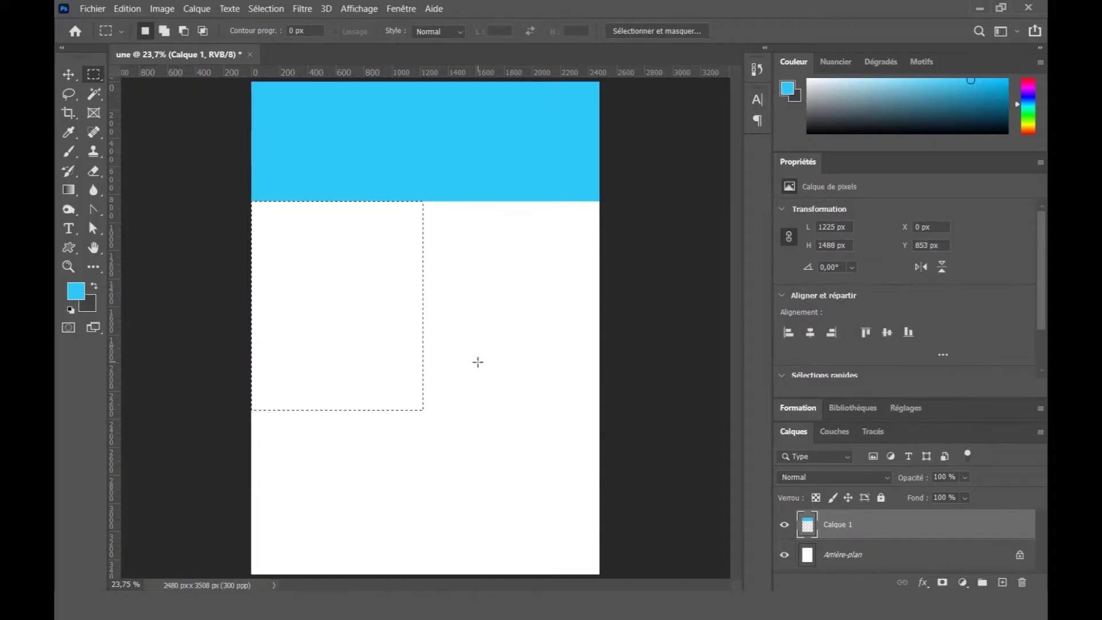
click(1000, 583)
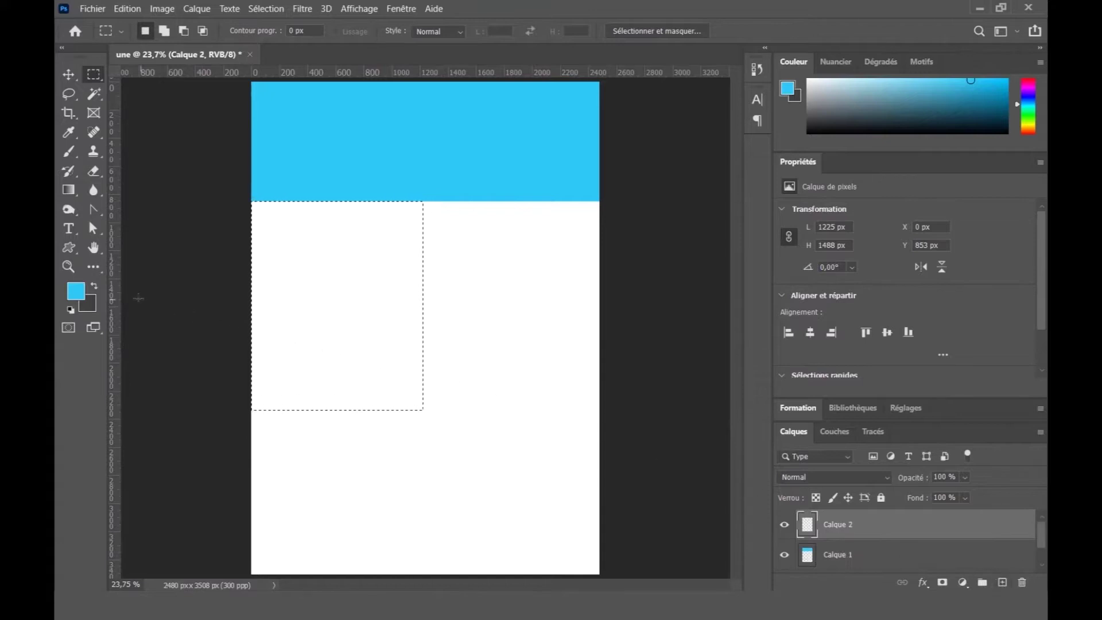
click(72, 291)
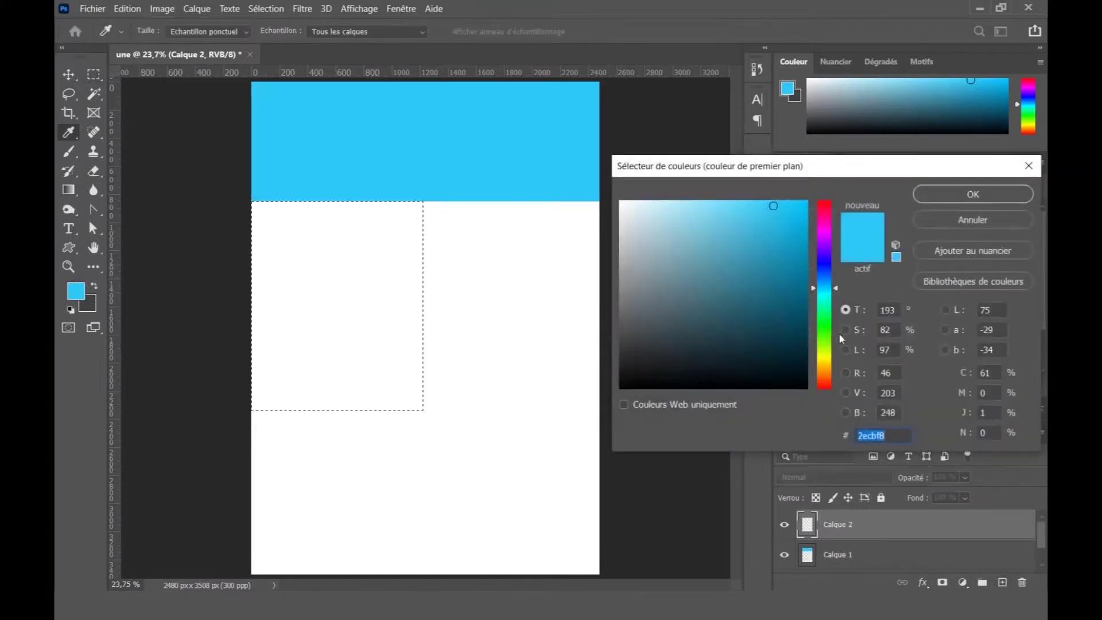
drag(828, 365, 827, 370)
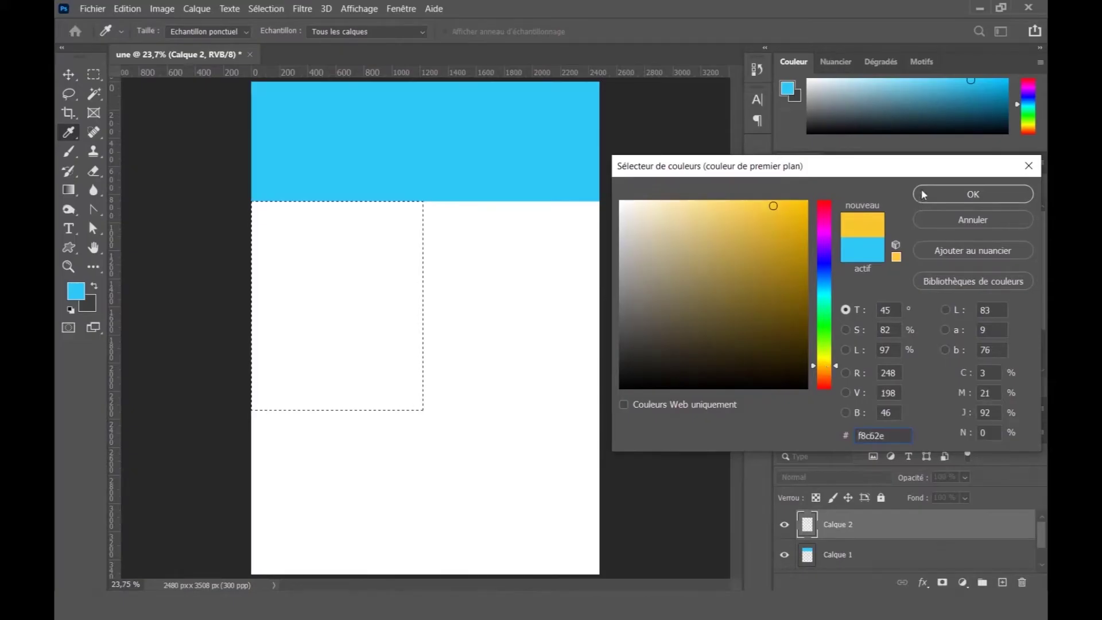
click(970, 194)
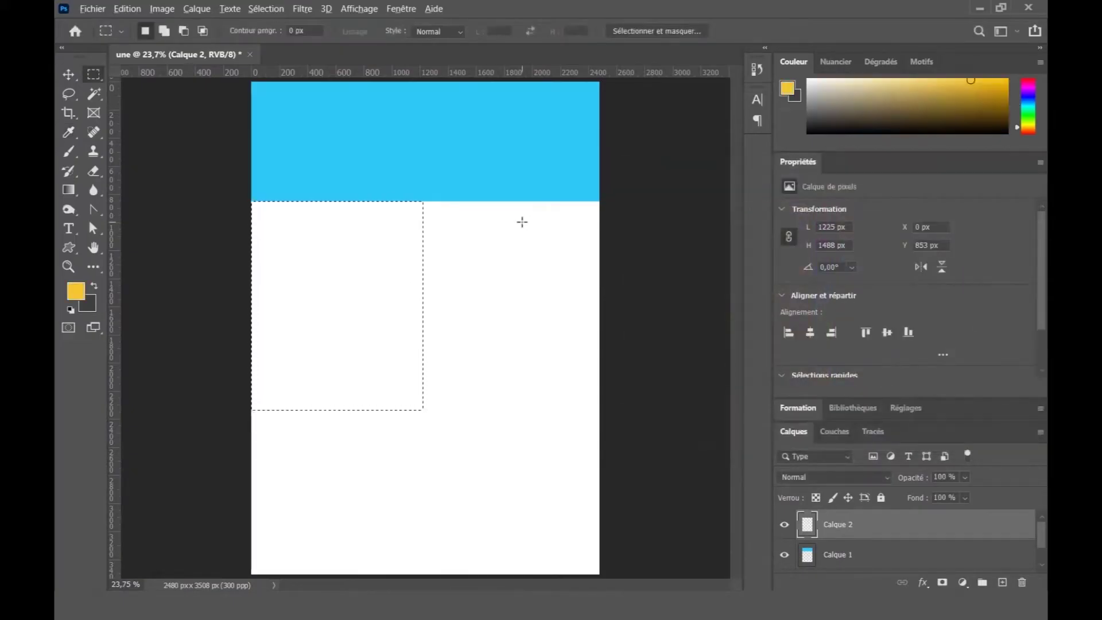
key(alt+BackSpace)
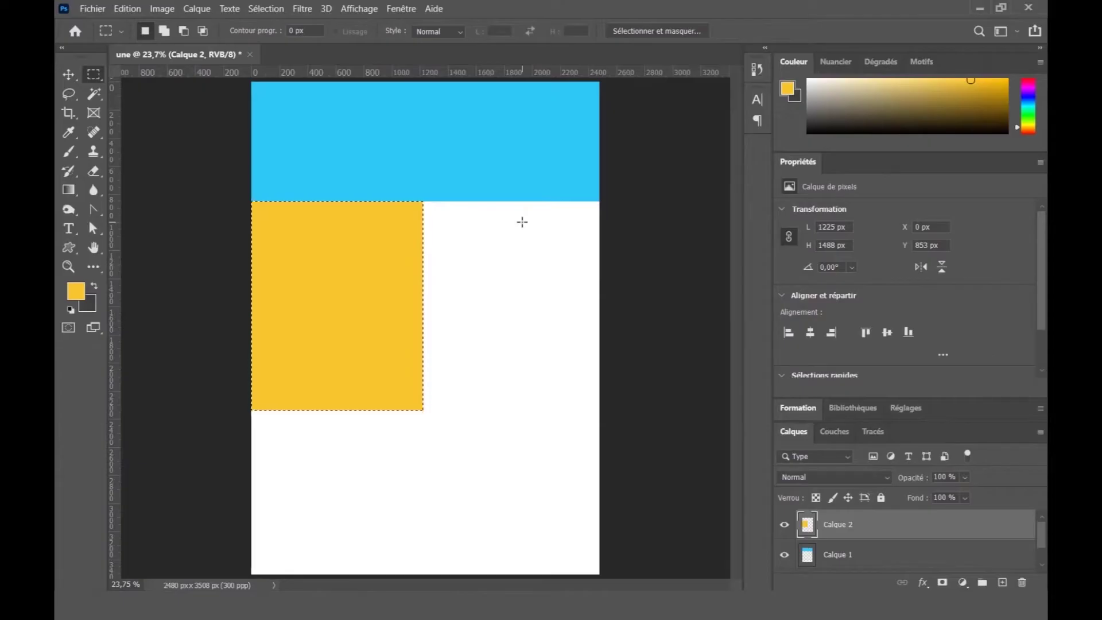
key(ctrl+d)
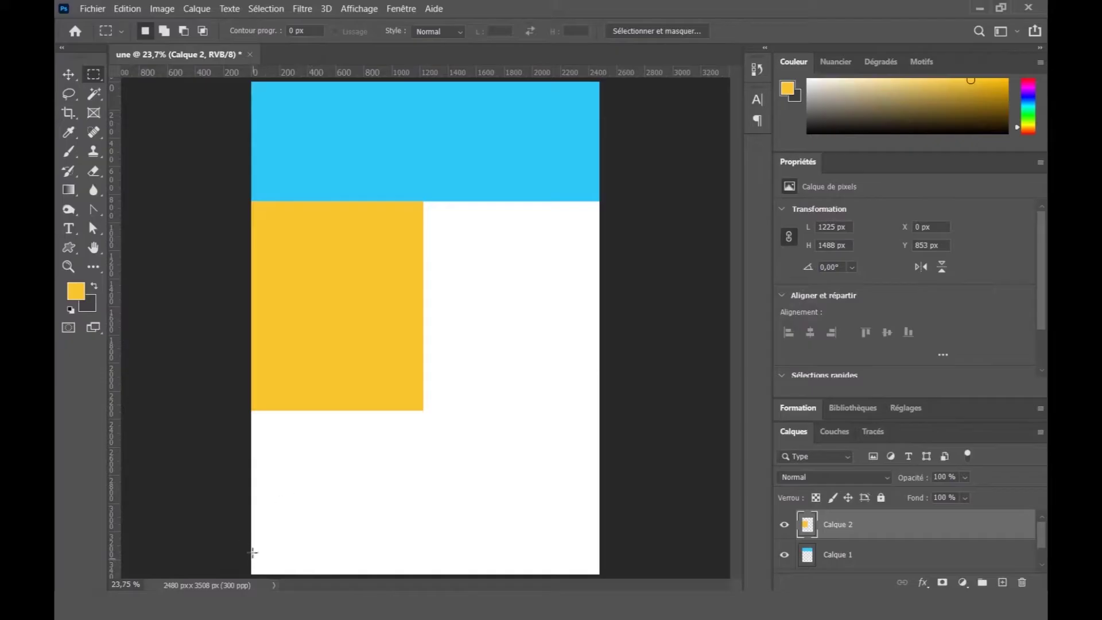
- On a new layer, fill a full-width strip about 2480 × 221 px along the page's lower edge with green
drag(250, 544, 614, 576)
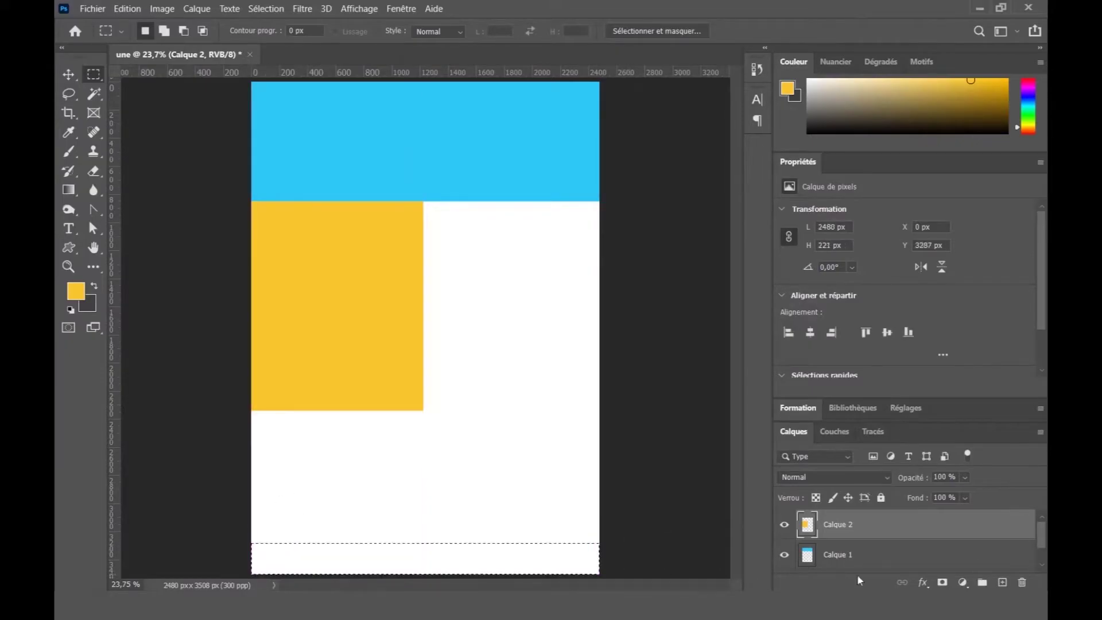
click(1003, 582)
click(75, 291)
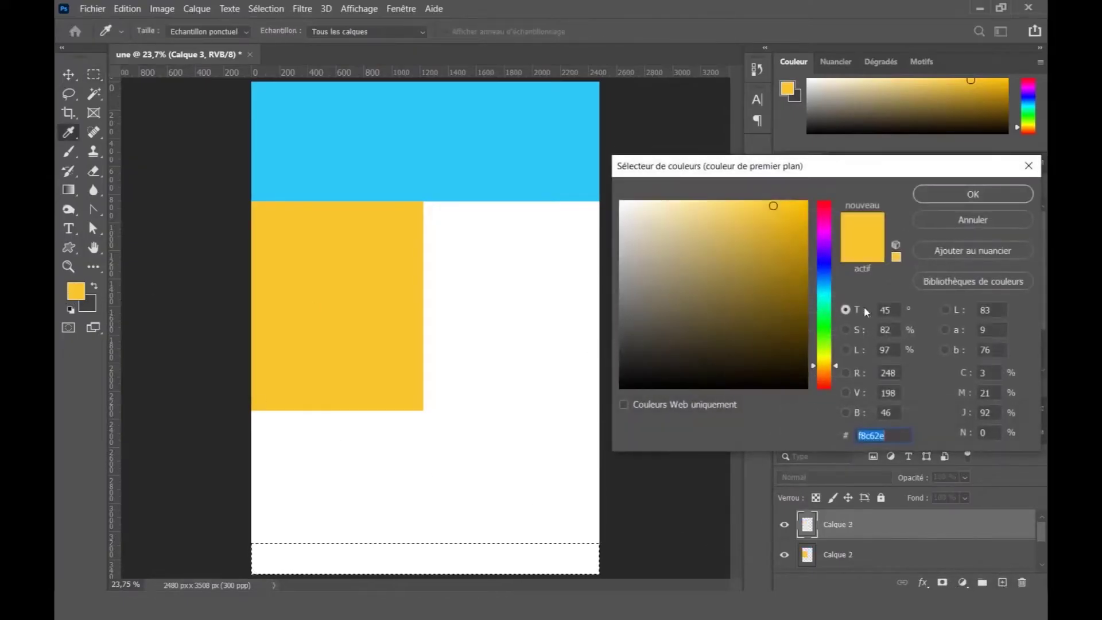
drag(828, 314, 828, 340)
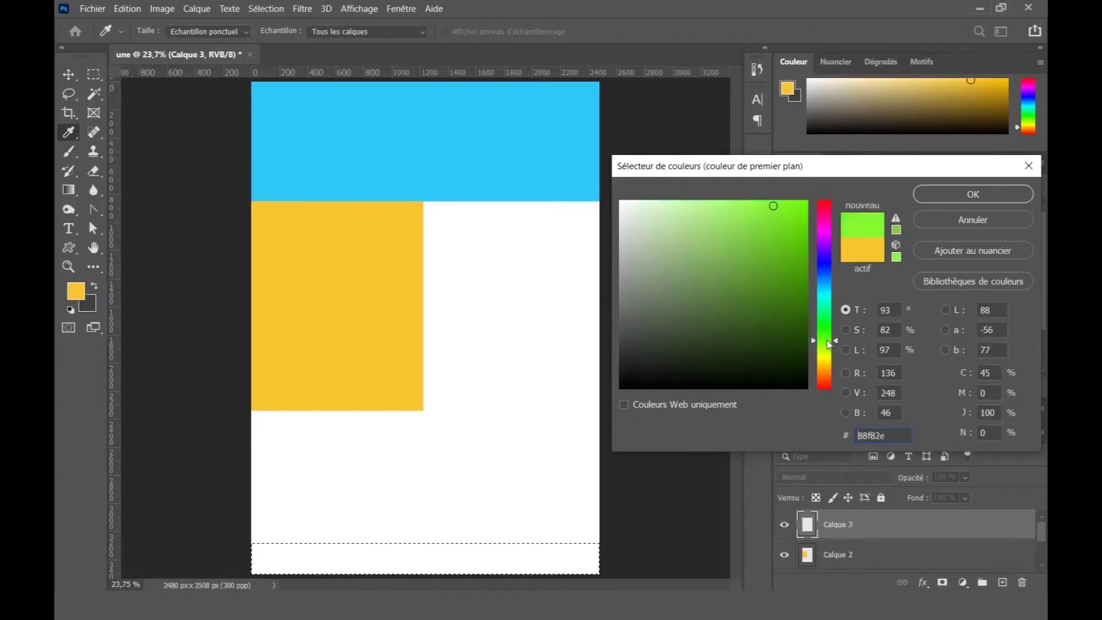
drag(804, 256, 803, 247)
click(973, 194)
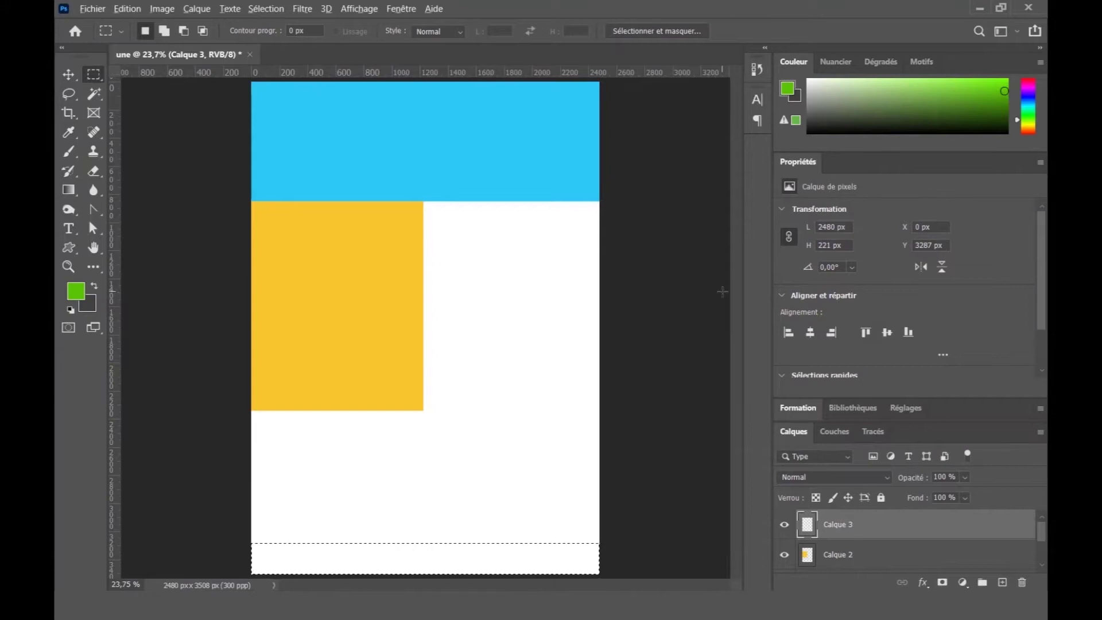
key(alt+BackSpace)
key(ctrl+d)
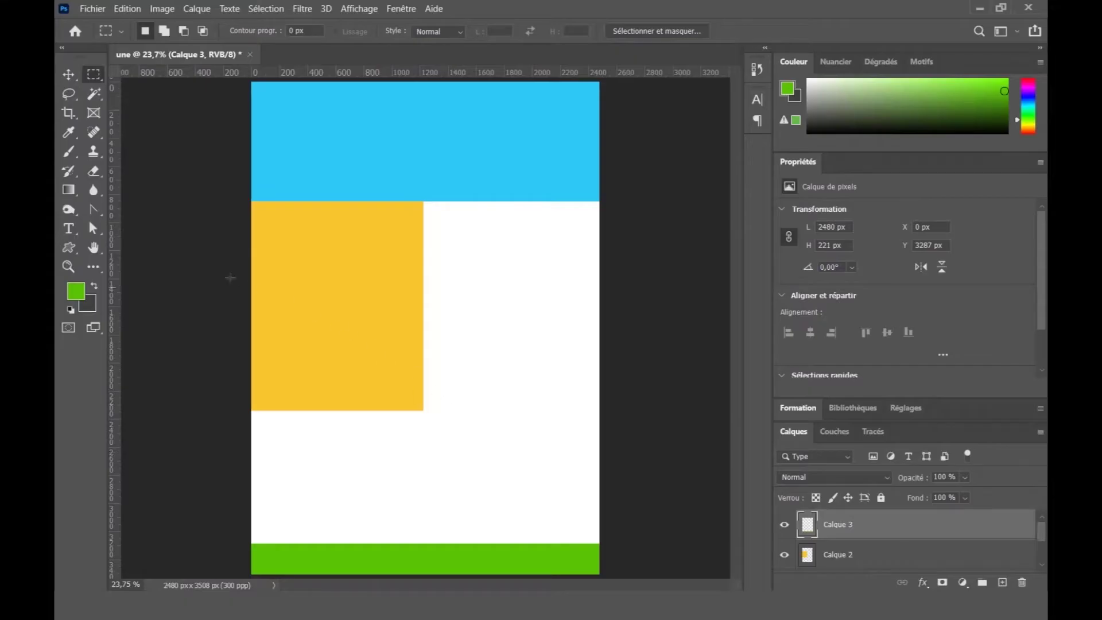
- Add the title text "Ifrane.infos" centred horizontally in the blue band with the Type tool
click(71, 230)
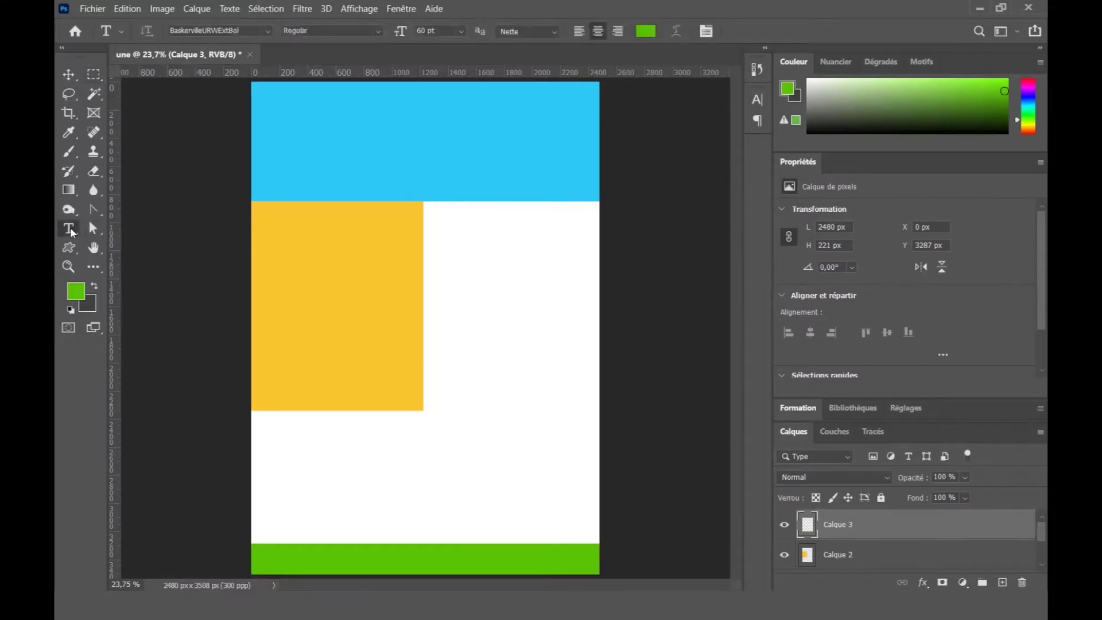
click(353, 155)
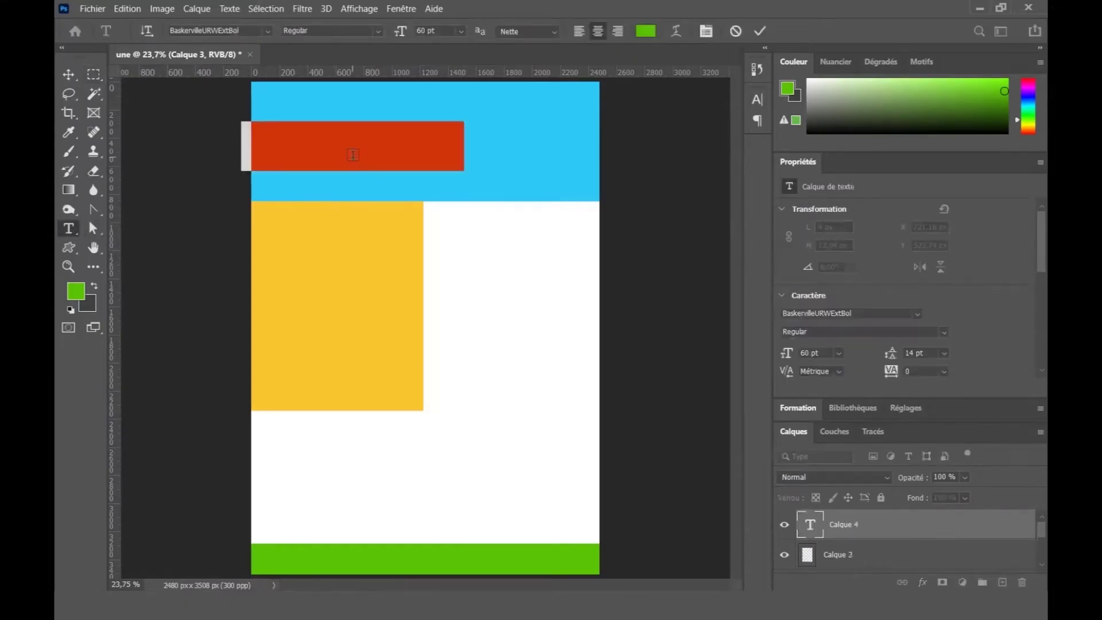
drag(337, 103, 408, 101)
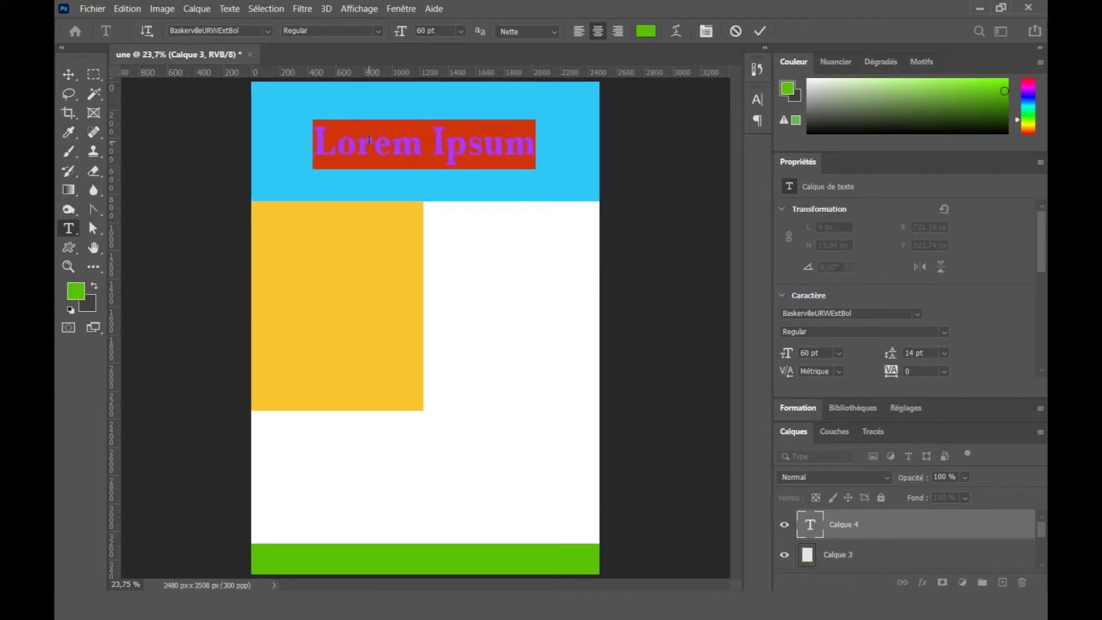
text(Ifra)
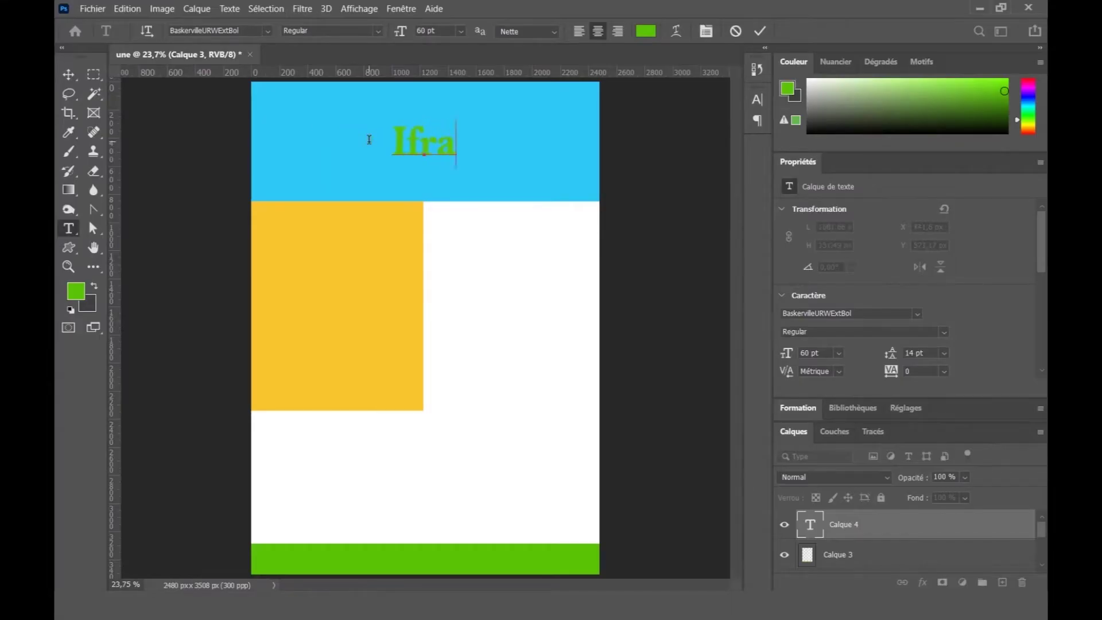
text(ne)
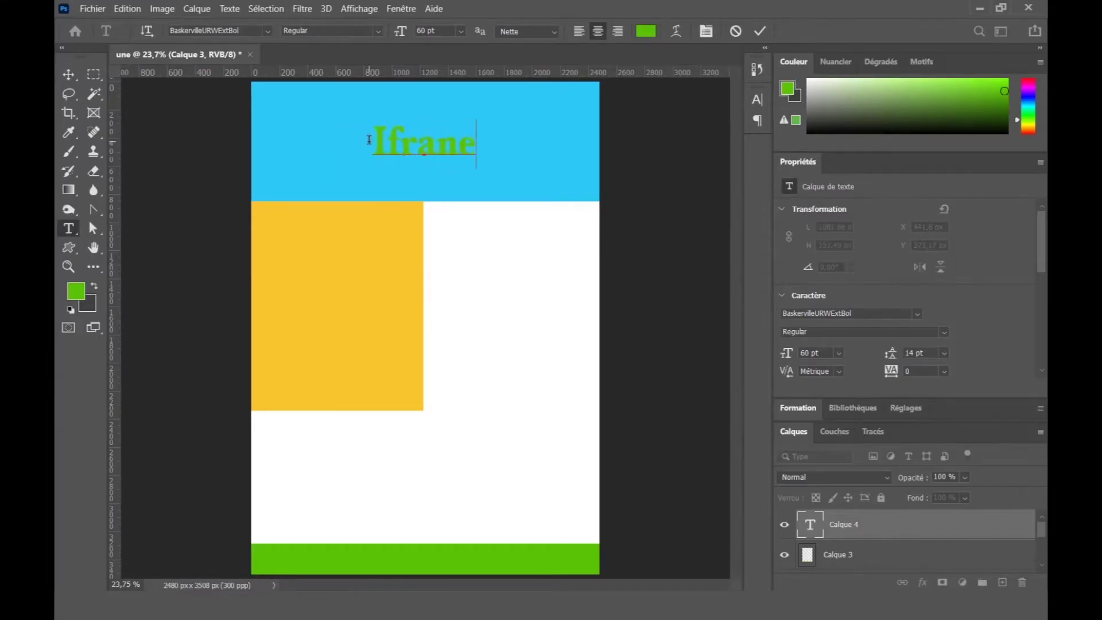
text(.)
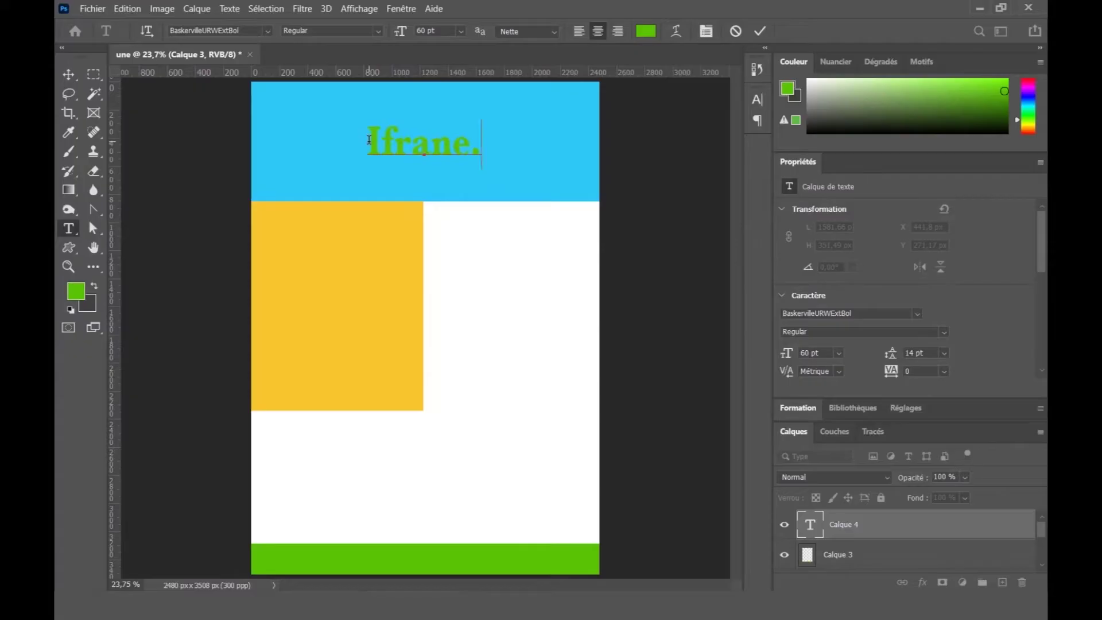
text(infos)
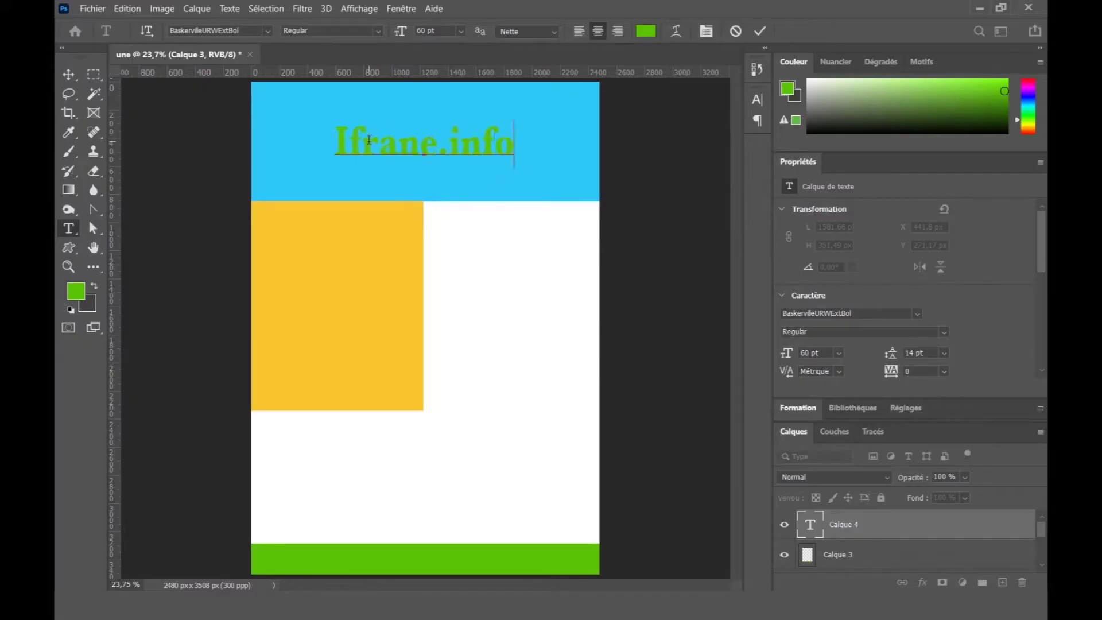
- Recolour the whole "Ifrane.infos" title to near-black (#0b0b0b)
triple_click(385, 141)
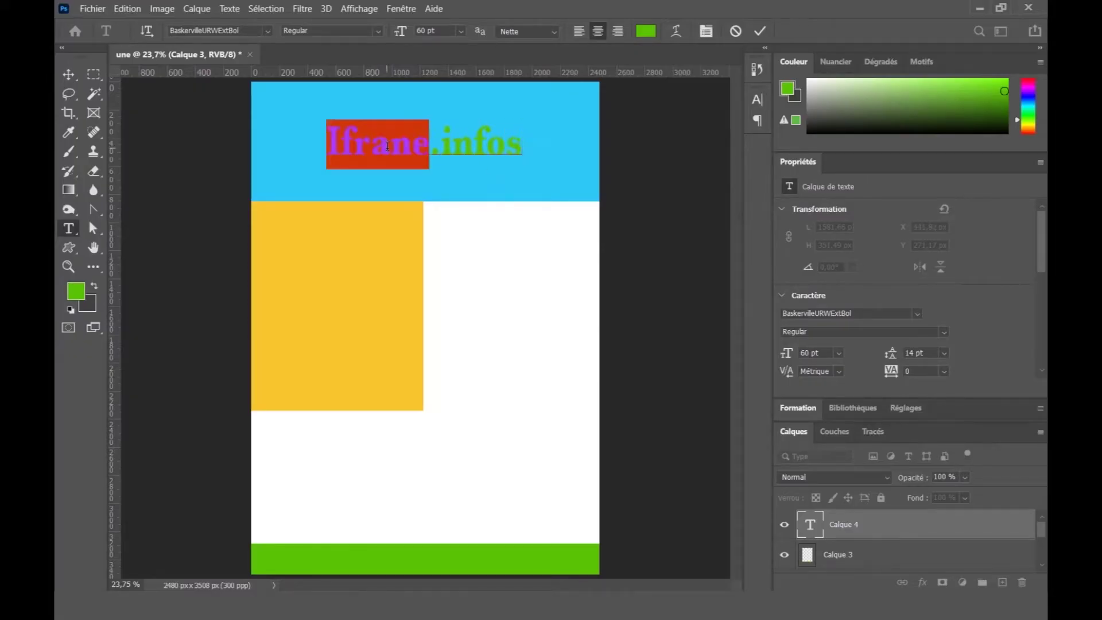
click(646, 31)
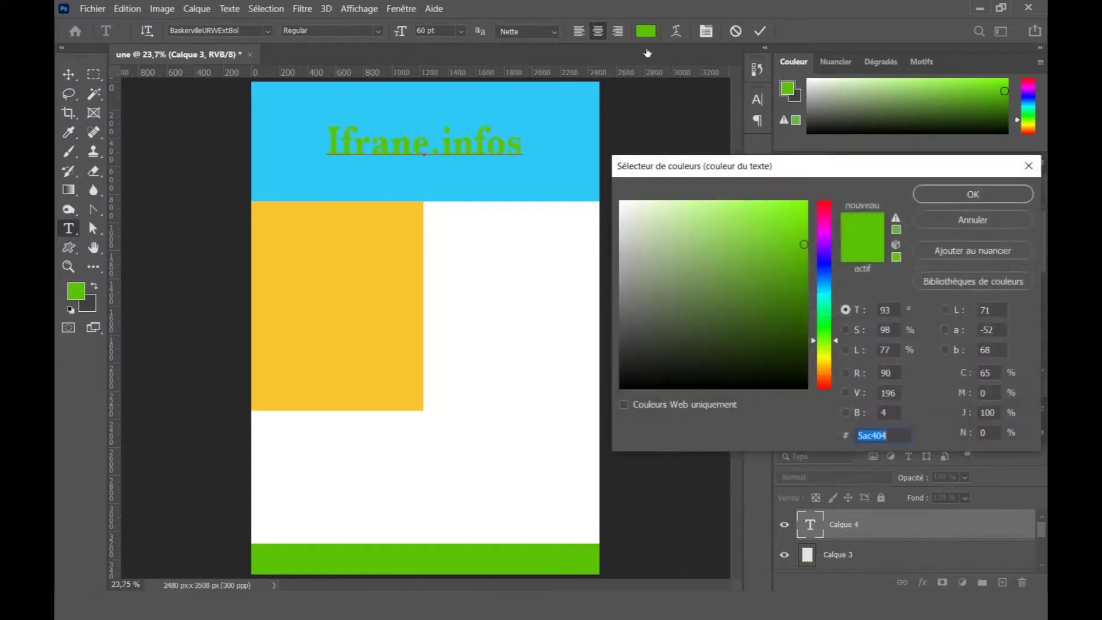
drag(791, 386, 791, 387)
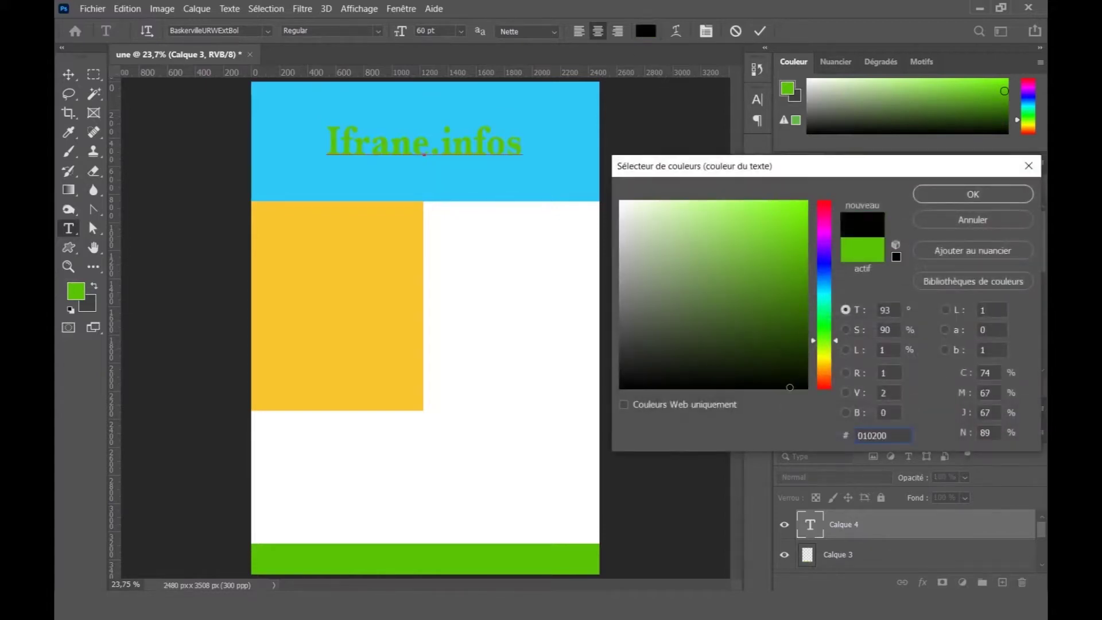
drag(632, 361, 623, 380)
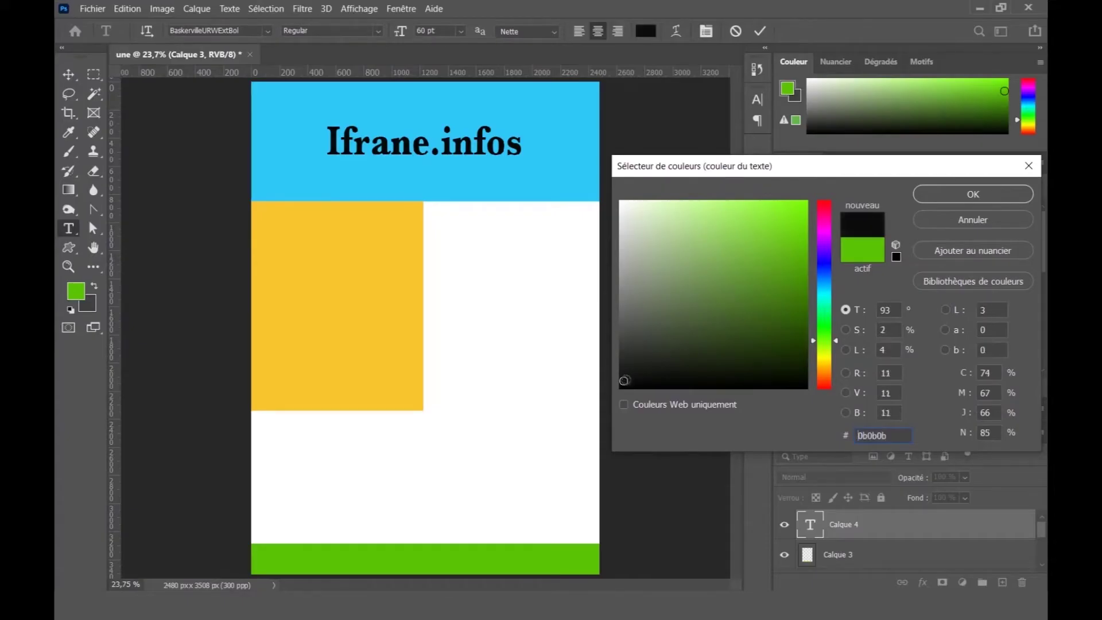
click(938, 194)
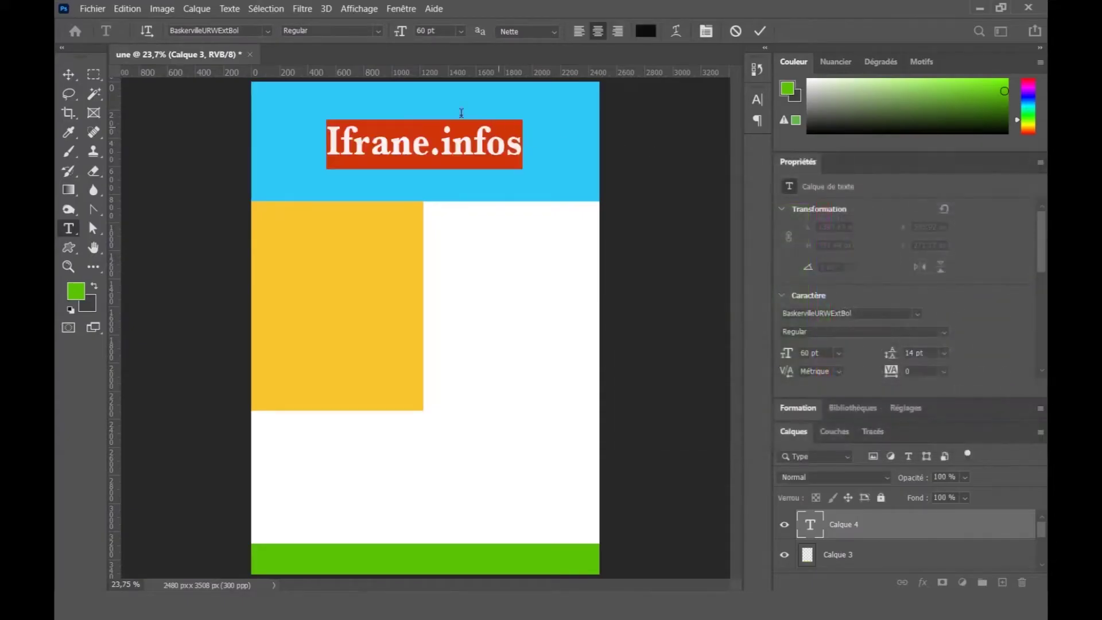
- Set the title's font size to 80 pt and commit the text
drag(400, 36, 413, 37)
click(425, 140)
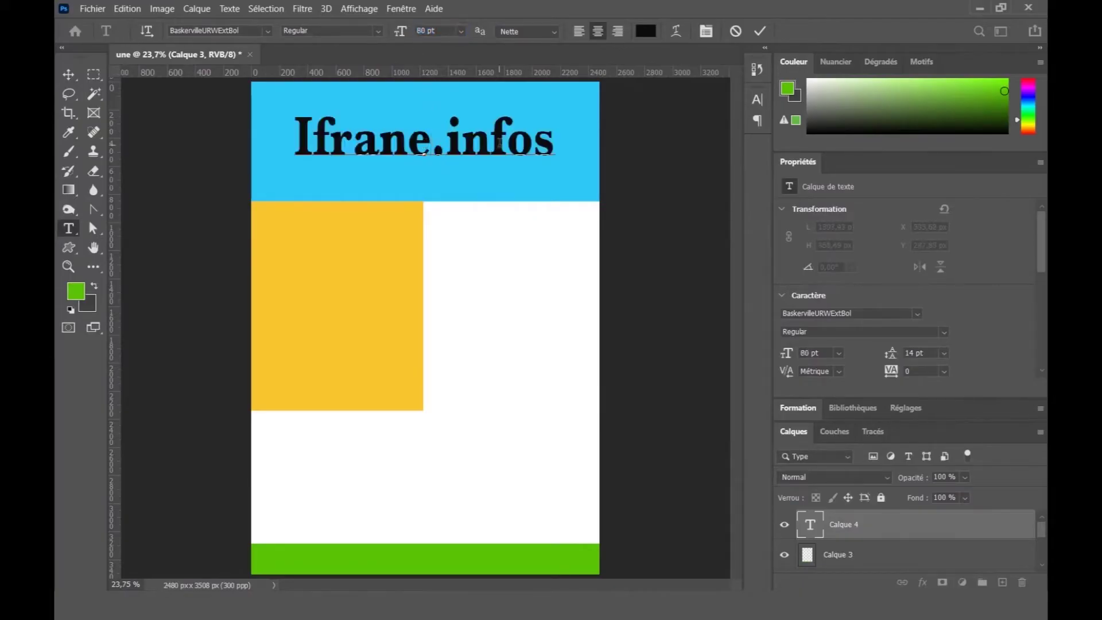
click(760, 31)
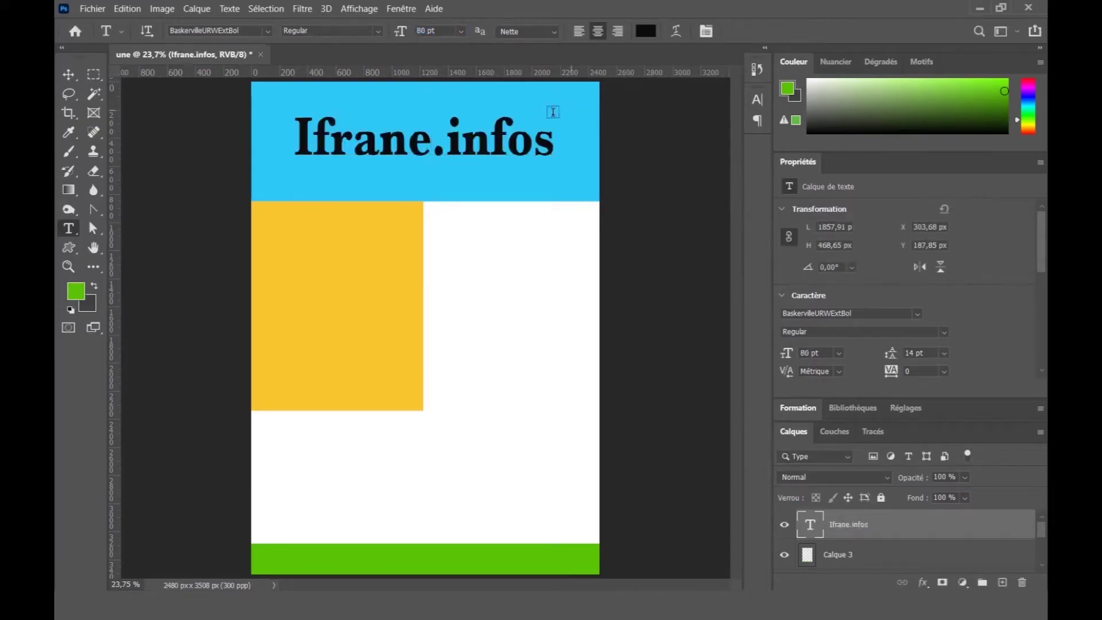
- Start a new text layer just below the title in the blue band with the date "11.11.2020"
click(388, 189)
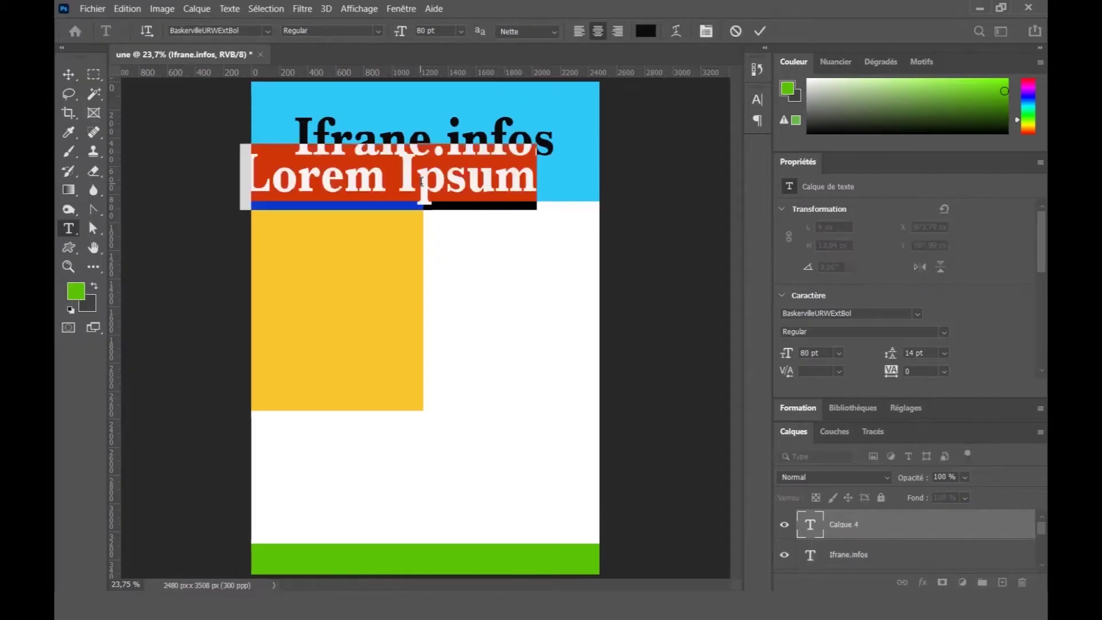
text(11)
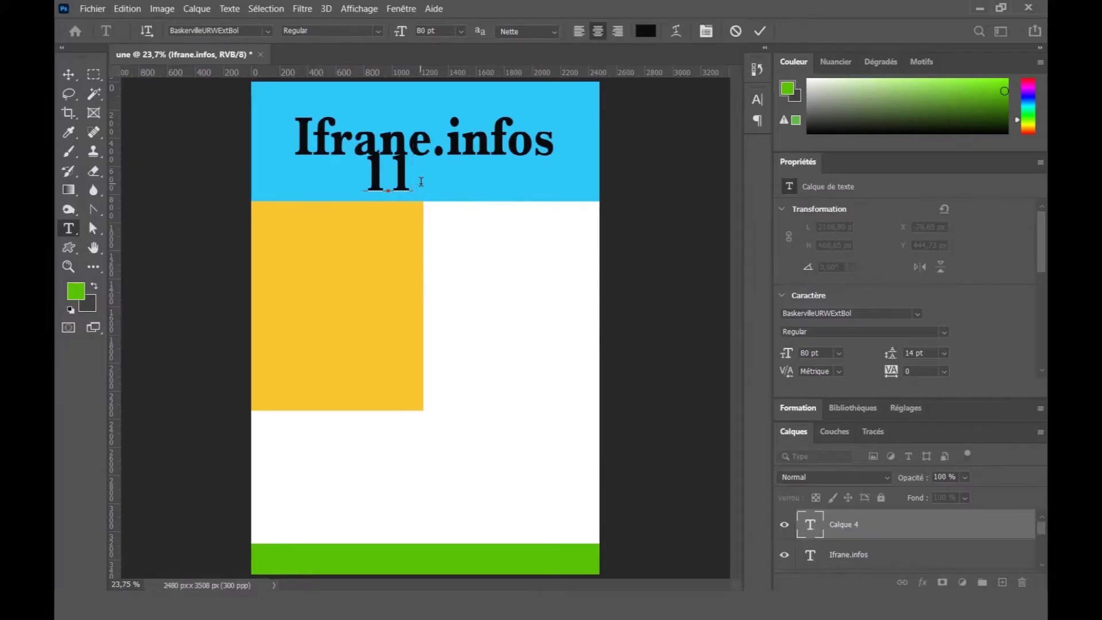
text(.1)
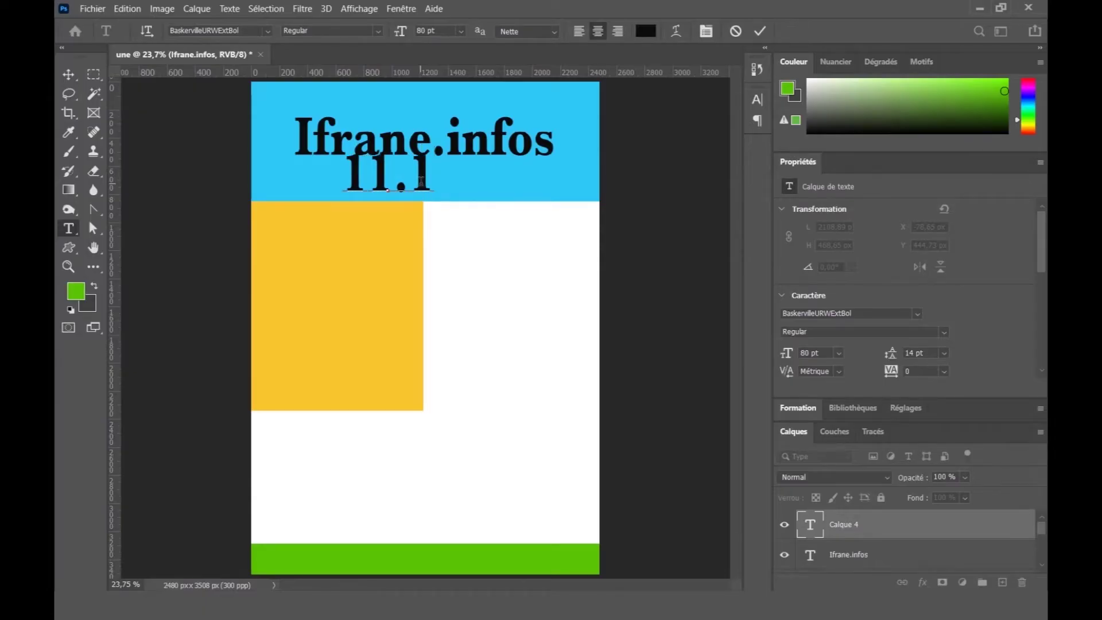
text(1.)
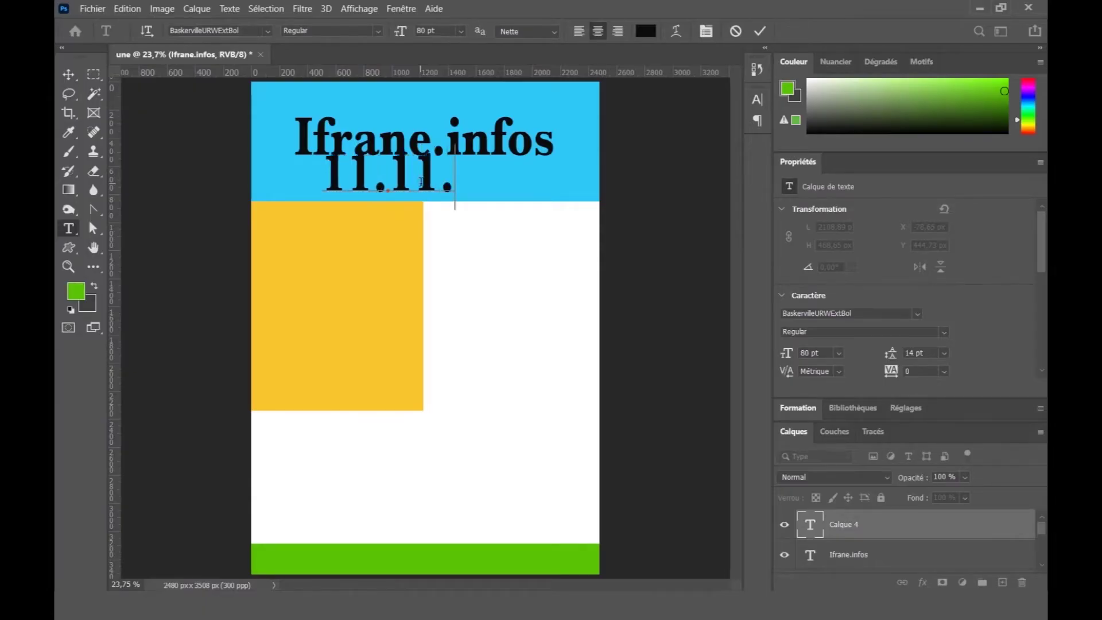
text(2020)
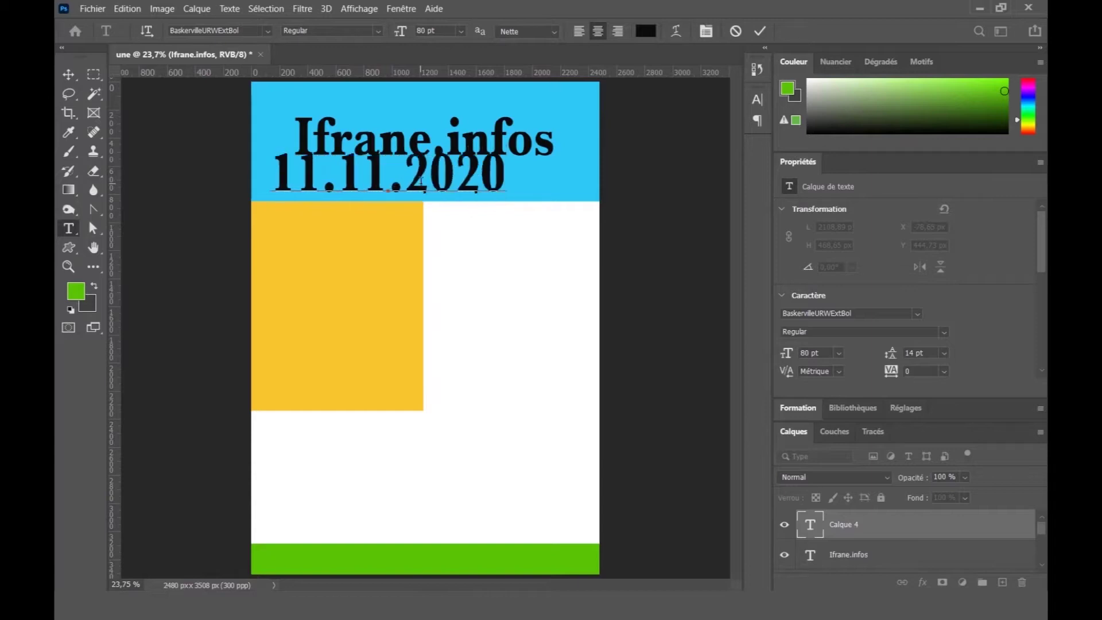
- Reduce the date text to 28 pt and move it beneath the middle of the title, inside the blue band
key(ctrl+a)
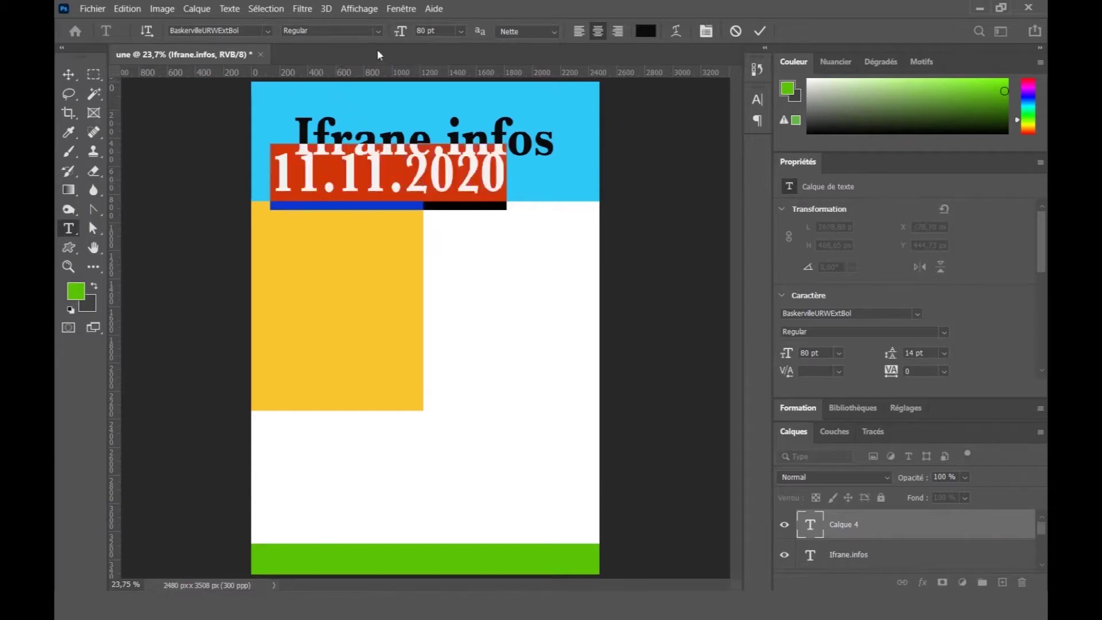
drag(395, 39, 357, 44)
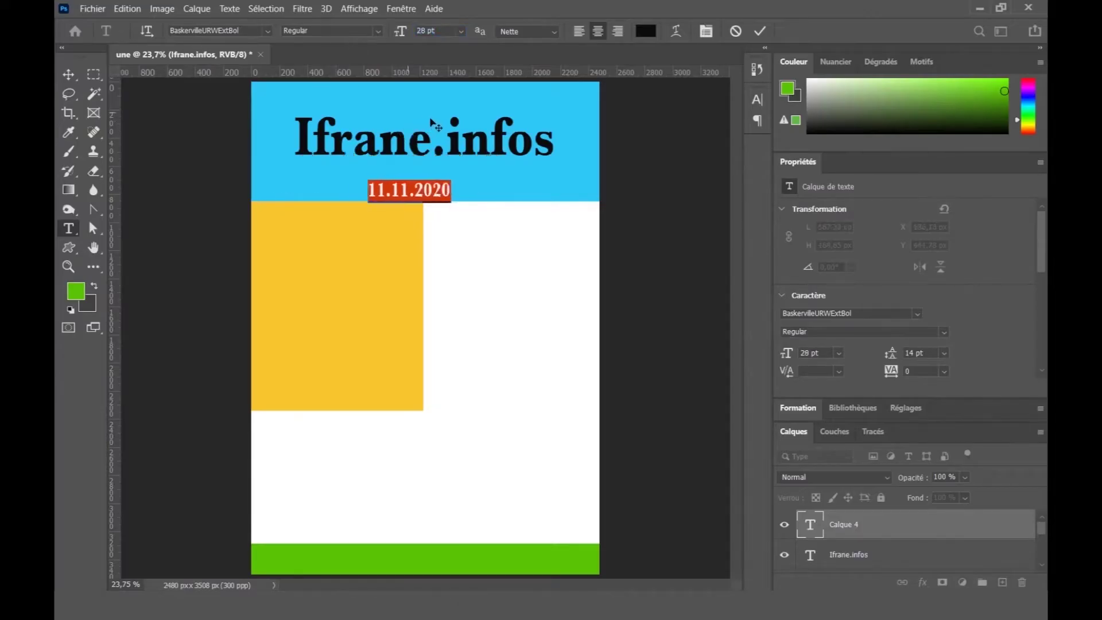
drag(413, 122, 455, 120)
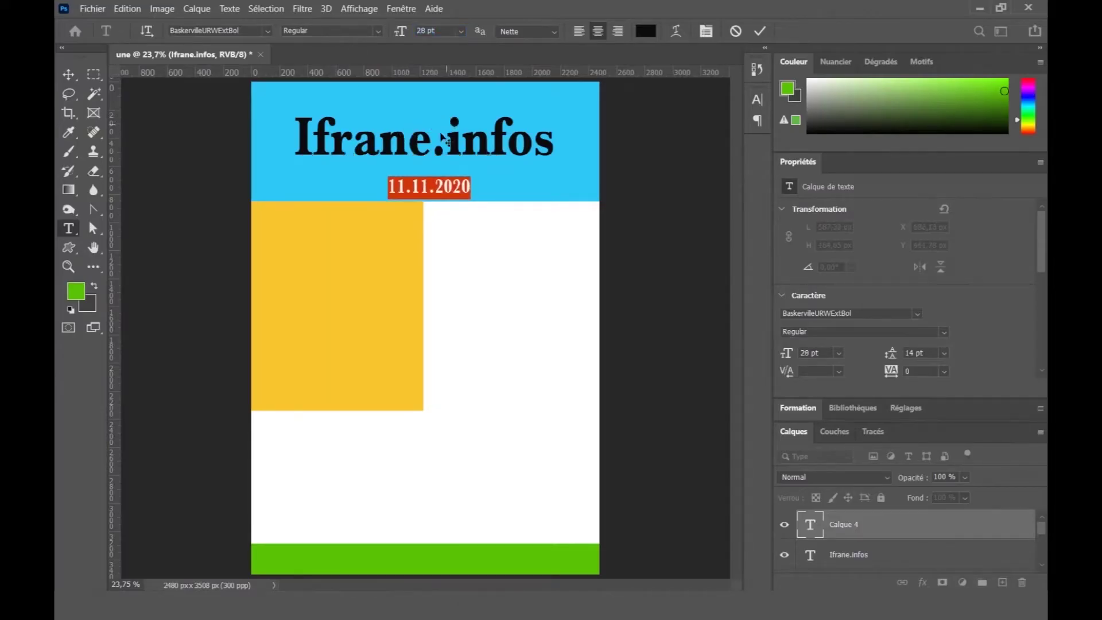
- Try Amatic SC on the date text, then set its font to Archivo Narrow and commit it
click(268, 30)
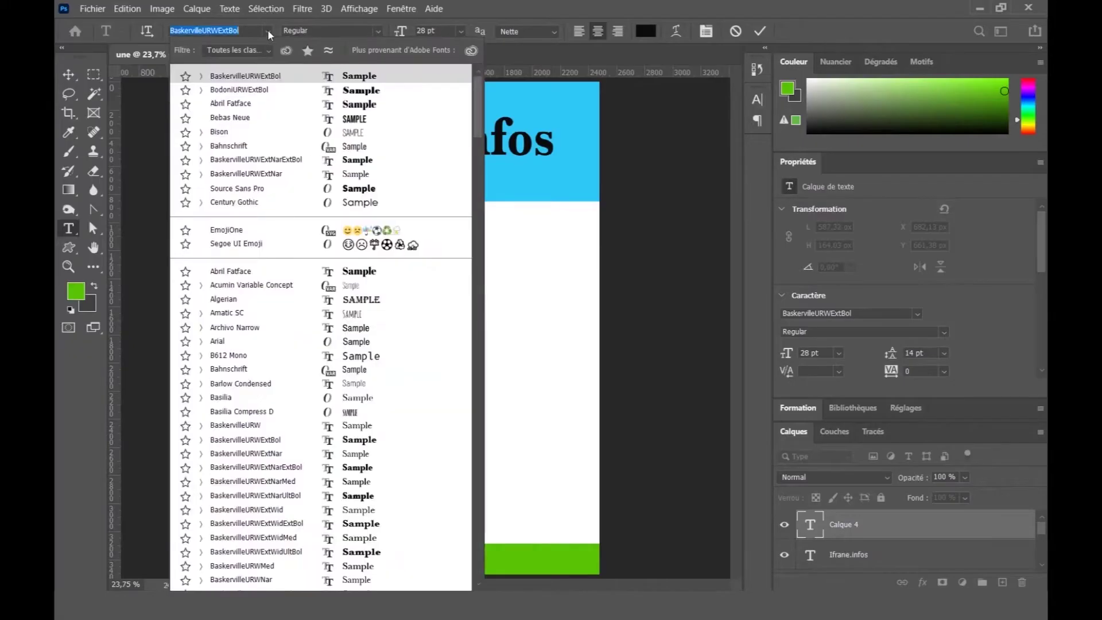
click(223, 314)
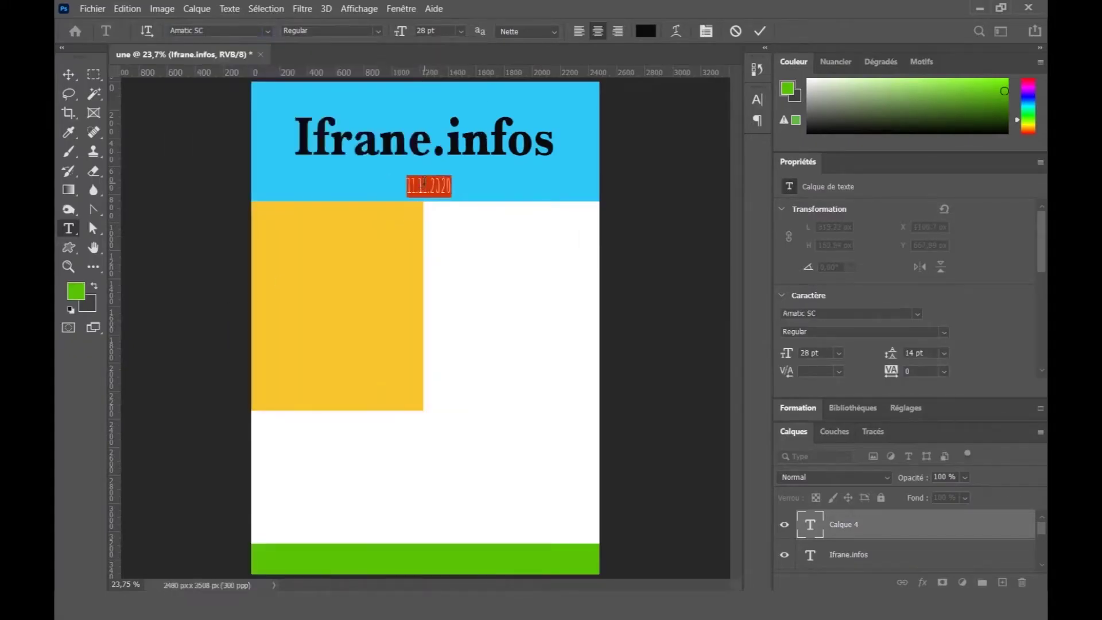
click(268, 30)
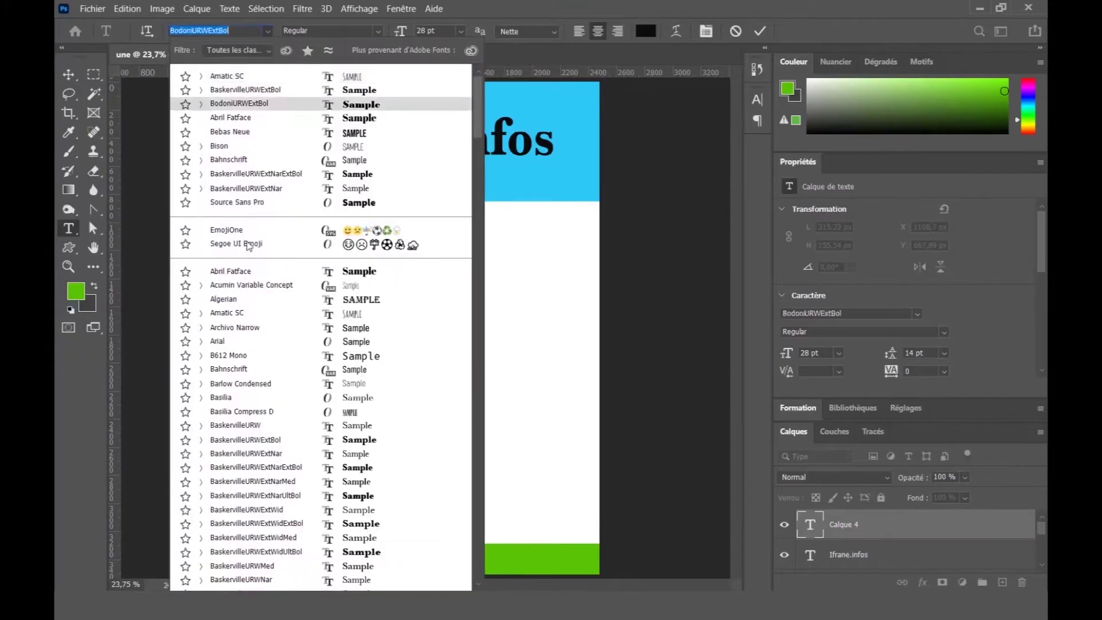
click(229, 328)
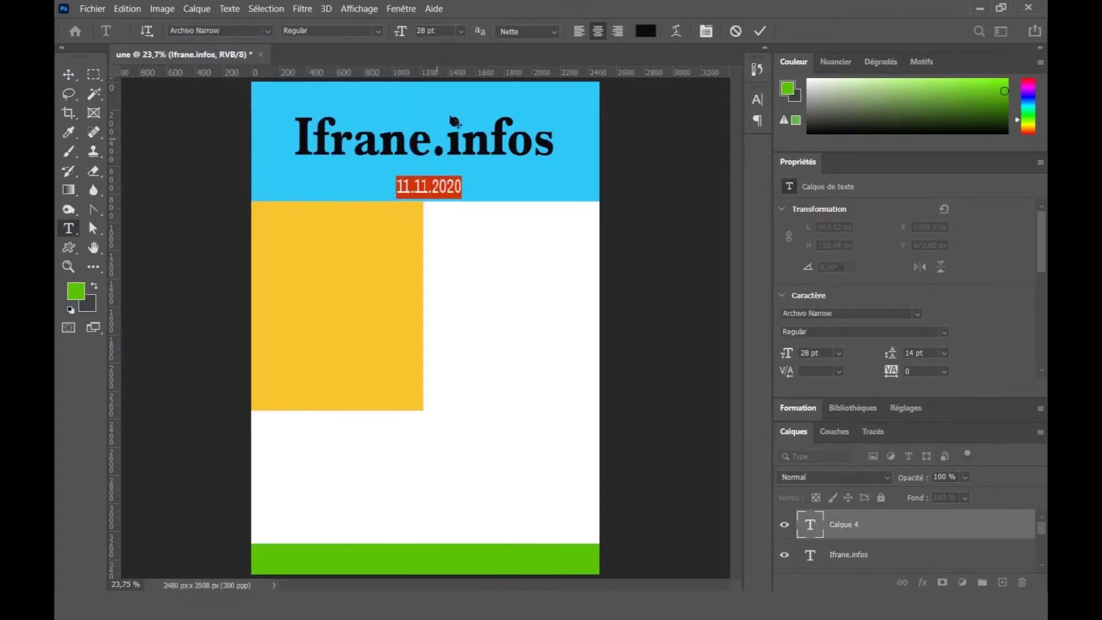
click(760, 31)
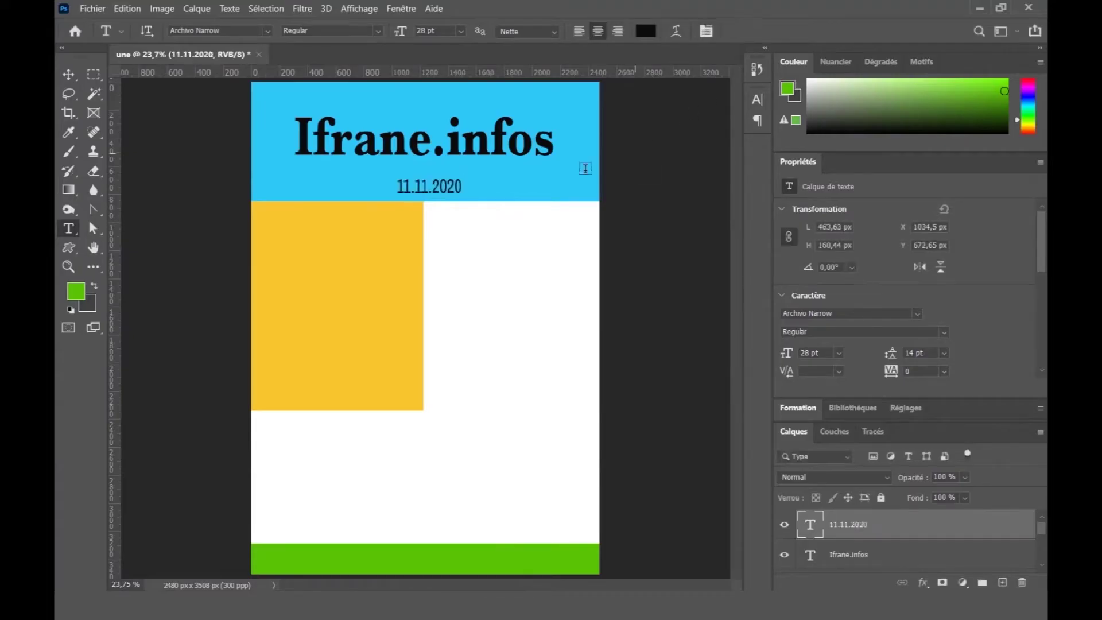
- Add the price text "3Dh" on a new text layer near the blue band's lower-right corner, level with the date
click(535, 186)
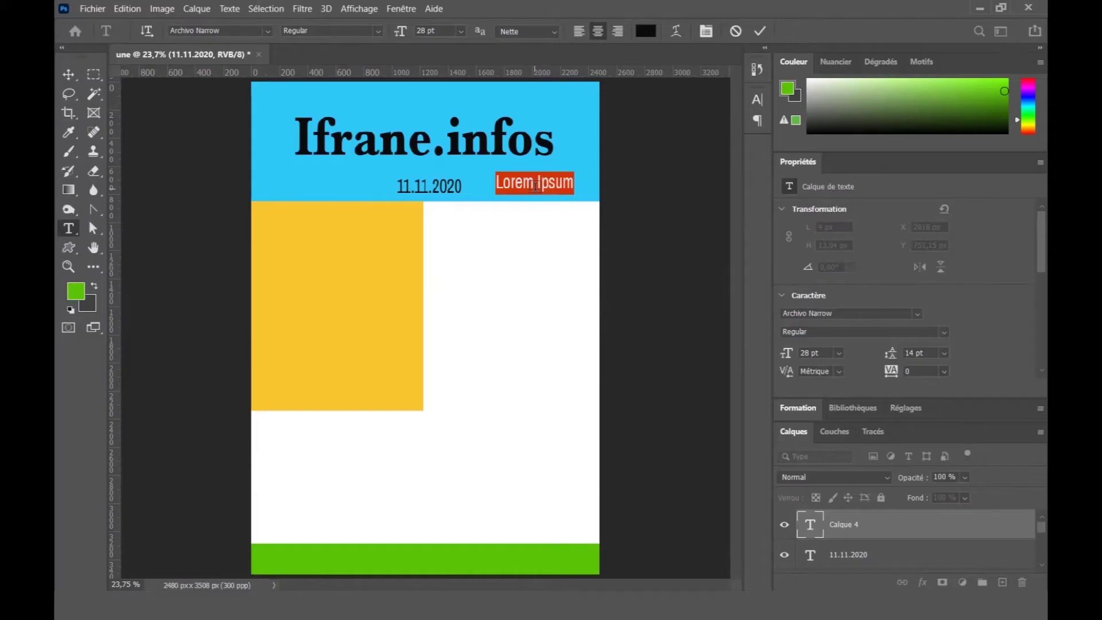
key(BackSpace)
text(3)
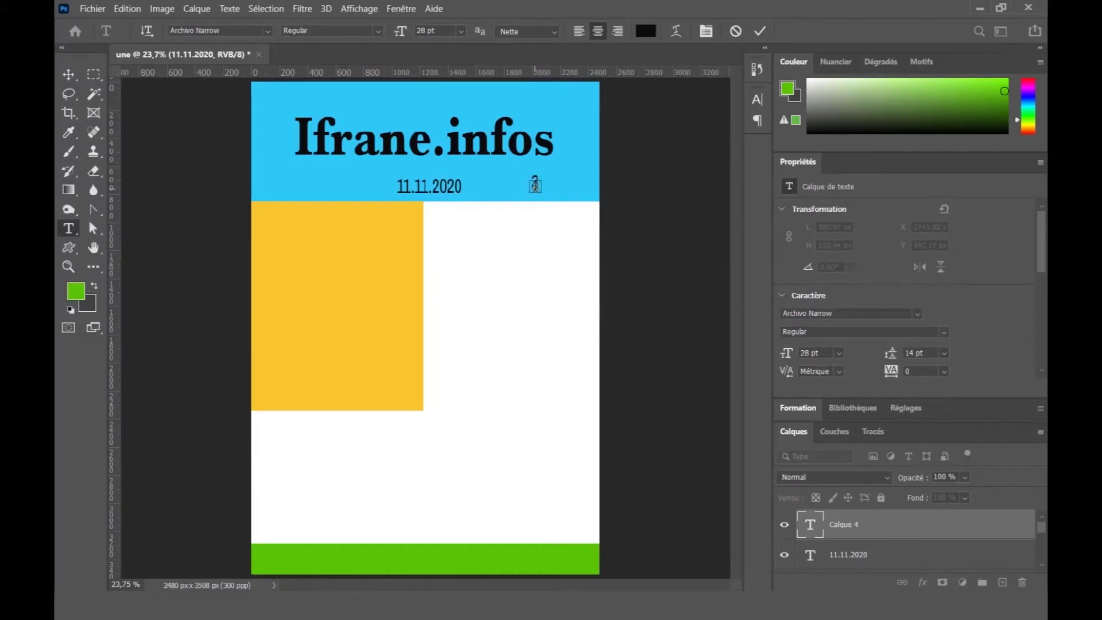
text(Dh)
drag(561, 155, 593, 155)
- Set the "3Dh" text colour to dark grey (#303030) and commit the text
double_click(573, 185)
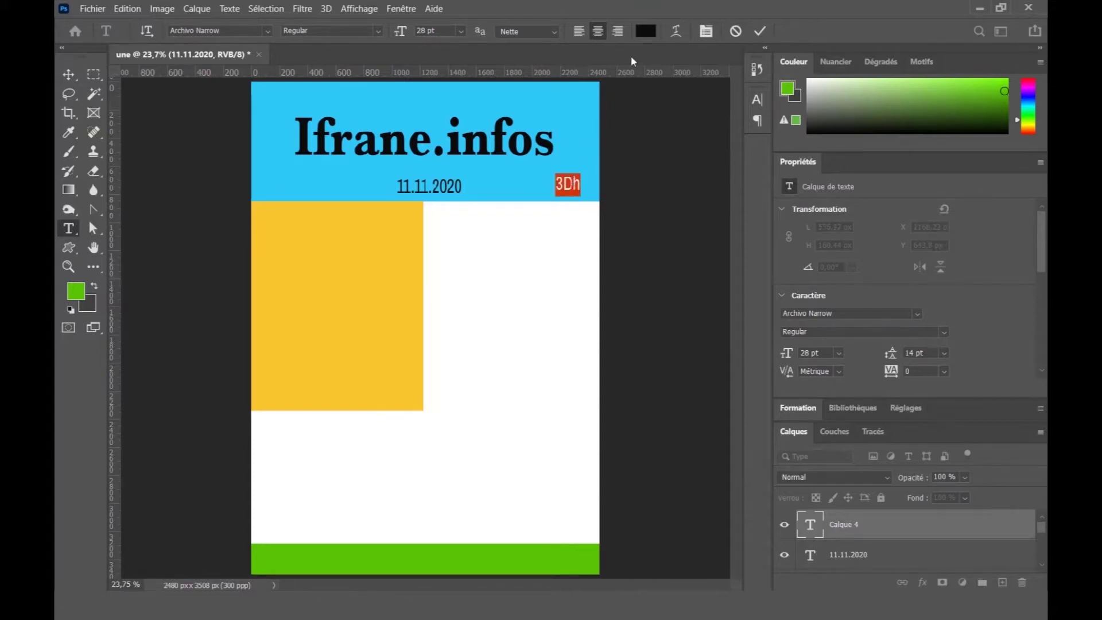
click(645, 30)
click(619, 355)
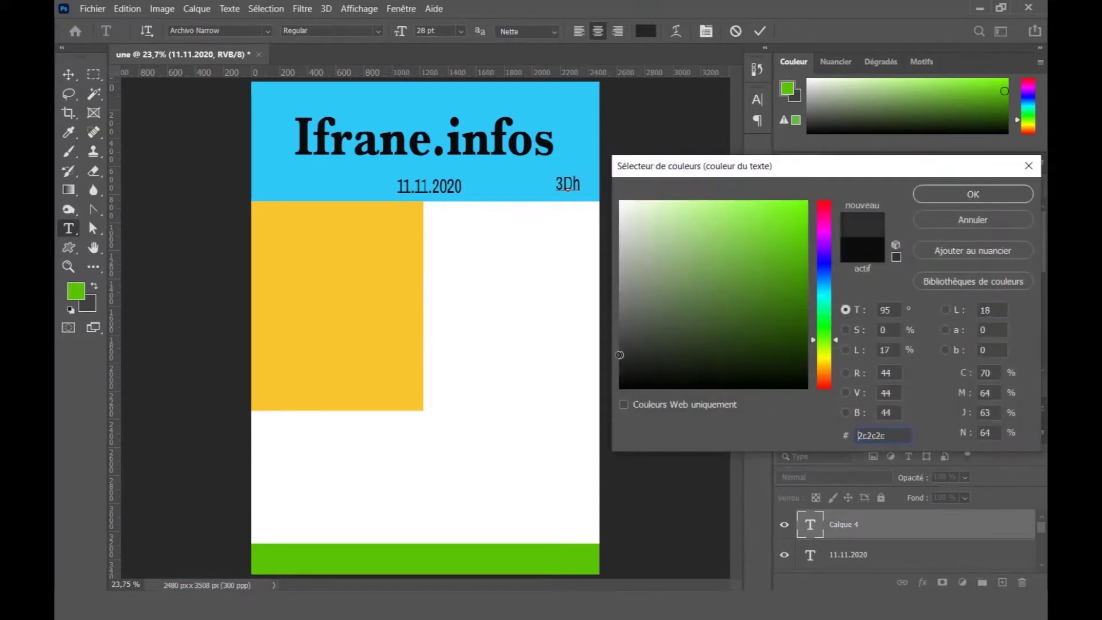
click(620, 353)
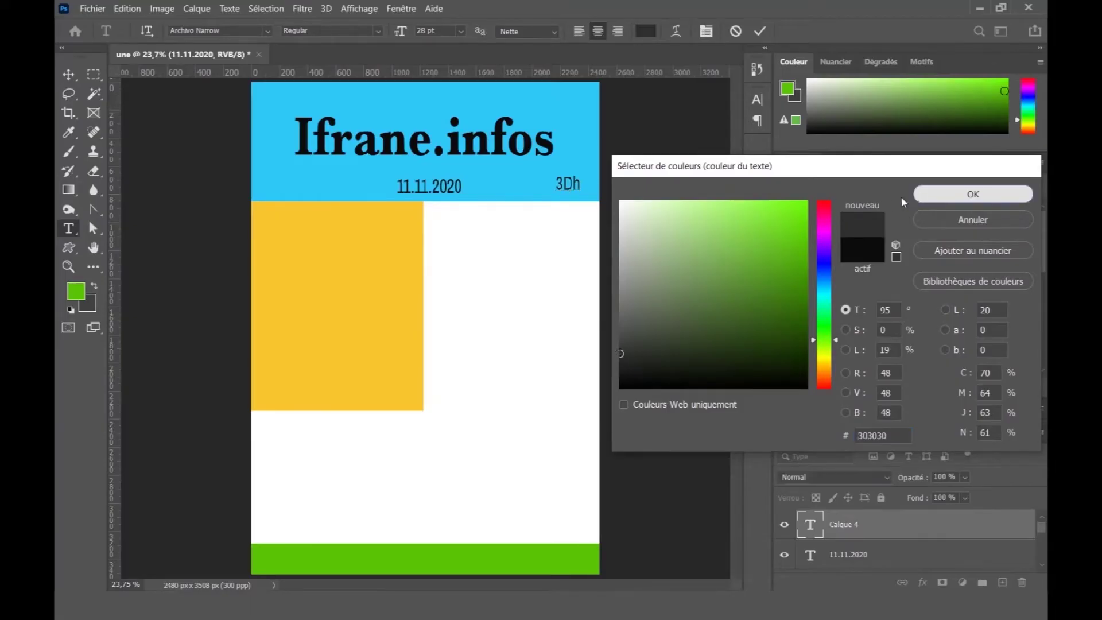
click(918, 196)
click(758, 33)
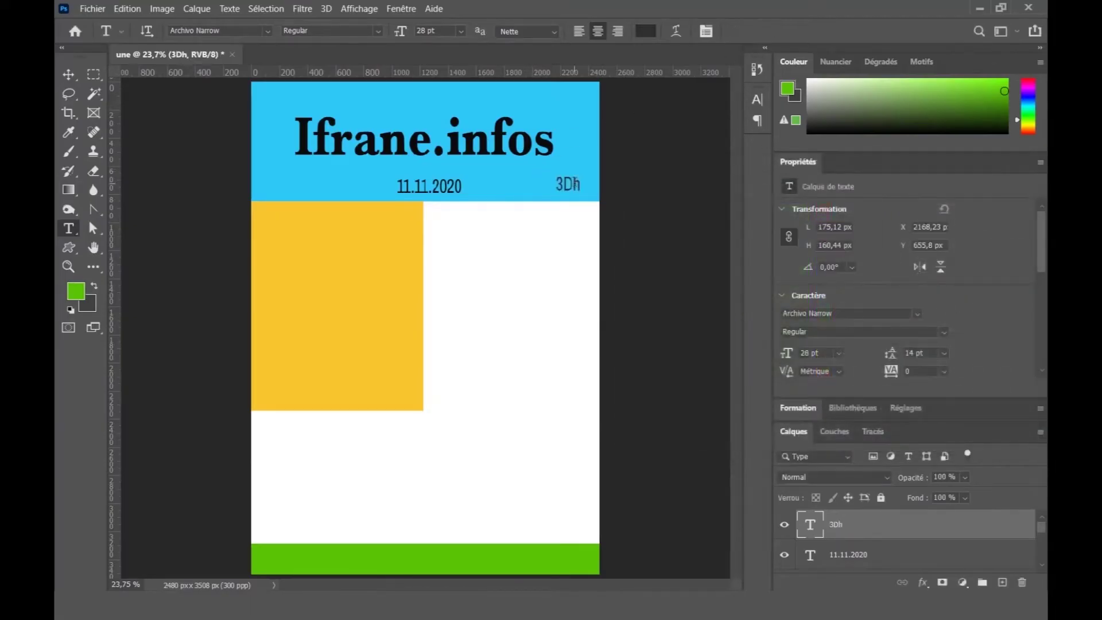
- Set the "3Dh" price text to the Bold style and commit it
double_click(568, 184)
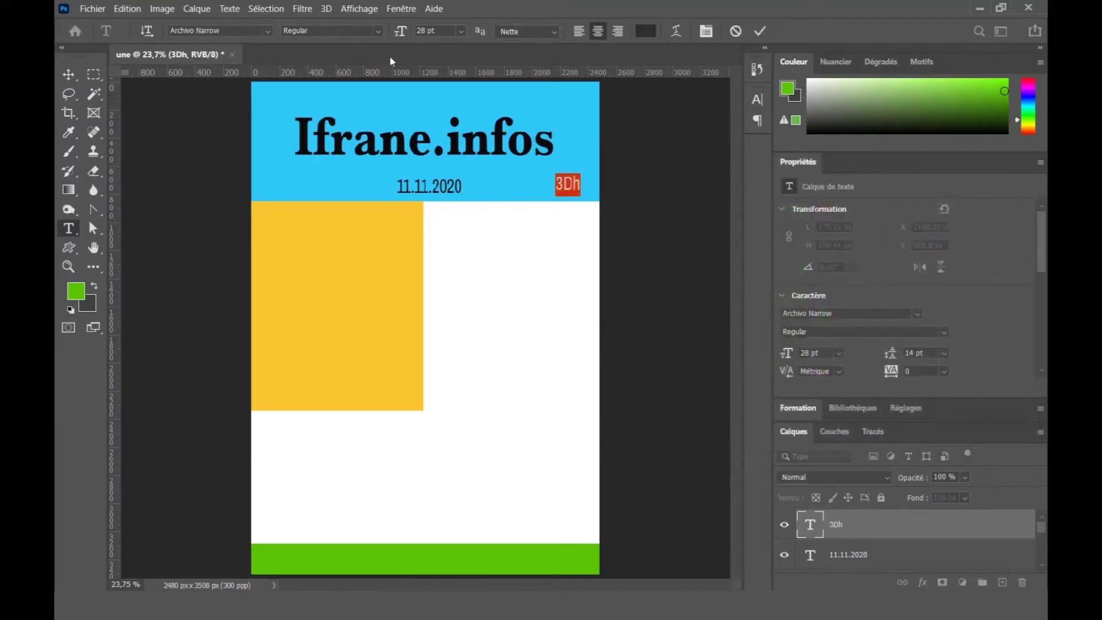
click(373, 30)
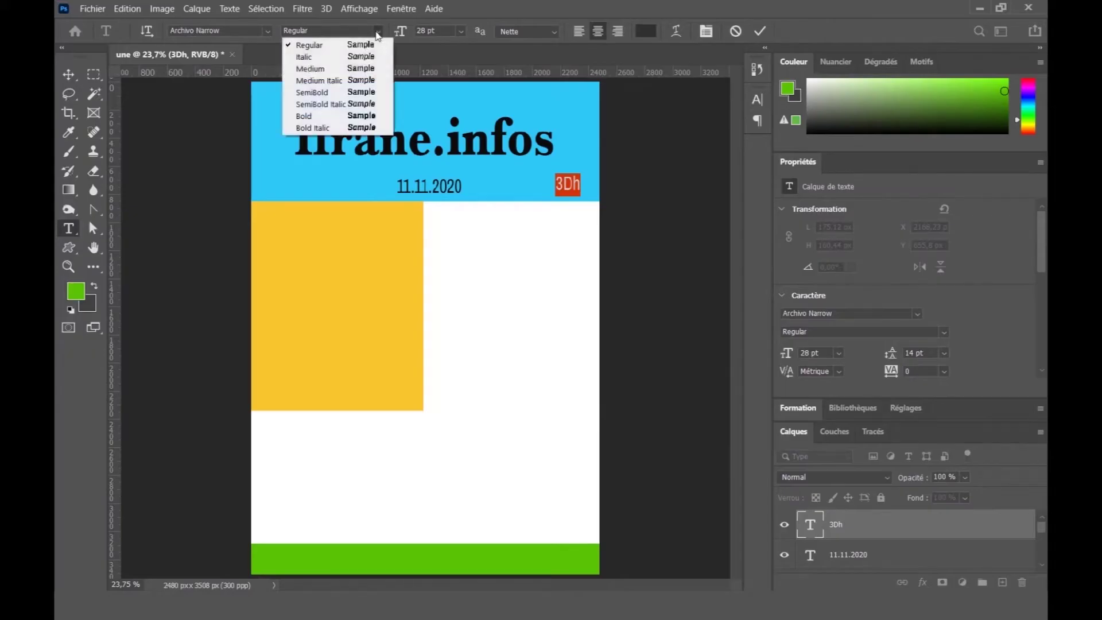
click(309, 116)
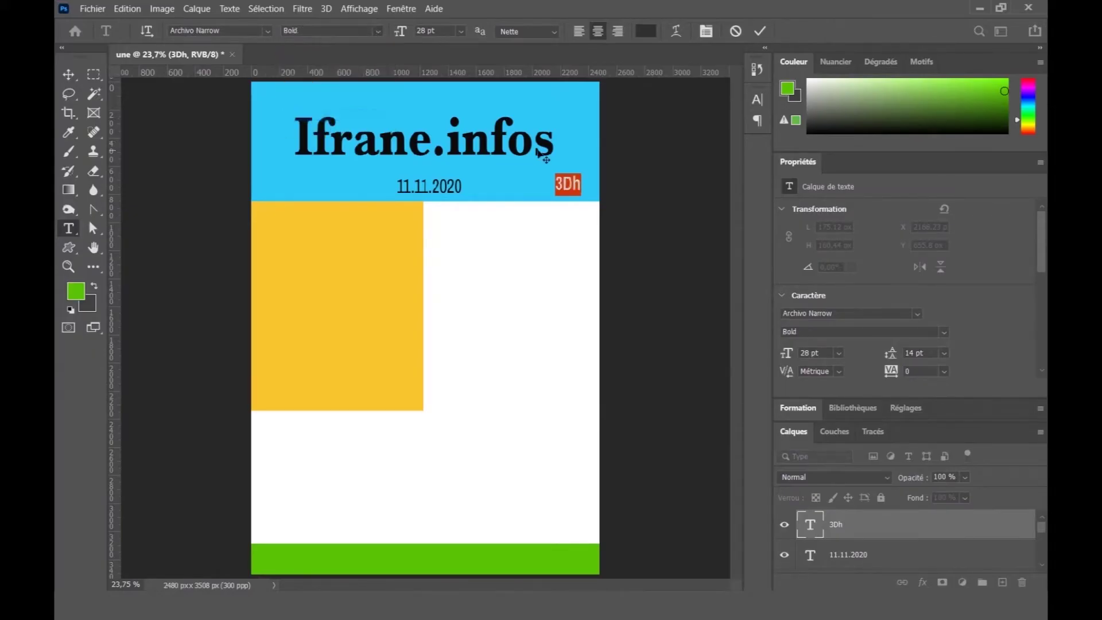
click(756, 33)
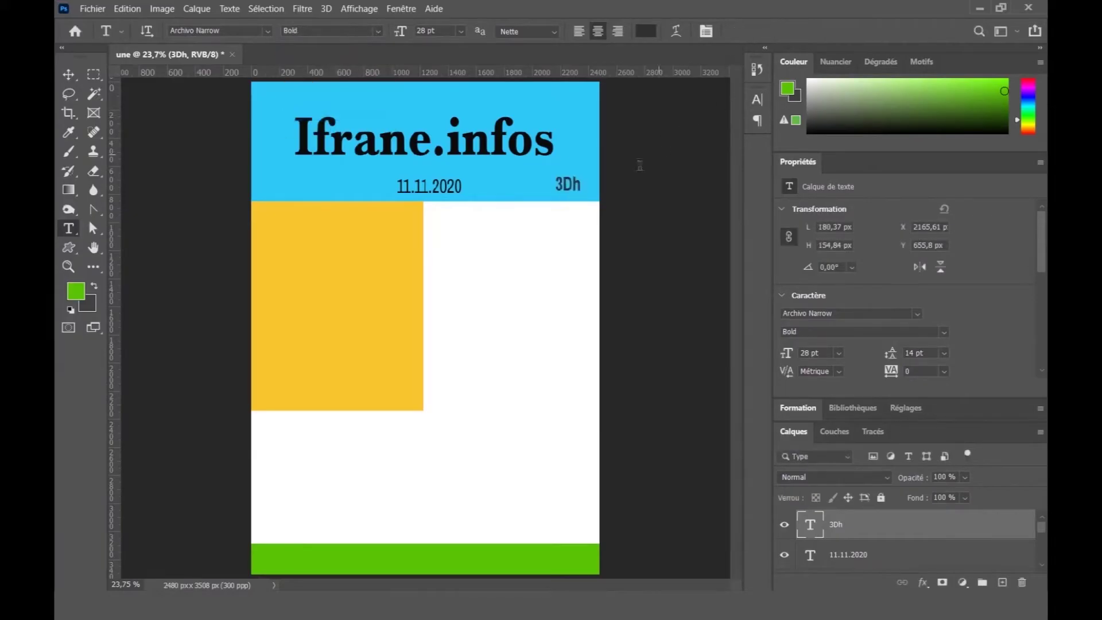
- Add the issue number "N°1" as new text in the blue band's lower-left corner and move it level with the date
click(270, 184)
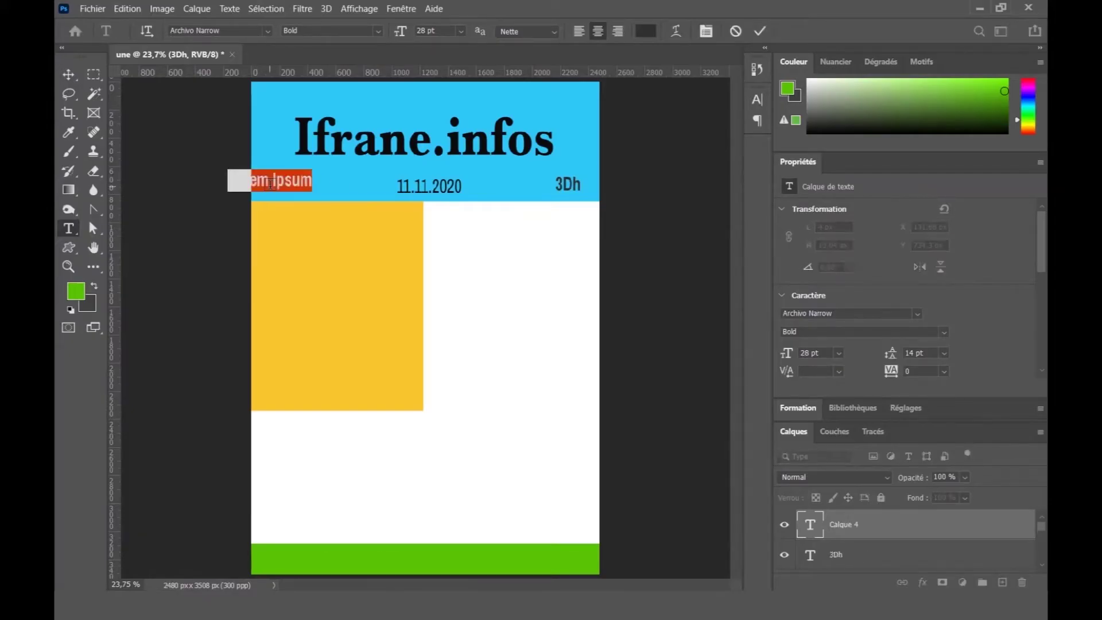
text(N)
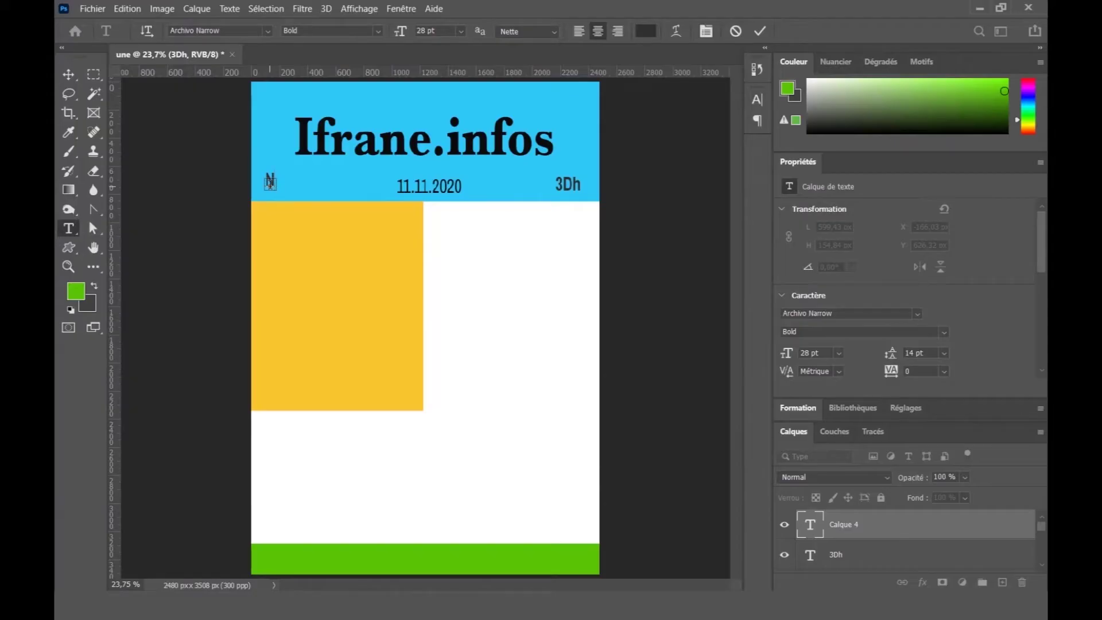
text(O)
key(BackSpace)
text(9)
key(BackSpace)
text(°1)
click(759, 31)
key(v)
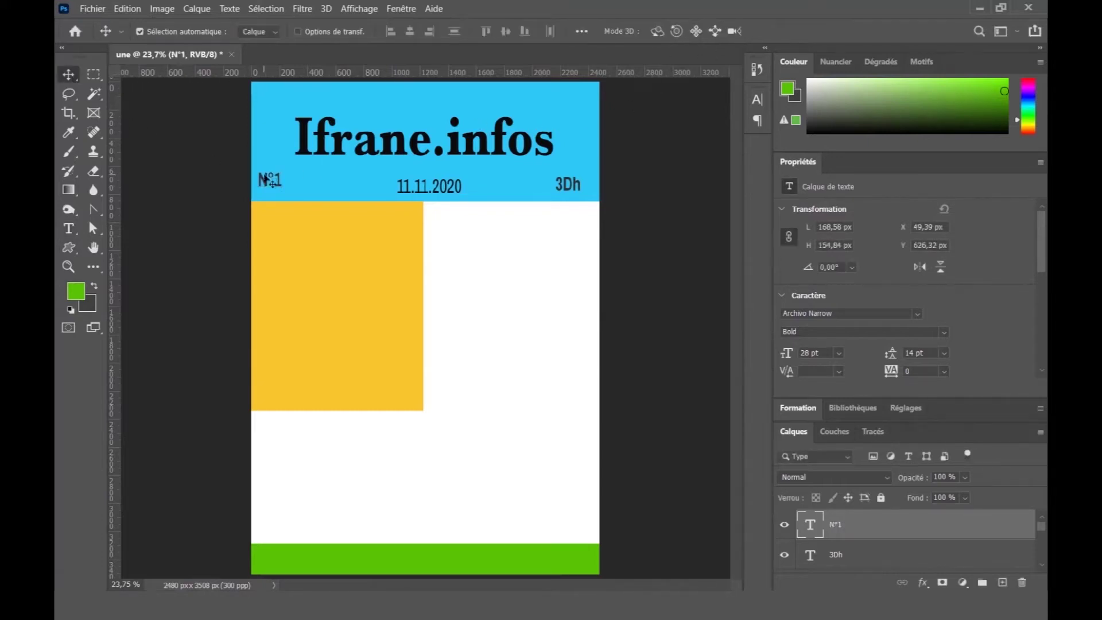
drag(268, 178, 269, 184)
- Enter the text "Collège Al Arz.Ifrane" on a new text layer above the "Ifrane.infos" title
click(68, 228)
click(371, 99)
key(BackSpace)
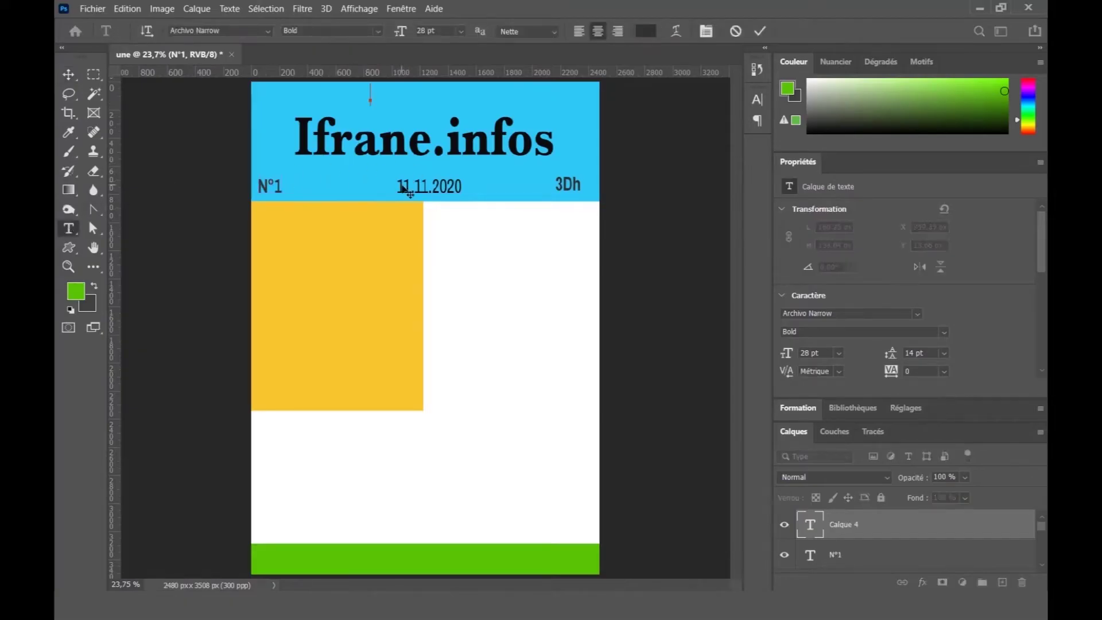
text(Collège Al Ar)
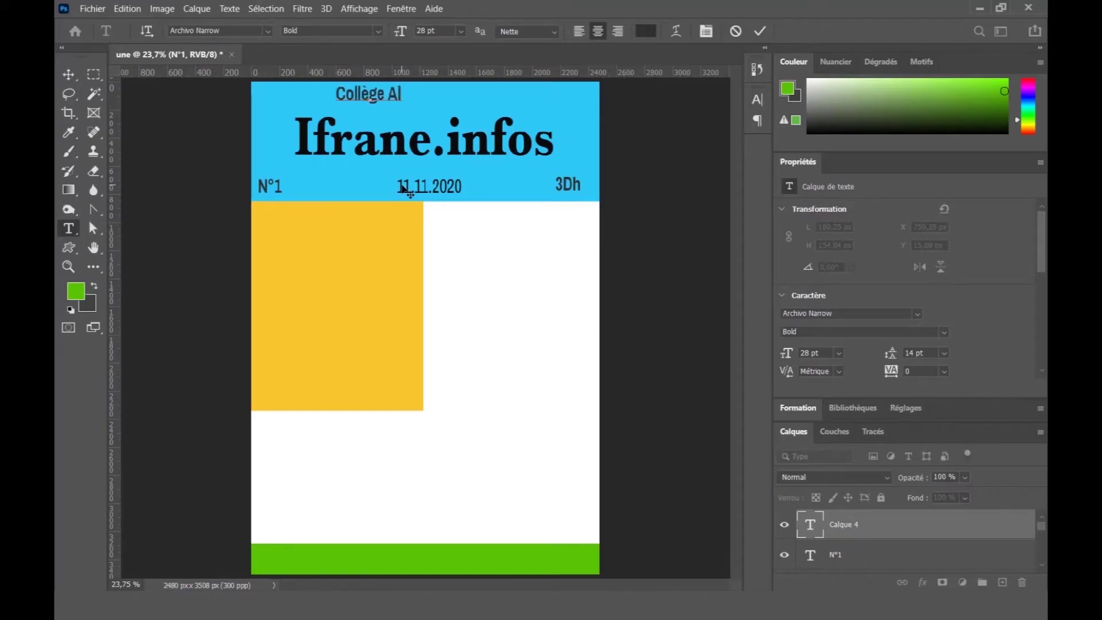
text(z)
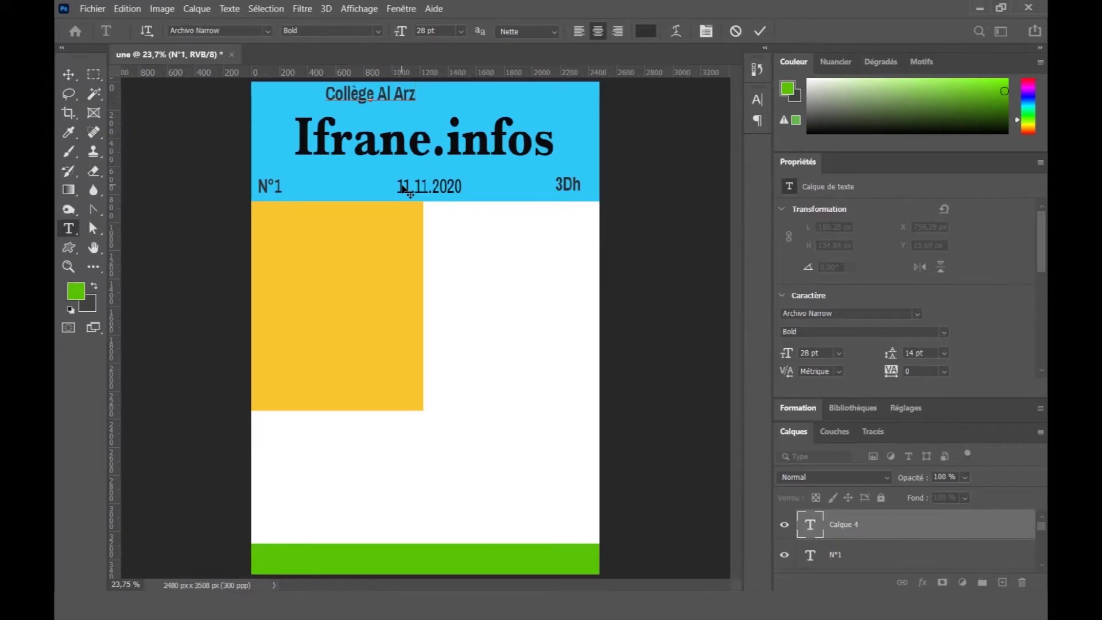
text(.Ifrane)
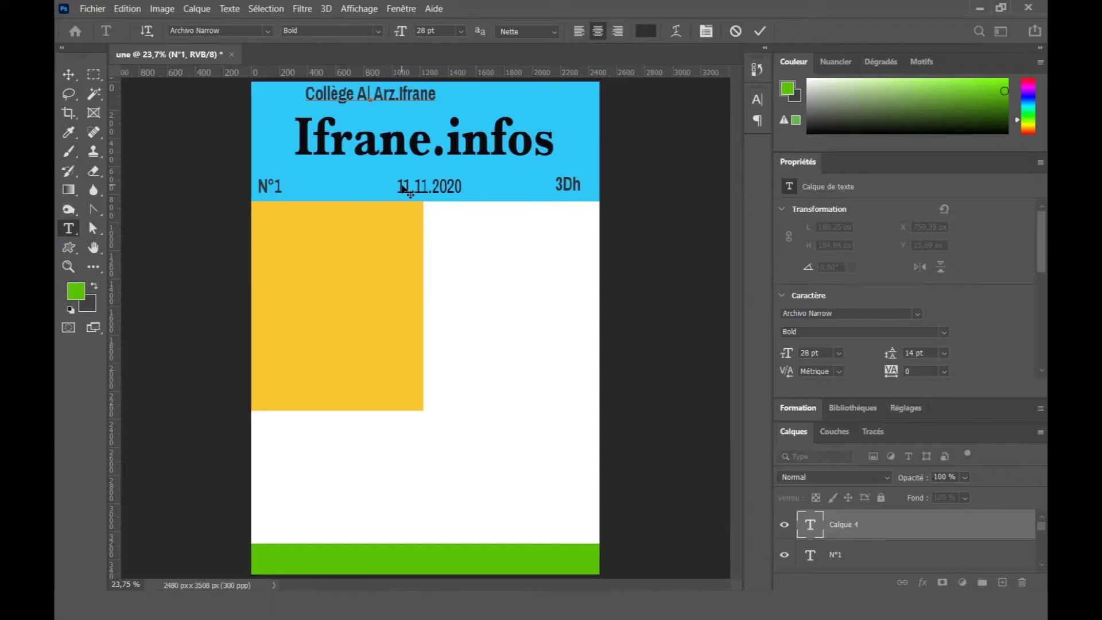
- Reduce the school line to 18 pt, move it right along the top of the blue band, append ".5300" and commit it
triple_click(391, 92)
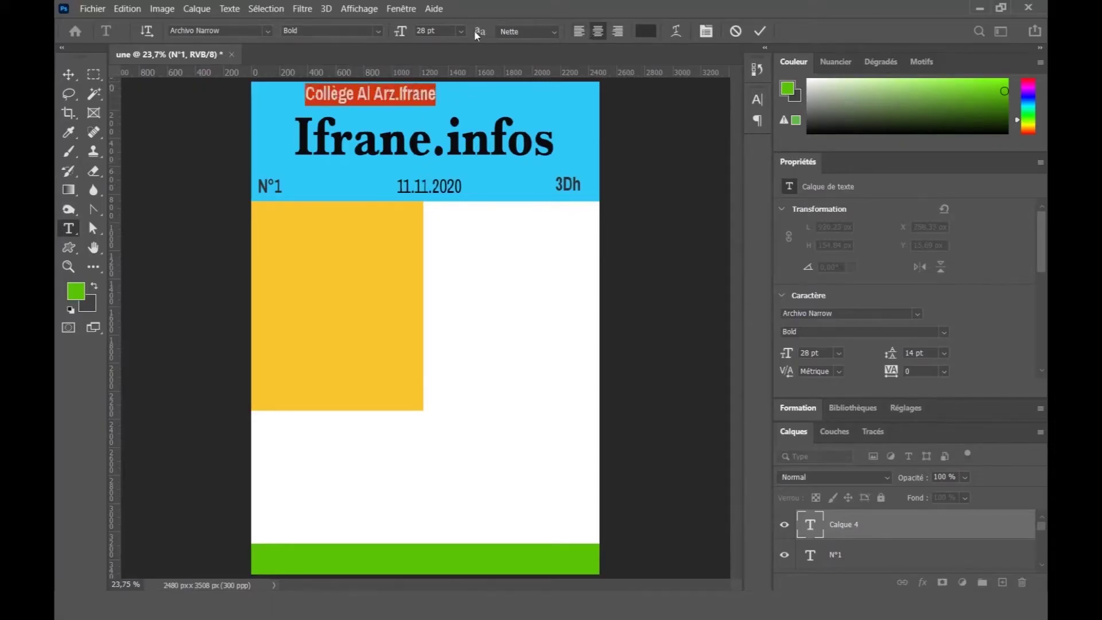
drag(403, 34, 397, 36)
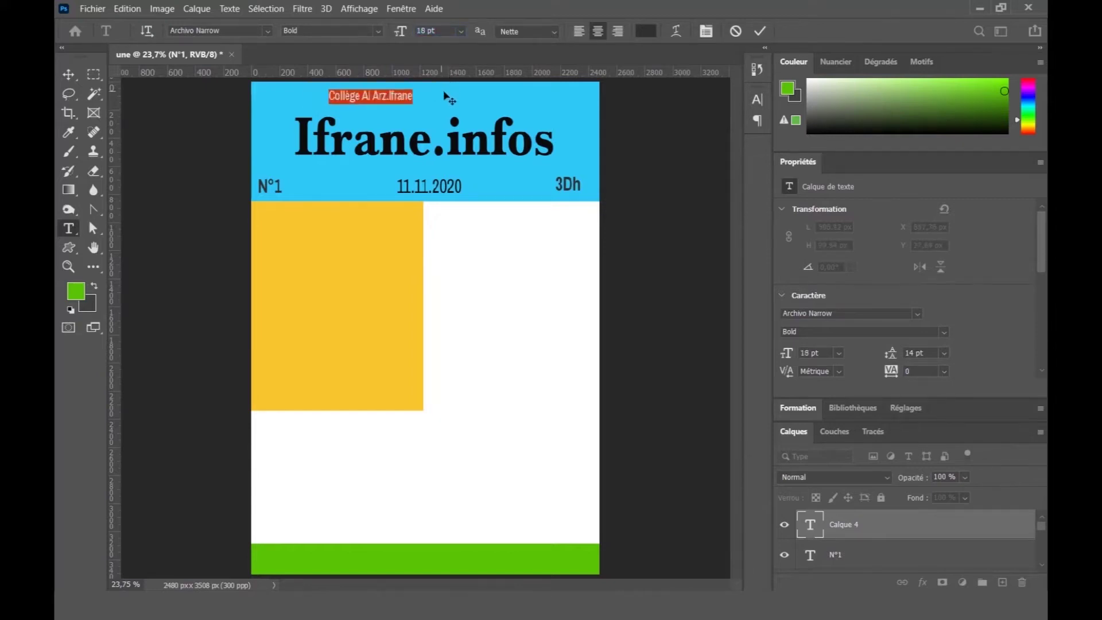
drag(441, 91, 546, 93)
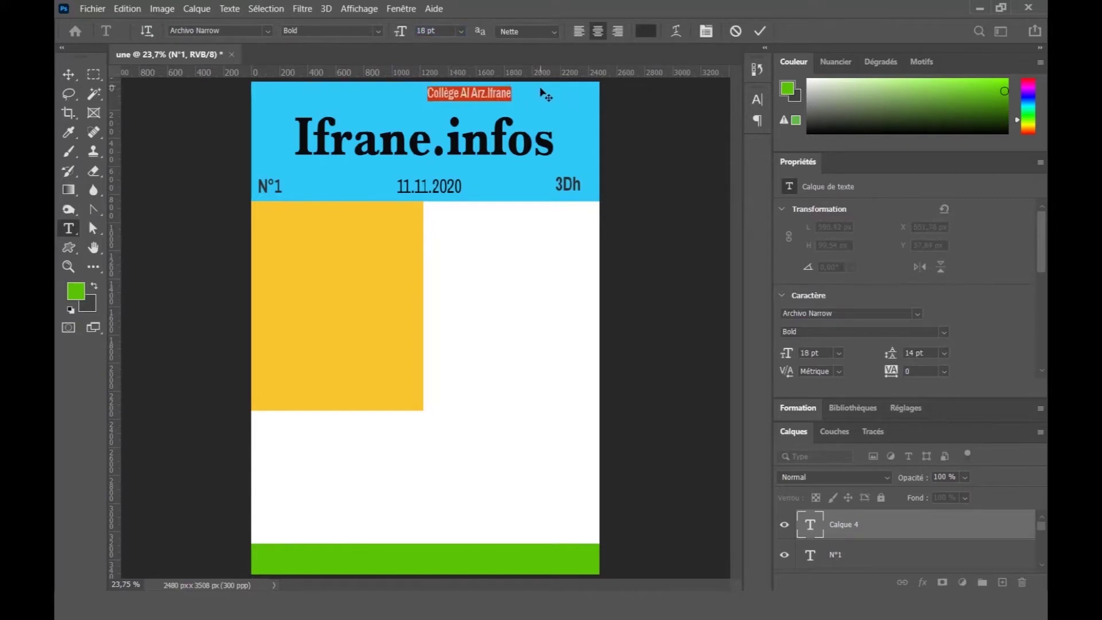
click(512, 92)
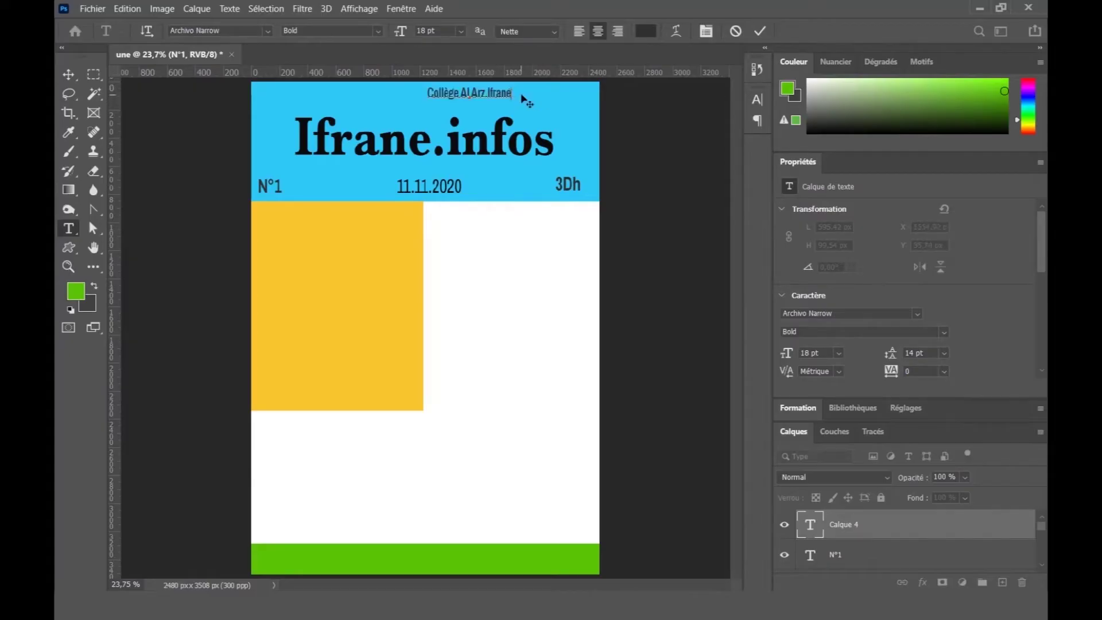
text(5300)
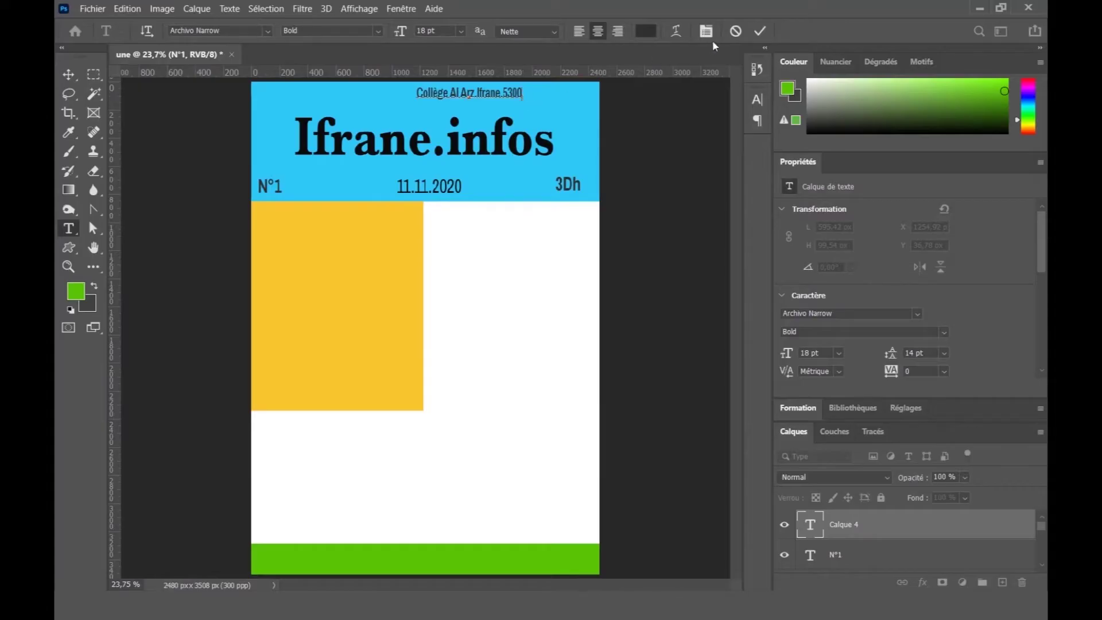
click(761, 32)
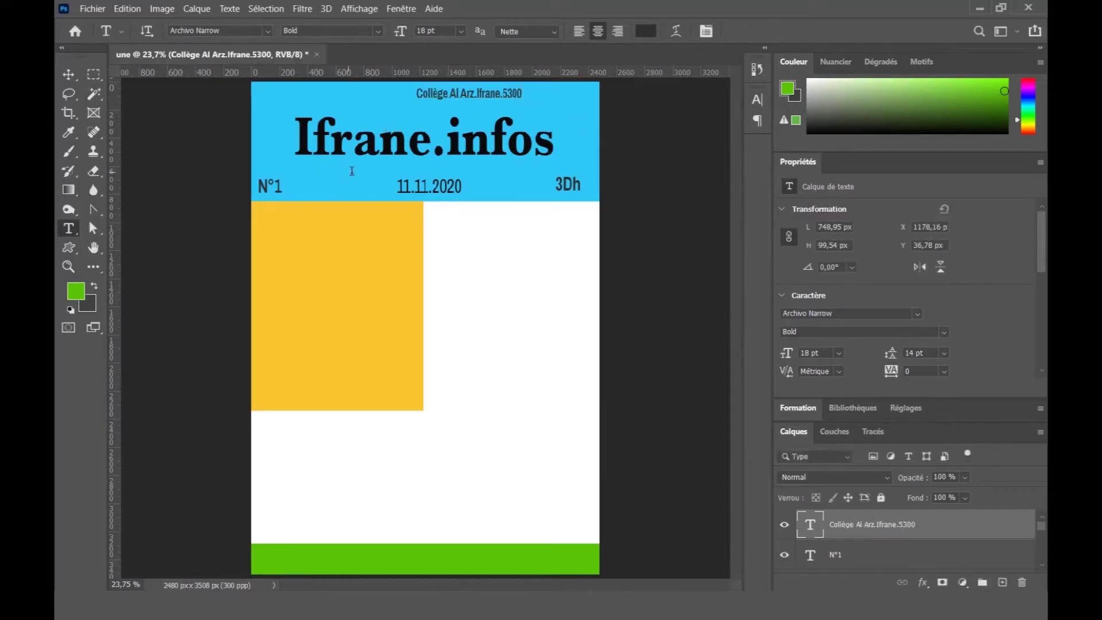
- Add the heading "édito" at the top of the yellow block, set it to 42 pt and centre it roughly in the block
click(308, 221)
text(édito)
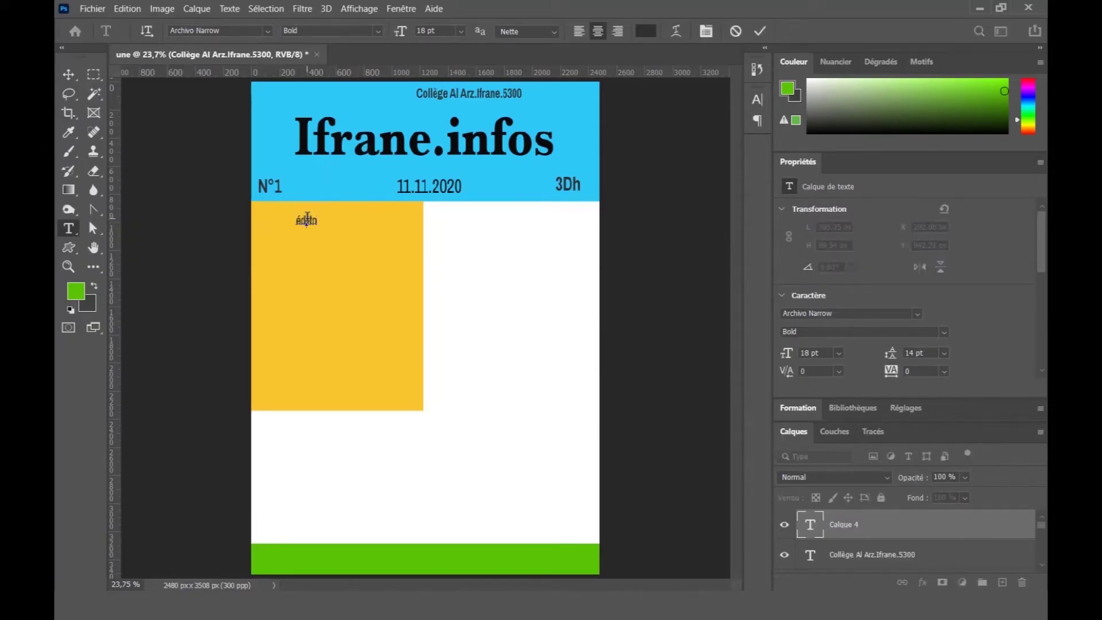
key(ctrl+a)
key(shift+Left)
drag(404, 37, 422, 38)
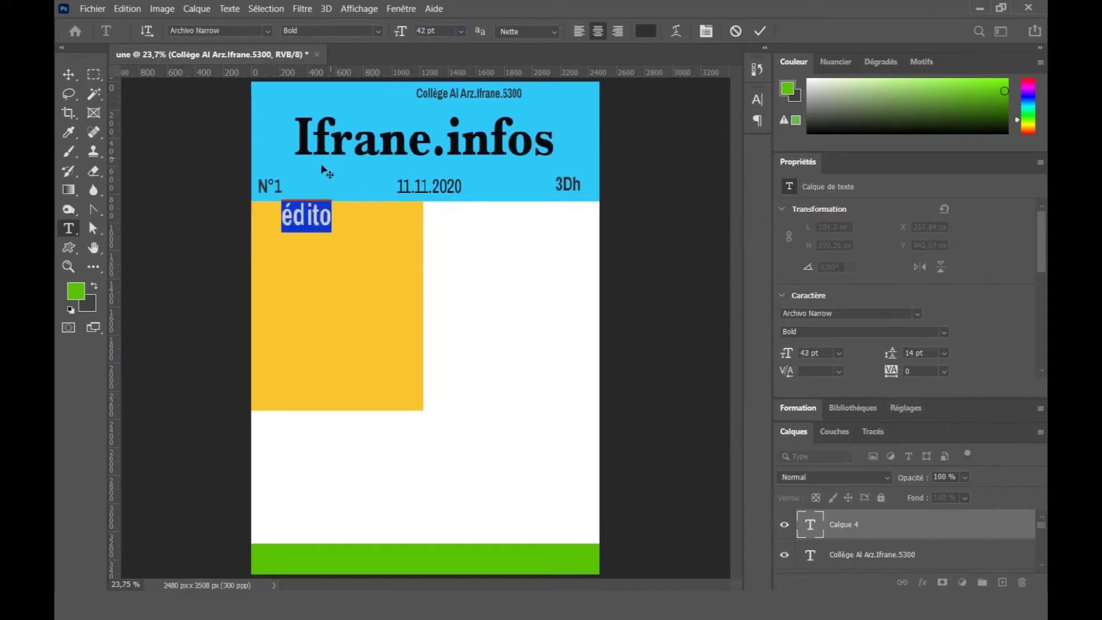
drag(317, 176, 341, 181)
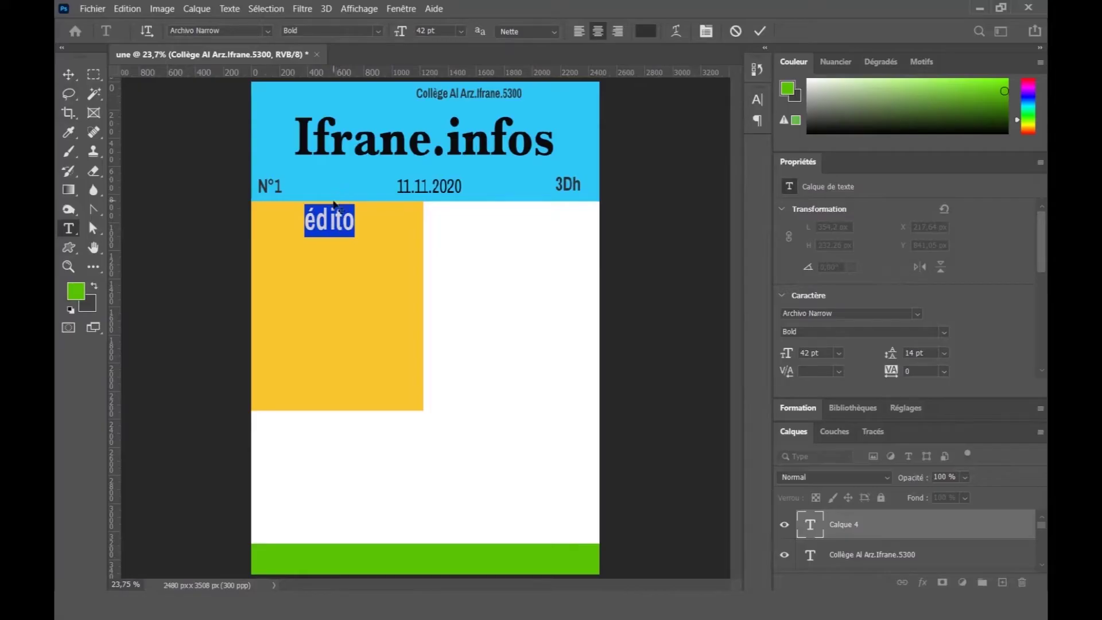
- Display the character settings and commit the "édito" heading
click(706, 31)
click(317, 221)
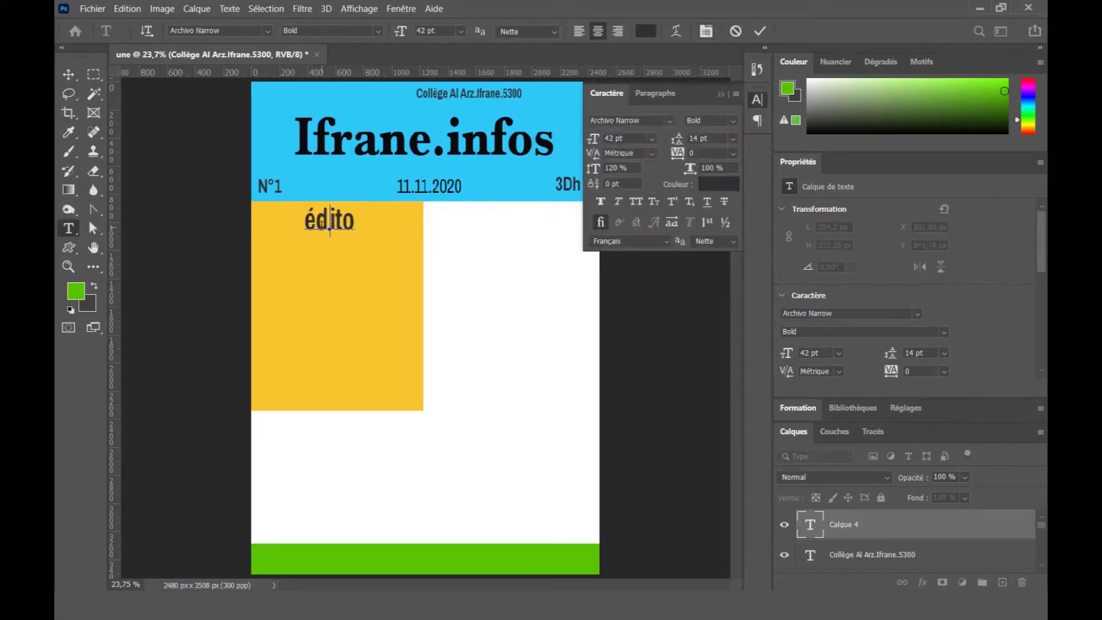
key(shift+Left)
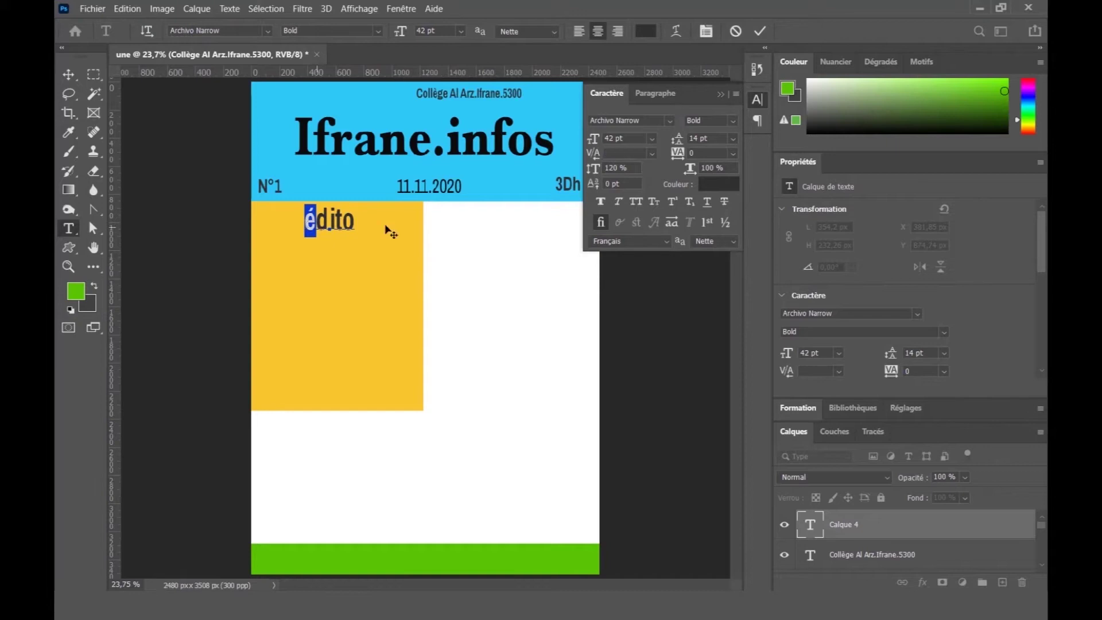
click(600, 203)
click(413, 395)
- Draw a text box about 1122 × 1091 px below "édito" in the yellow block, with its placeholder text at 17 pt and fully justified
drag(414, 399, 258, 248)
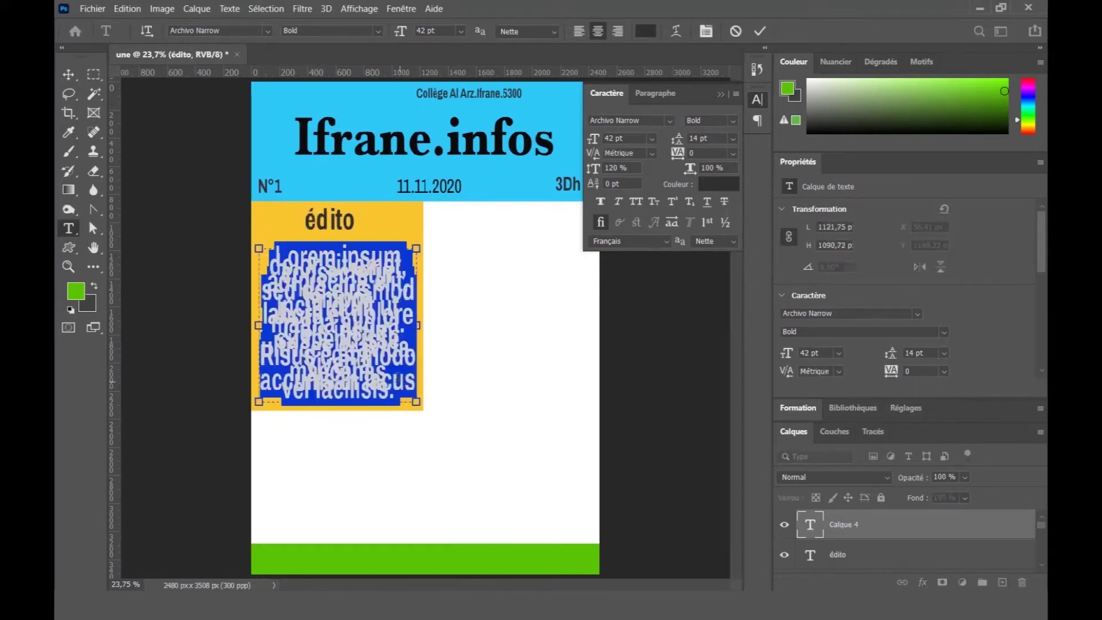
drag(405, 34, 384, 37)
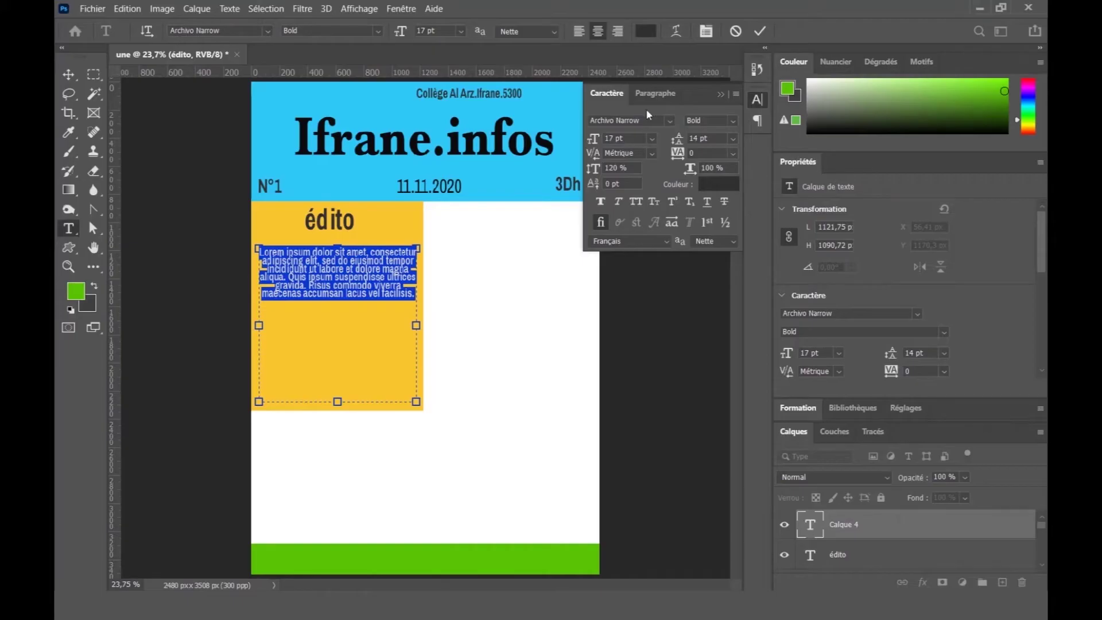
click(654, 92)
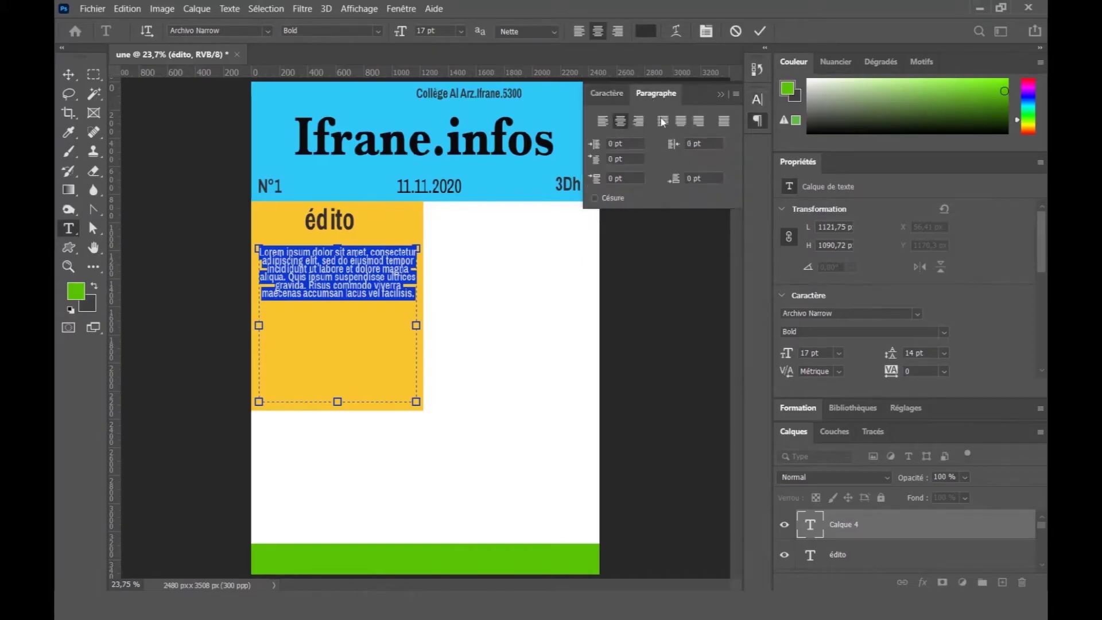
click(724, 125)
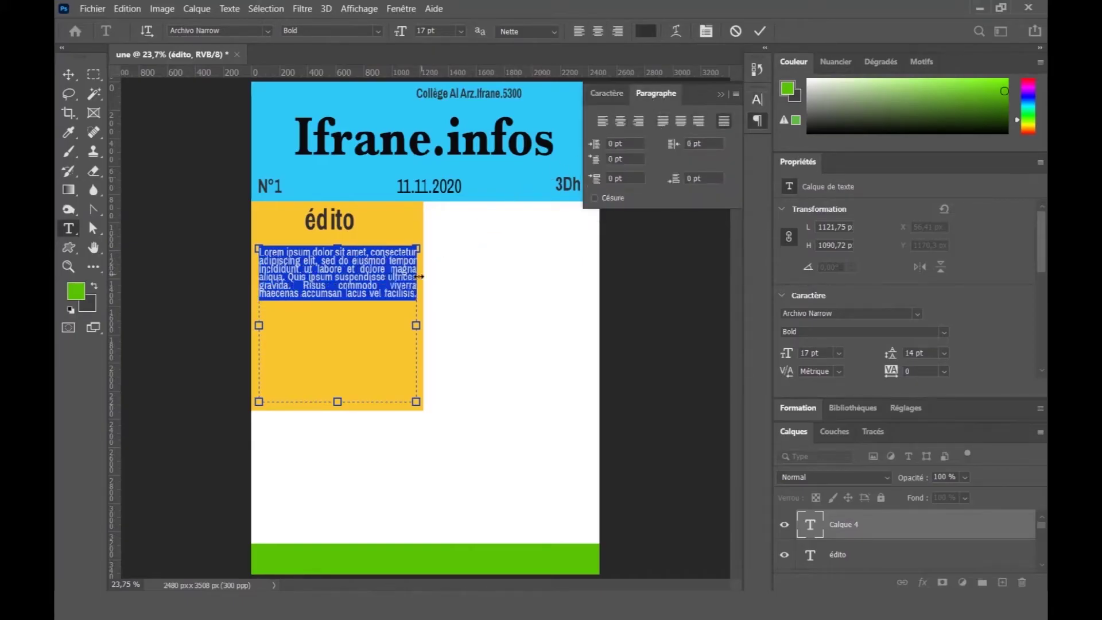
- Set the vertical scale of the placeholder paragraph's characters to 100 %
click(612, 96)
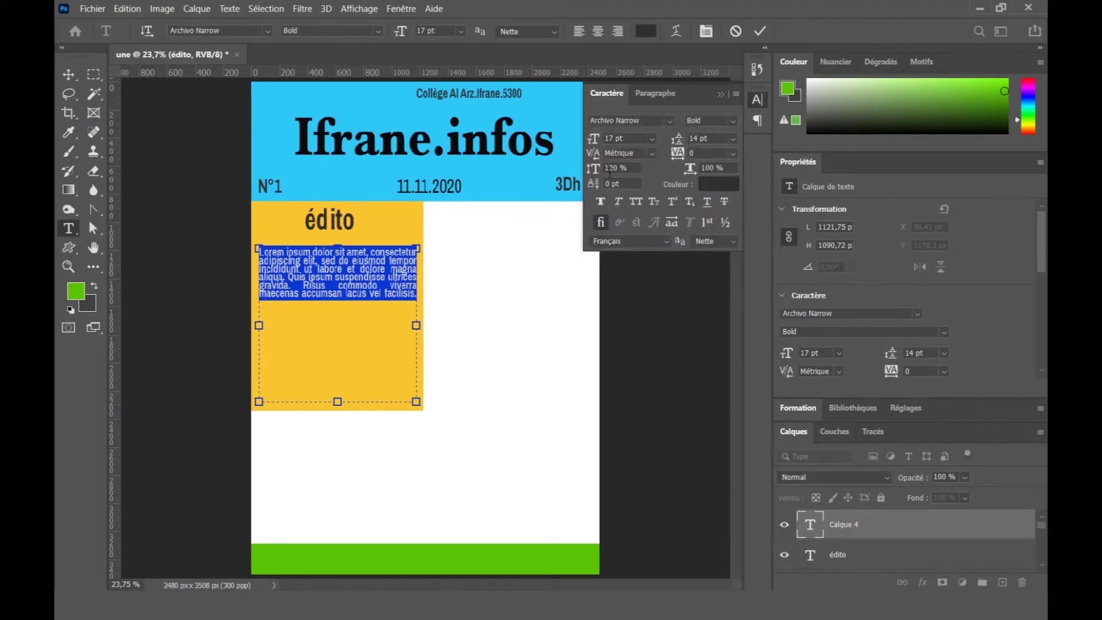
drag(596, 174, 608, 173)
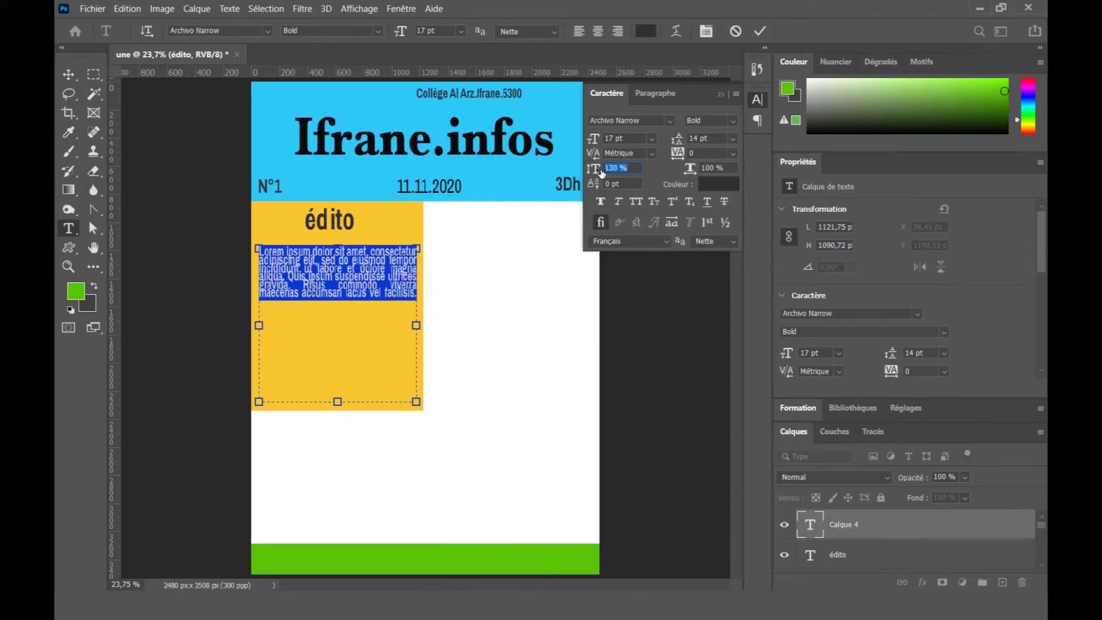
click(620, 172)
text(100)
- Fill the text box with two more copies of the Lorem ipsum paragraph, extend its upper edge slightly upwards and commit the text
click(328, 330)
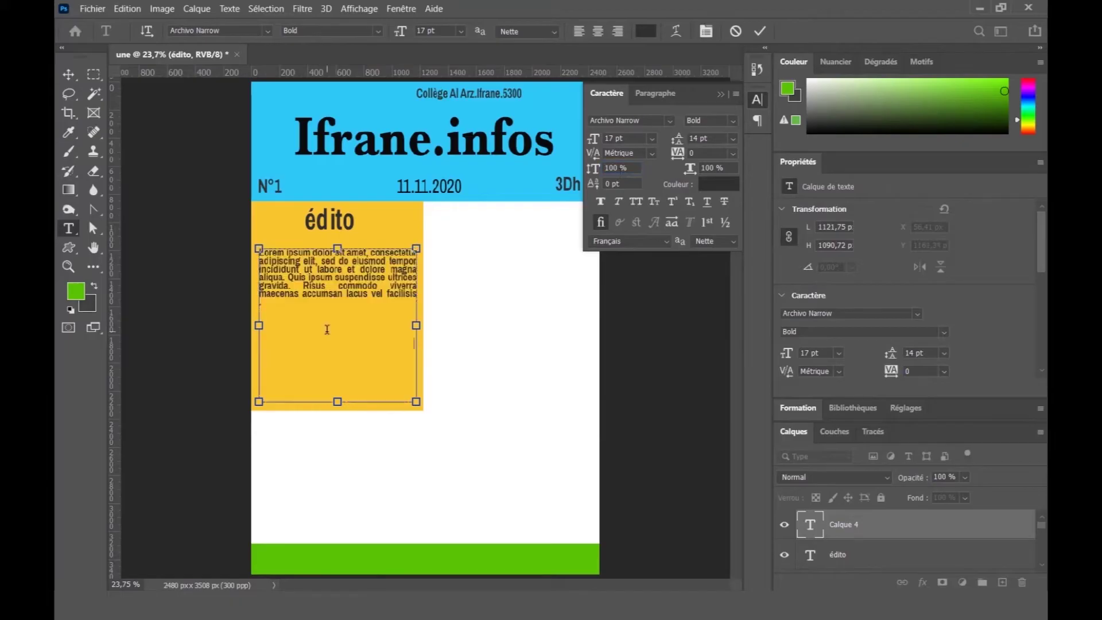
text(Lorem ipsum dolor sit amet, consectetur adipiscing elit, sed do eiusmod tempor incididunt ut labore et dolore magna aliqua. Quis ipsum suspendisse ultrices gravida. Risus commodo viverra maecenas accumsan lacus vel facilisis.)
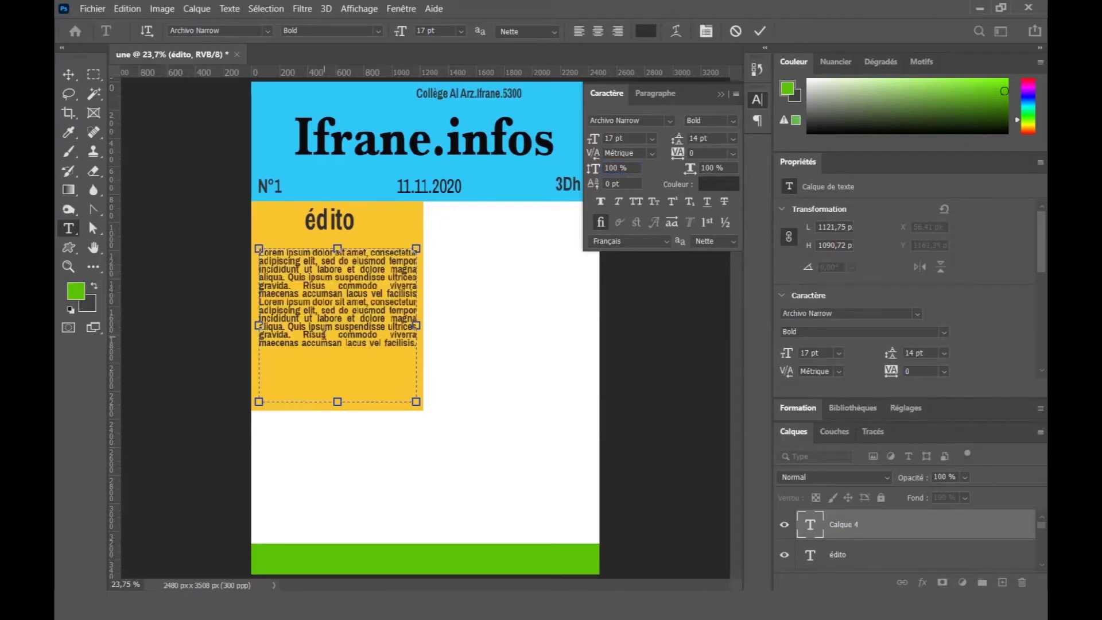
key(Return)
text(Lorem ipsum dolor sit amet, consectetur adipiscing elit, sed do eiusmod tempor incididunt ut labore et dolore magna aliqua. Quis ipsum suspendisse ultrices gravida. Risus commodo viverra maecenas accumsan lacus vel facilisis)
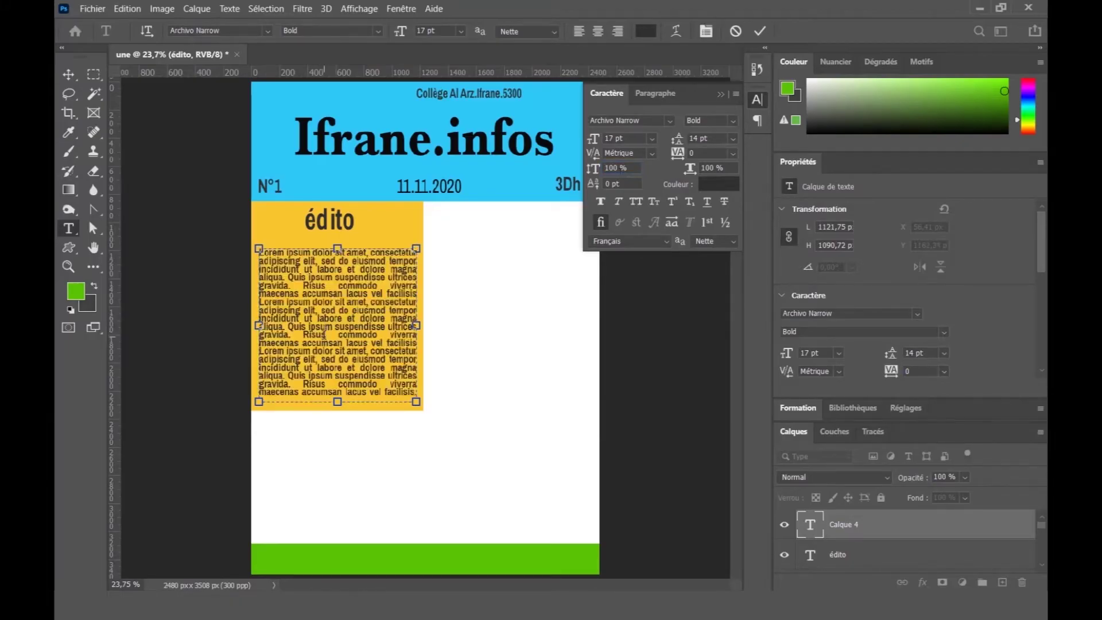
drag(337, 248, 338, 241)
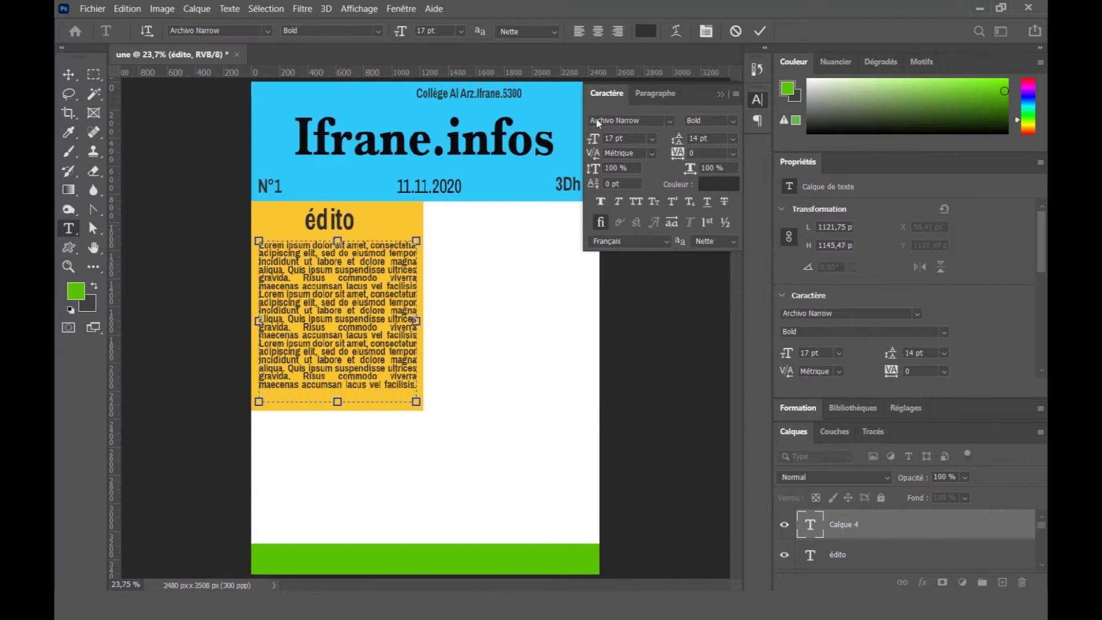
click(759, 31)
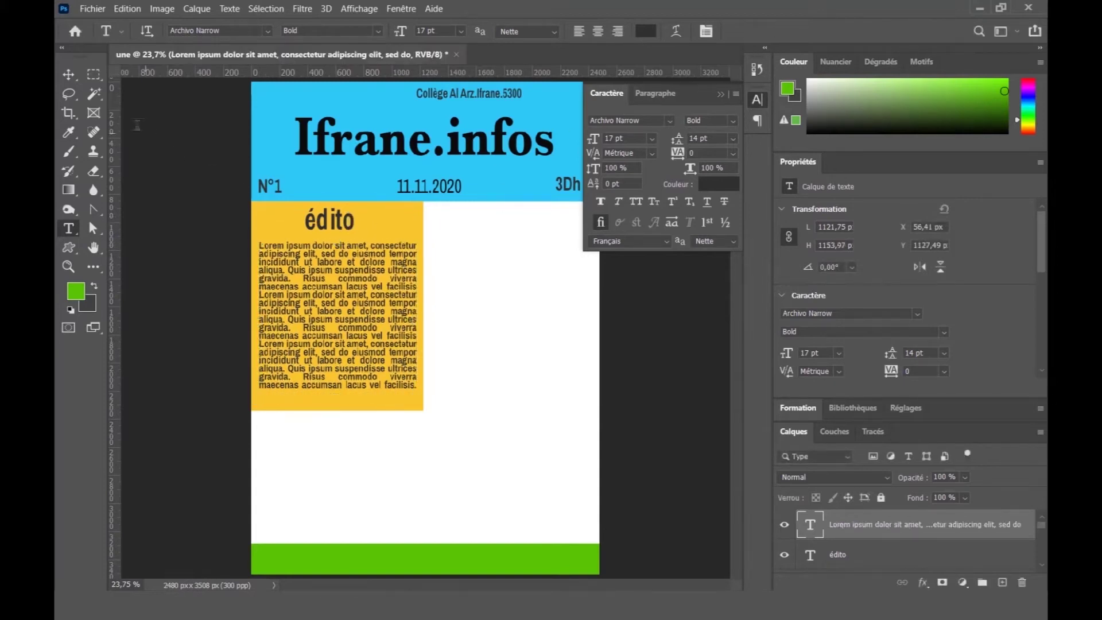
- Nudge the Lorem ipsum paragraph slightly left and move the "édito" heading slightly down towards it
click(68, 74)
drag(349, 287, 351, 290)
click(339, 229)
drag(339, 230, 337, 229)
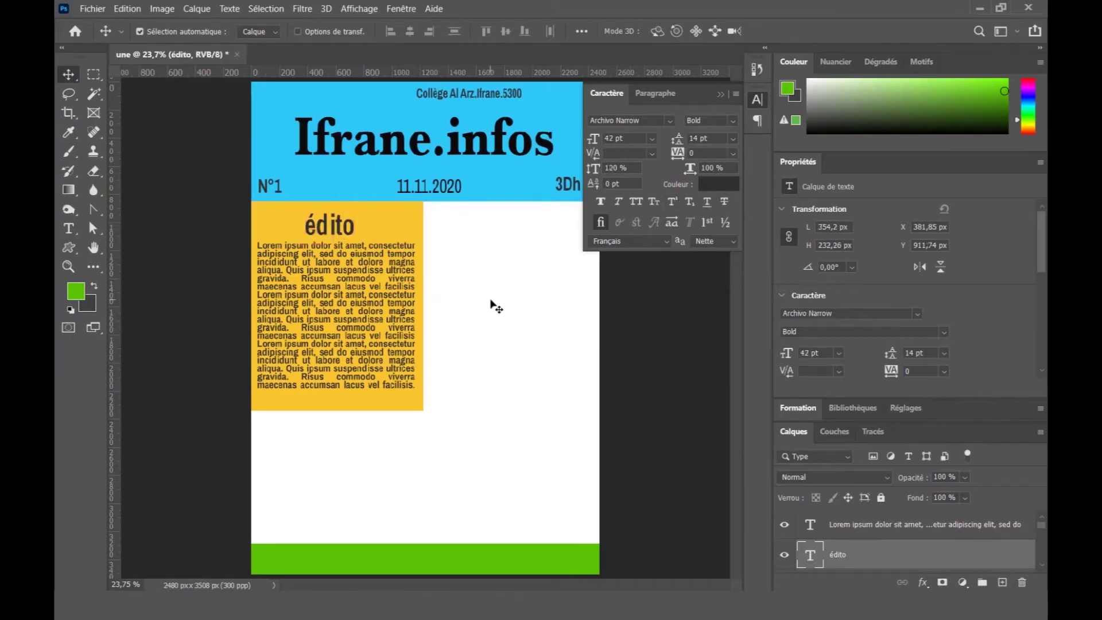
- Open the photos IMG_20201023_103420 and IMG_20201024_095023 from the "eleves" folder
click(100, 14)
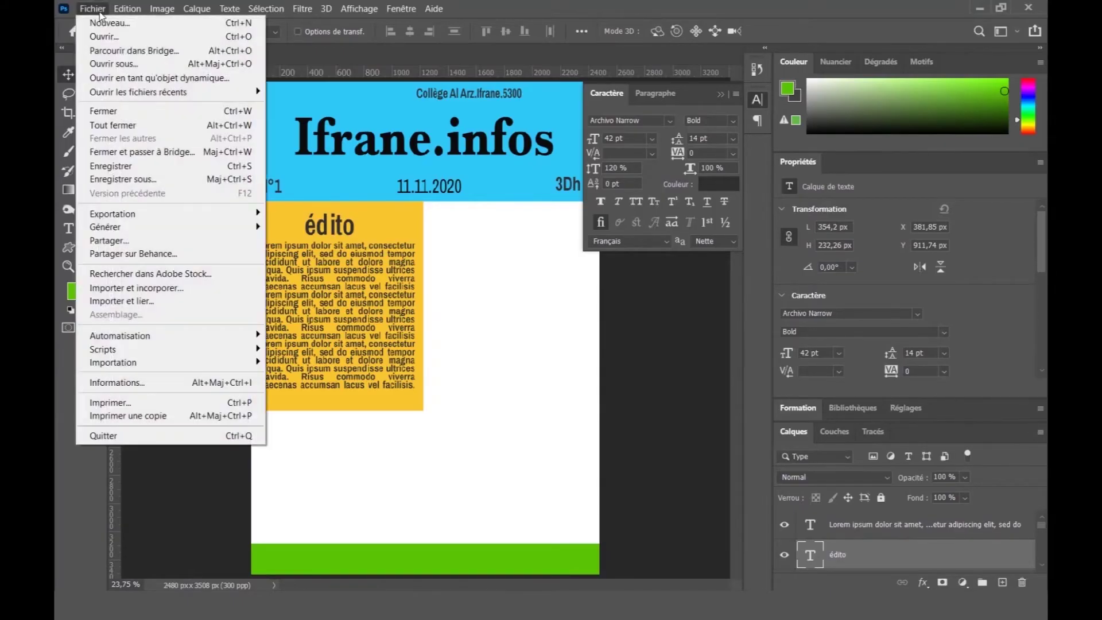
click(100, 38)
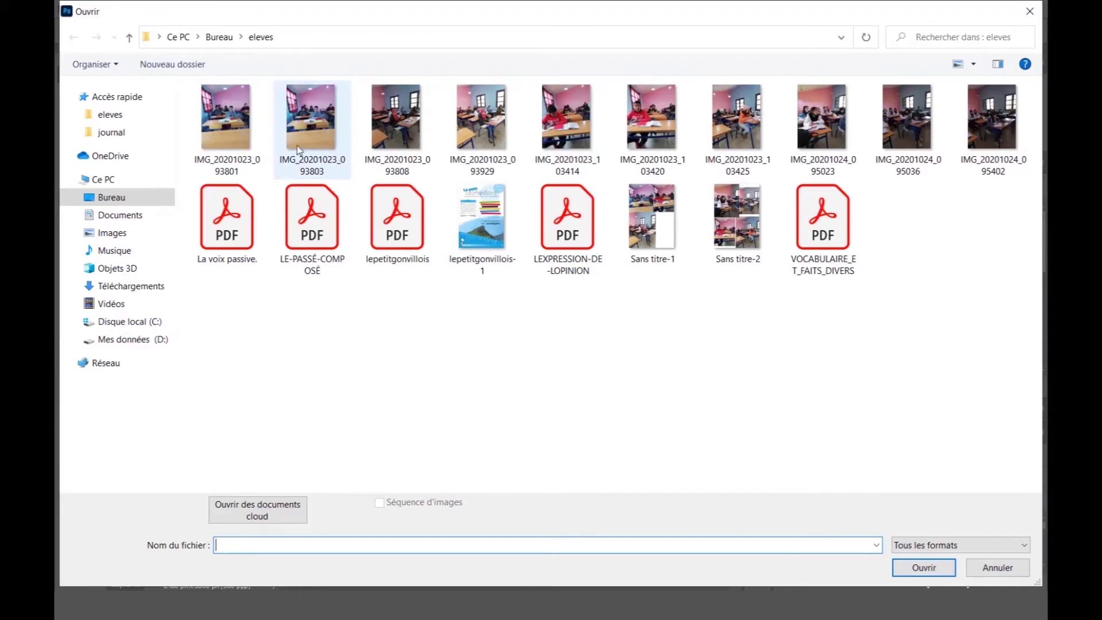
click(652, 120)
ctrl+click(813, 129)
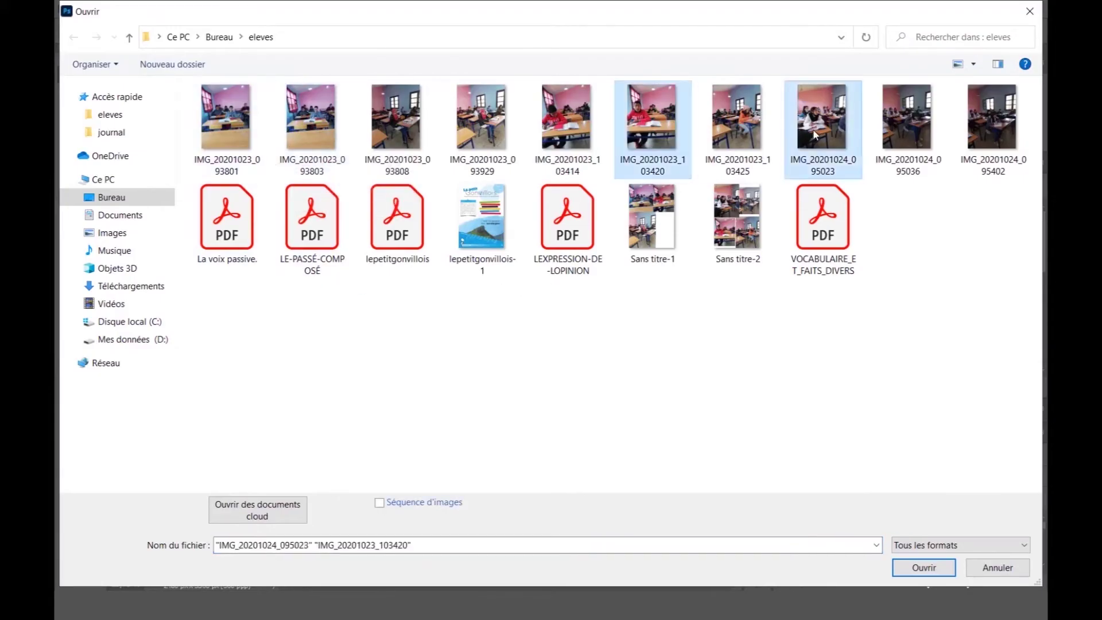
click(919, 568)
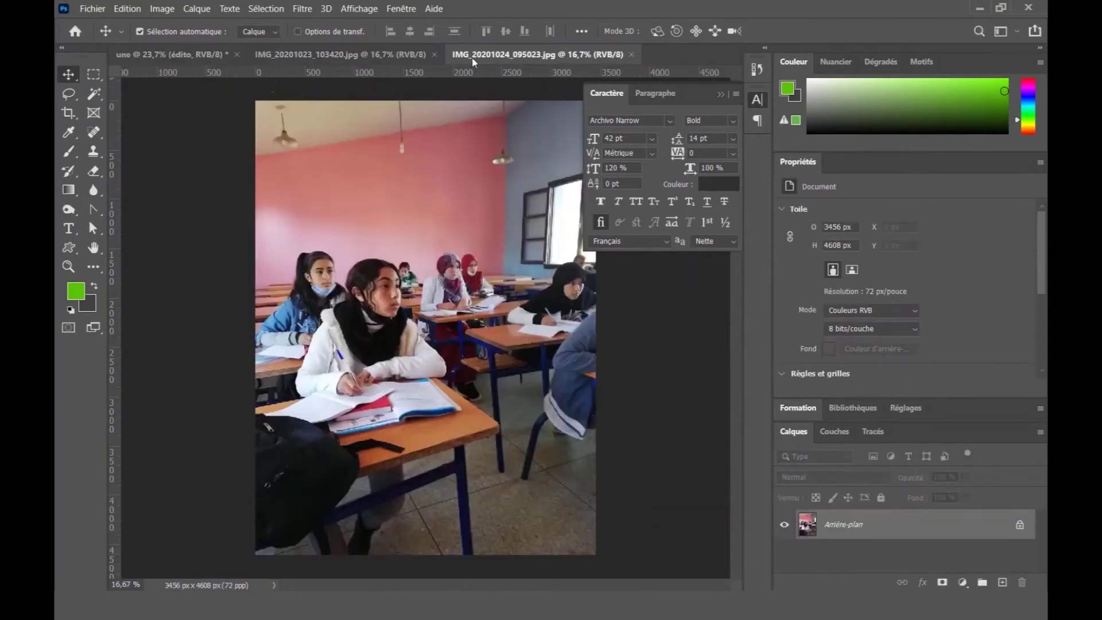
- Detach both photo documents into floating windows and copy the IMG_20201024_095023 photo onto the "une" page
drag(263, 57, 531, 152)
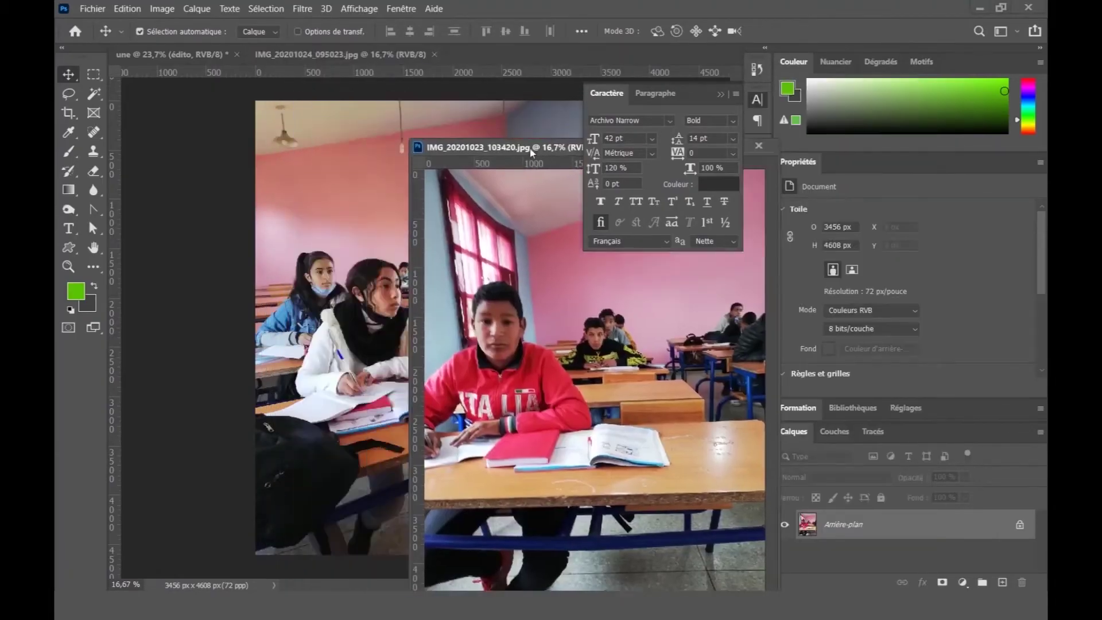
drag(370, 60, 530, 139)
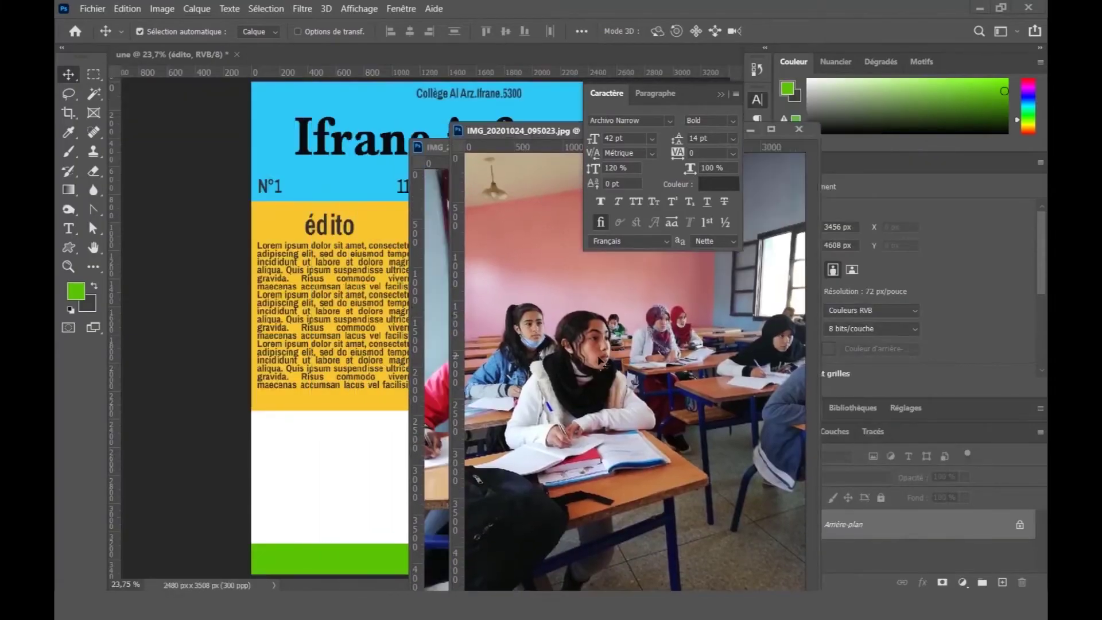
drag(600, 362, 377, 371)
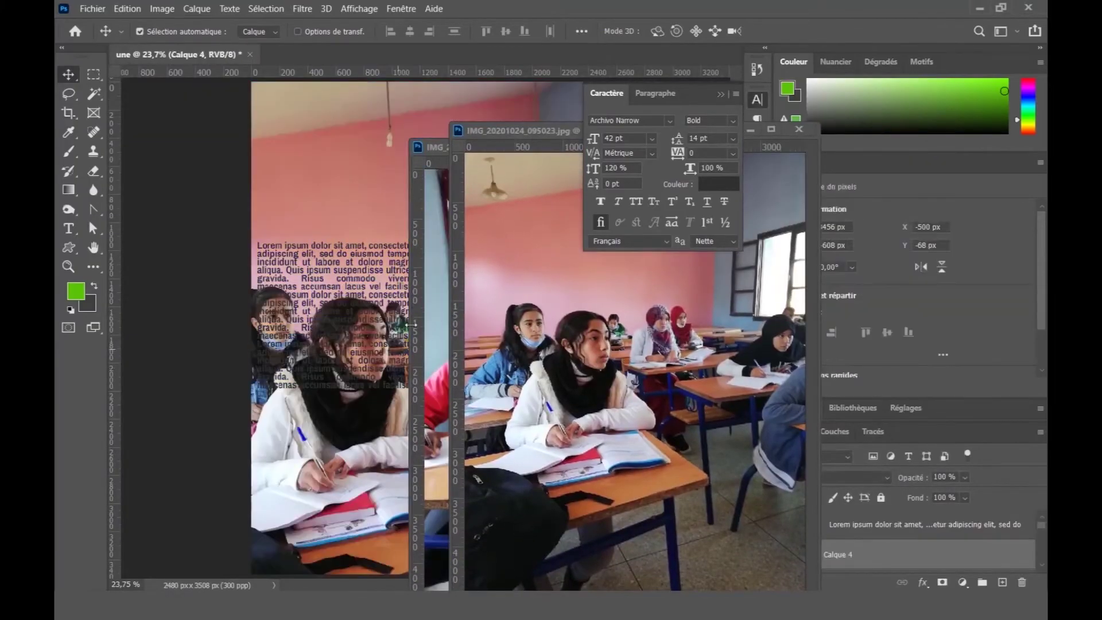
- Shift the pasted IMG_20201024_095023 photo over the page and scale it proportionally down to about 29 %
key(ctrl+minus)
key(ctrl+minus)
key(ctrl+minus)
key(ctrl+minus)
drag(390, 226, 438, 280)
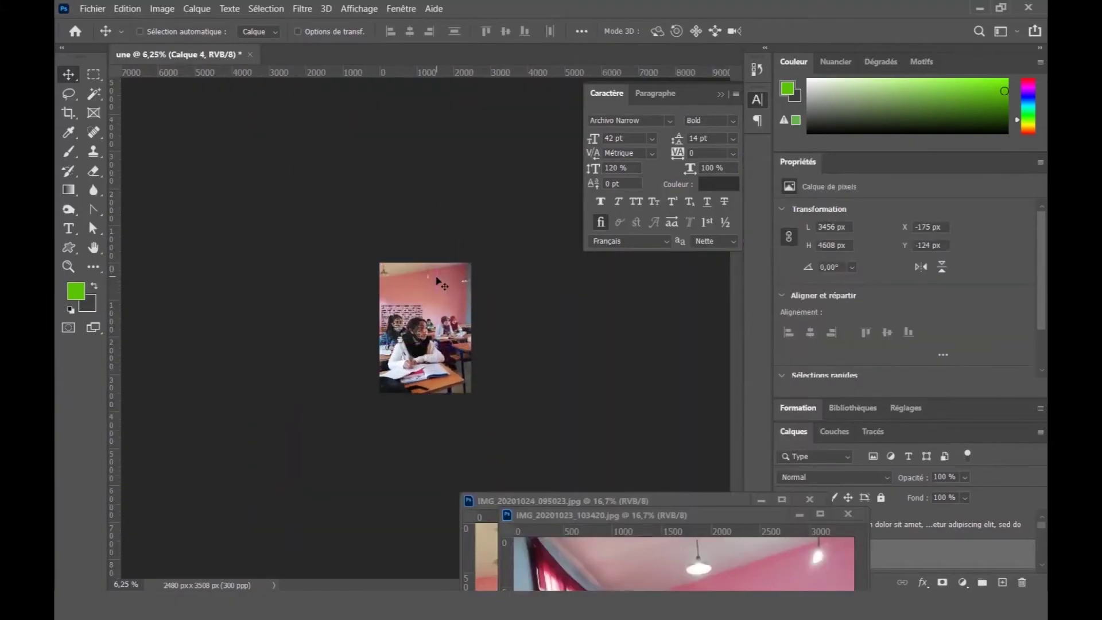
key(ctrl+t)
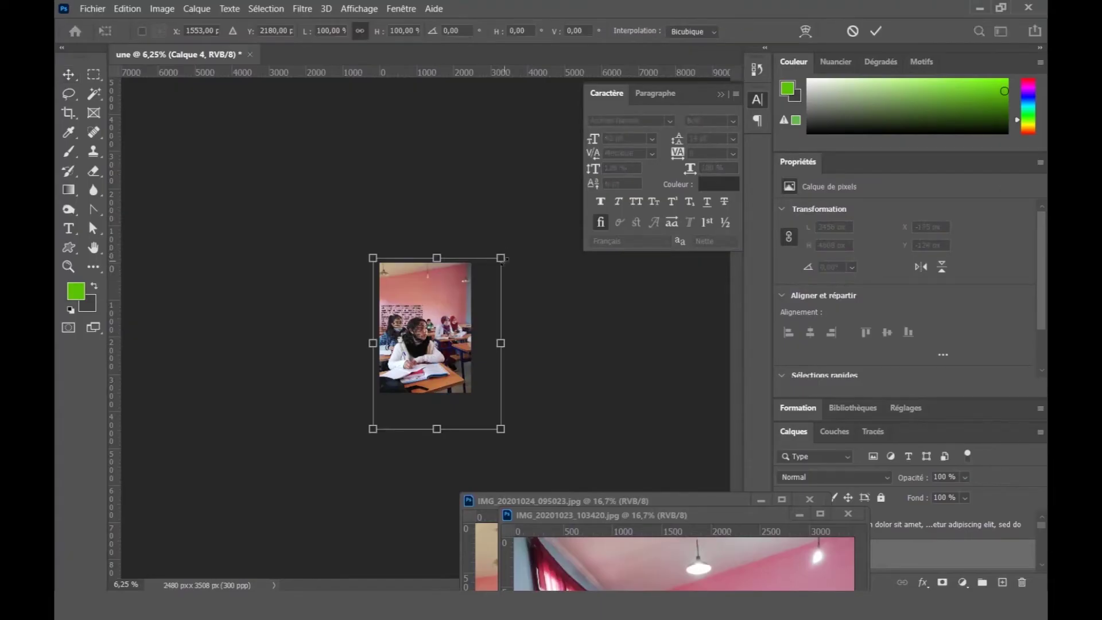
drag(498, 261, 460, 320)
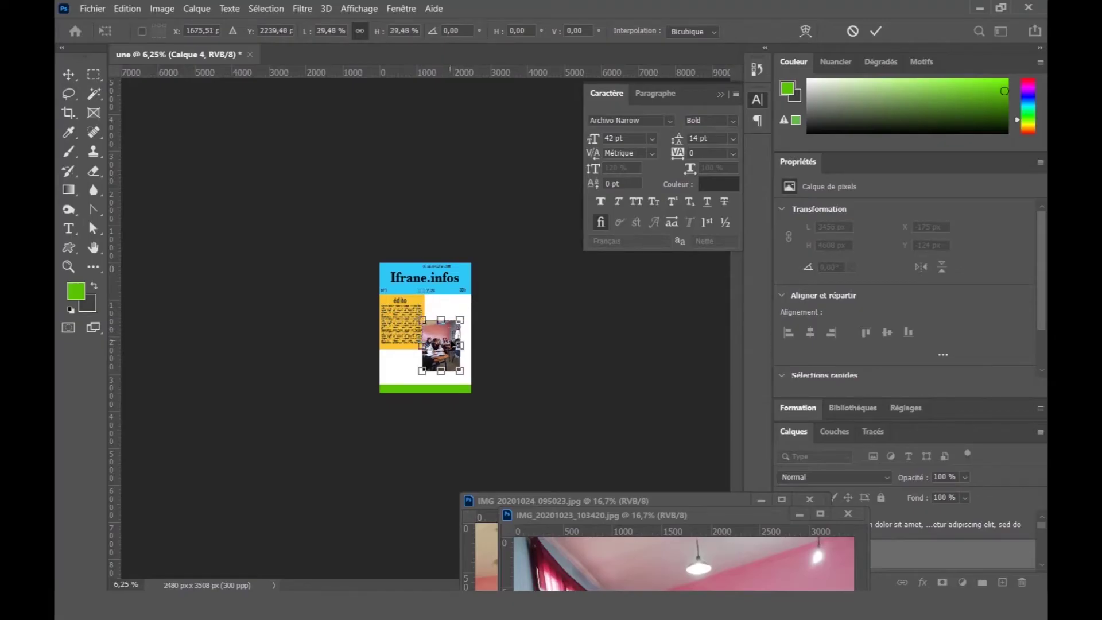
- Move the photo into the white area beside the "édito" block, reduce it to about 22 % and commit the transformation
key(ctrl+plus)
key(ctrl+plus)
key(ctrl+plus)
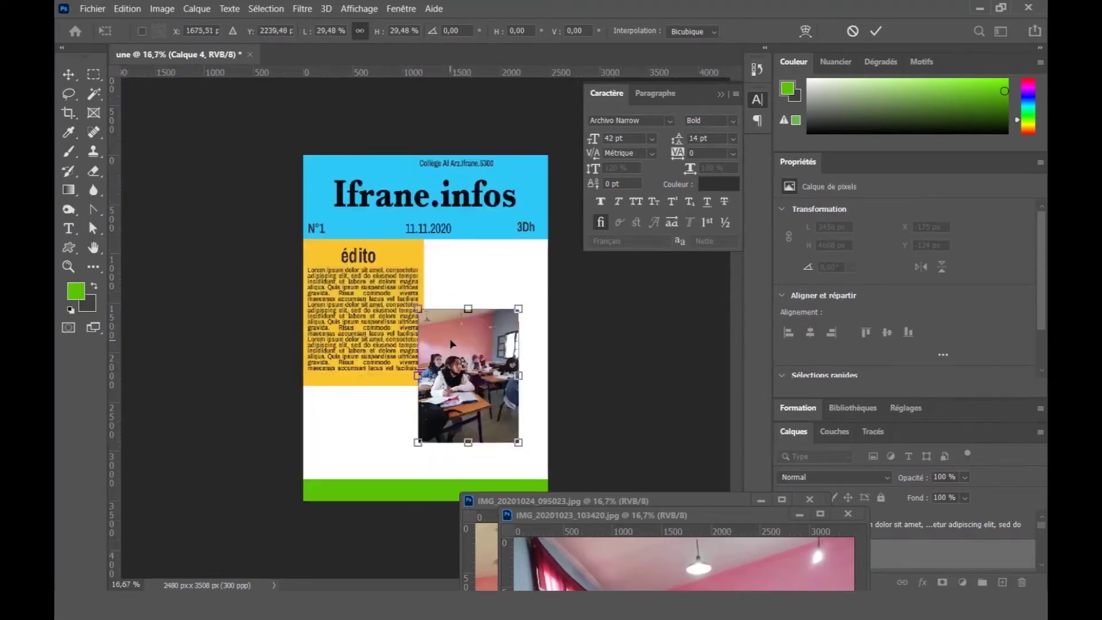
drag(470, 344, 487, 301)
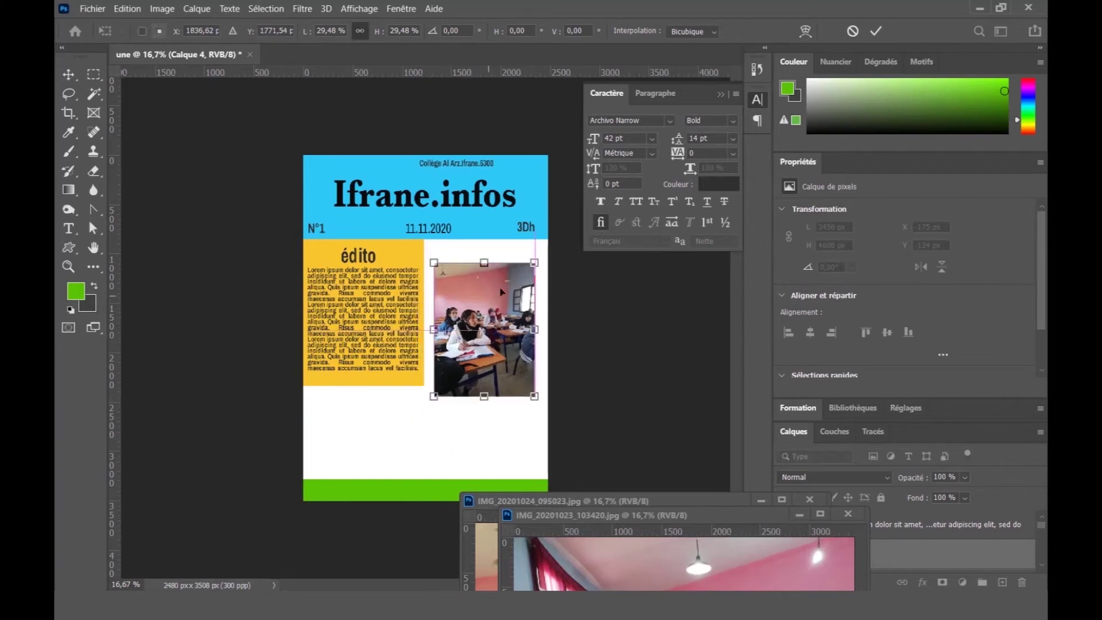
drag(533, 265, 506, 316)
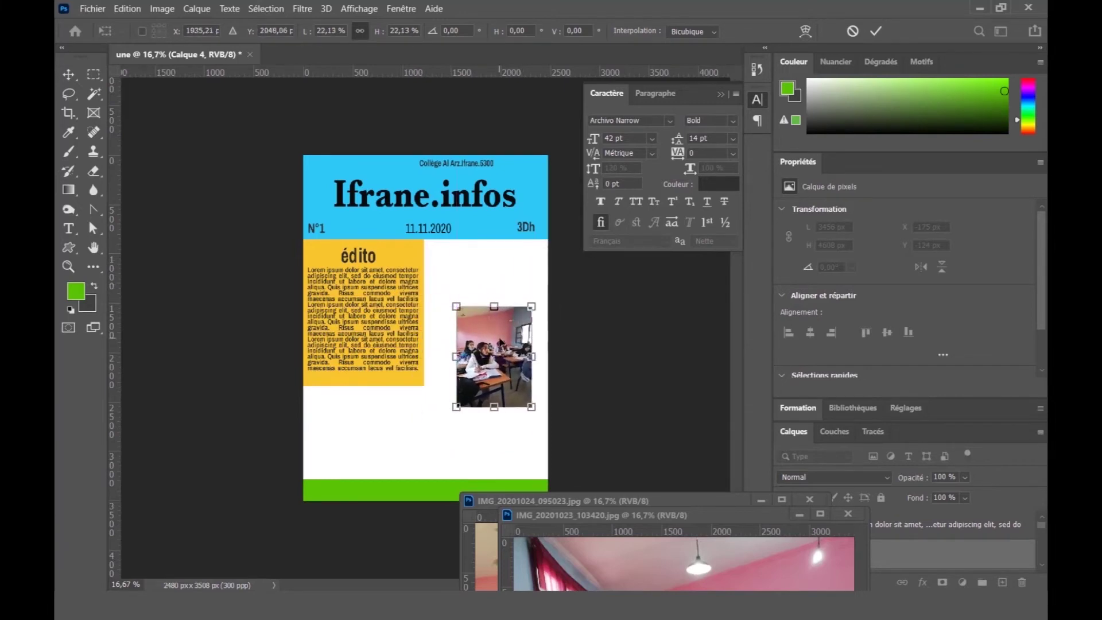
key(Return)
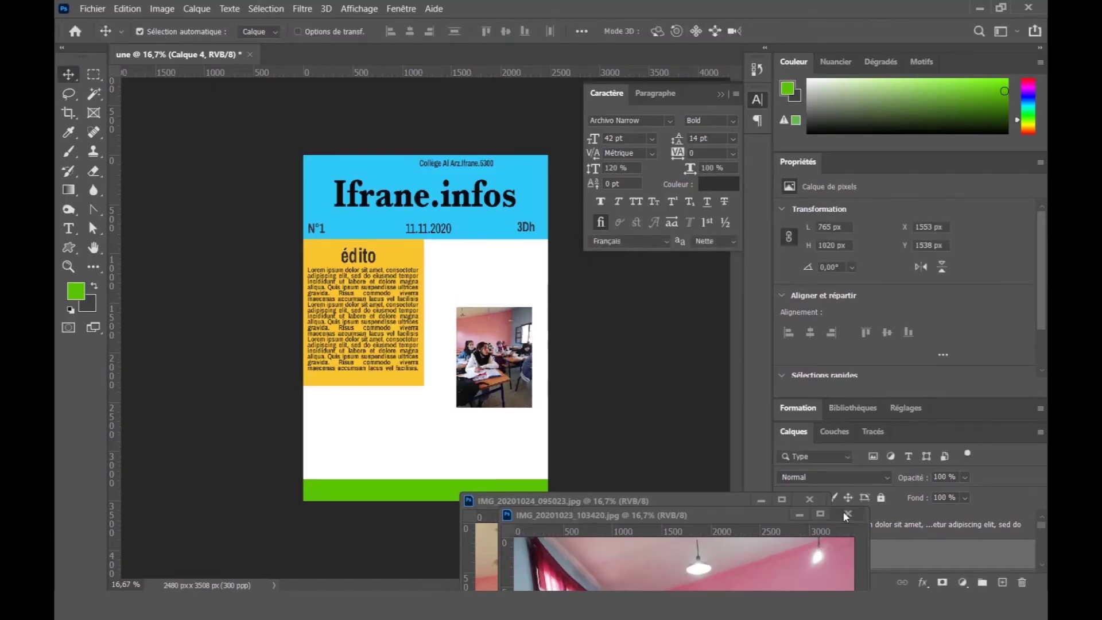
- Close the IMG_20201024_095023 document and copy the IMG_20201023_103420 photo onto the lower part of the page
click(810, 499)
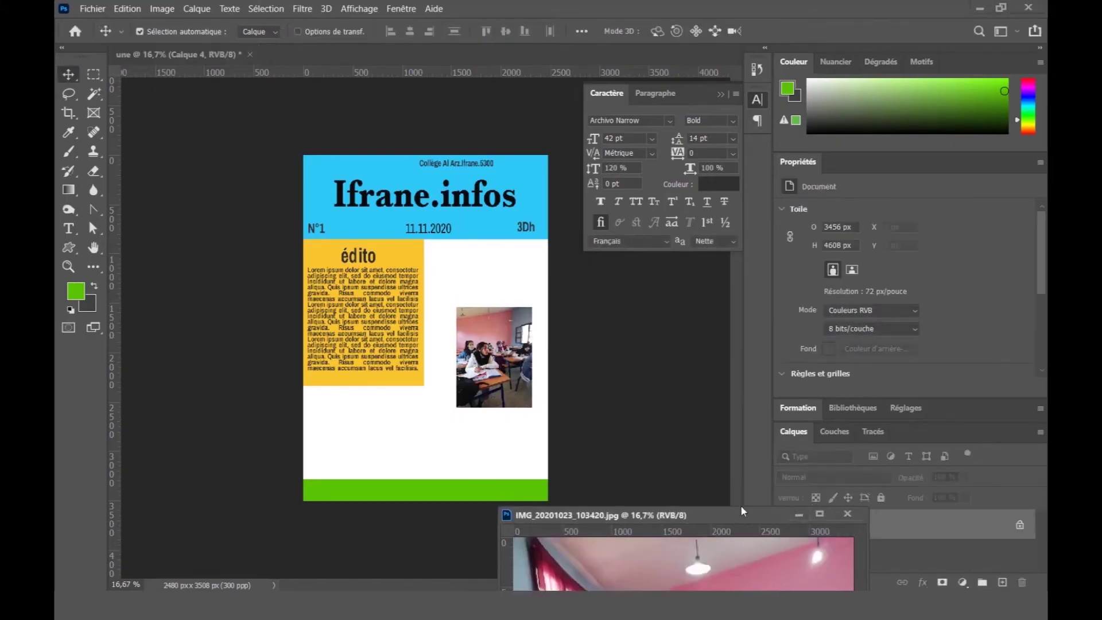
drag(740, 508, 756, 475)
drag(718, 539, 449, 444)
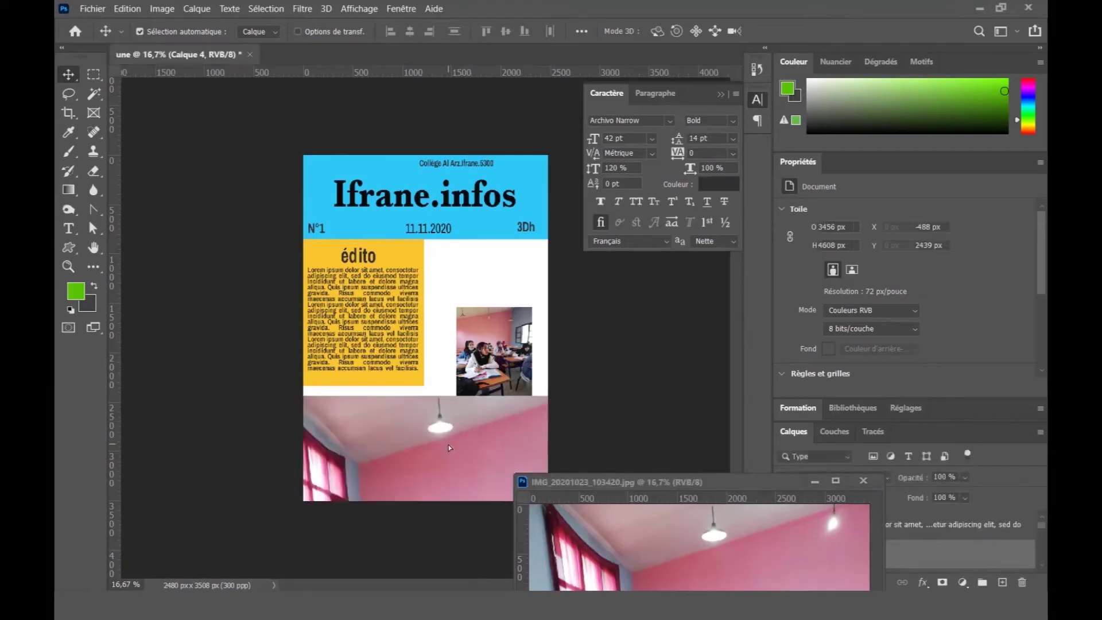
- Scale the IMG_20201023_103420 photo to about 18 %, place it between the yellow block and the green band, and commit
key(ctrl+t)
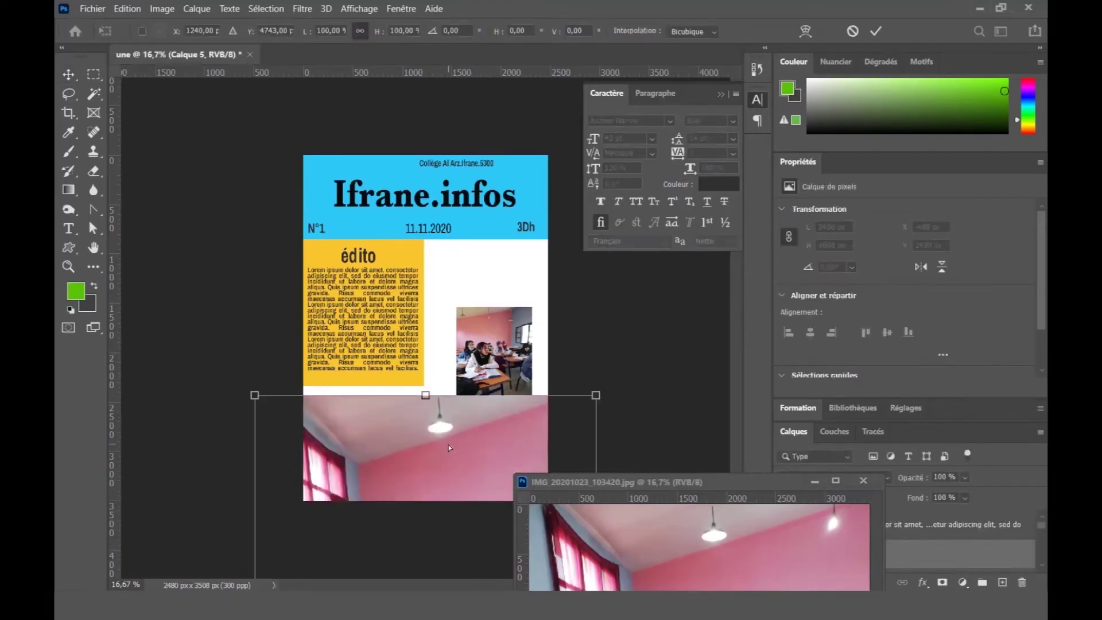
drag(596, 395, 457, 368)
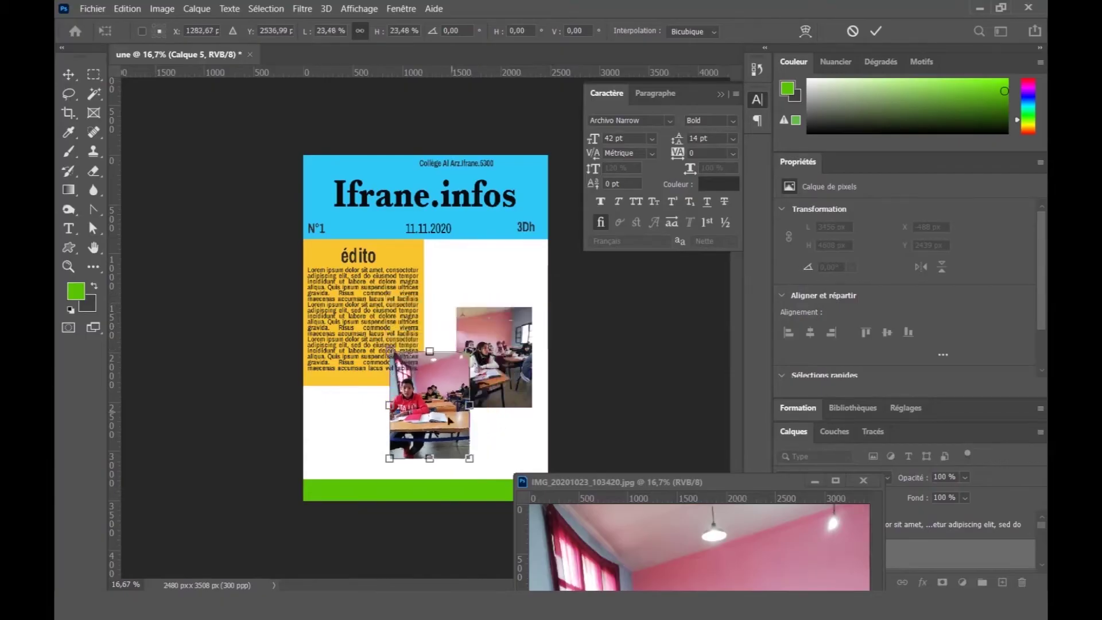
drag(451, 421, 441, 436)
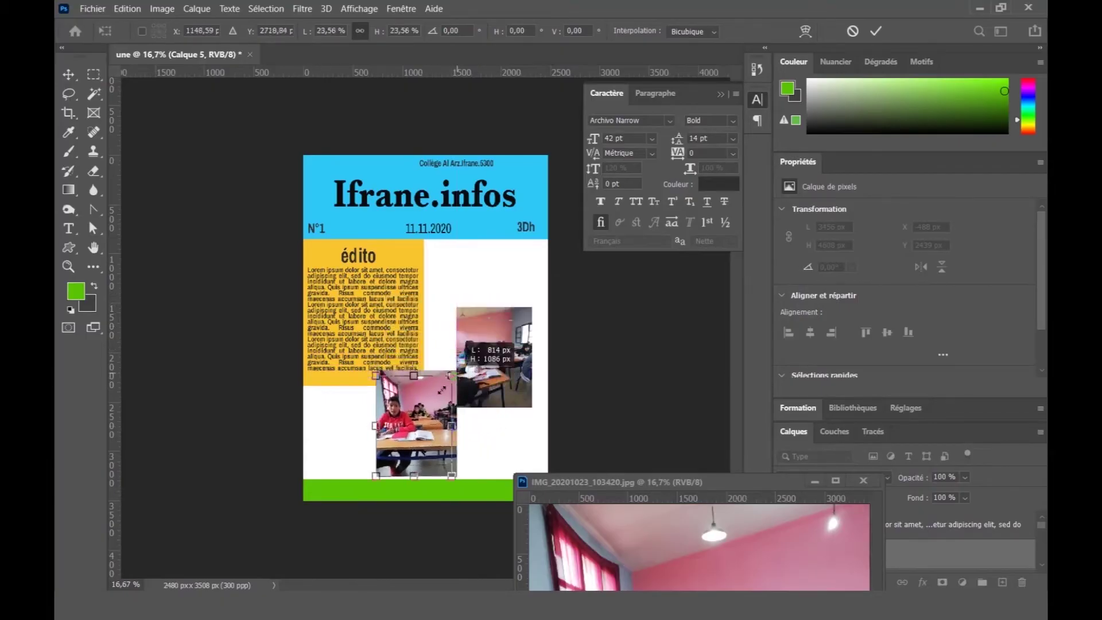
drag(457, 370, 405, 396)
drag(389, 444, 375, 439)
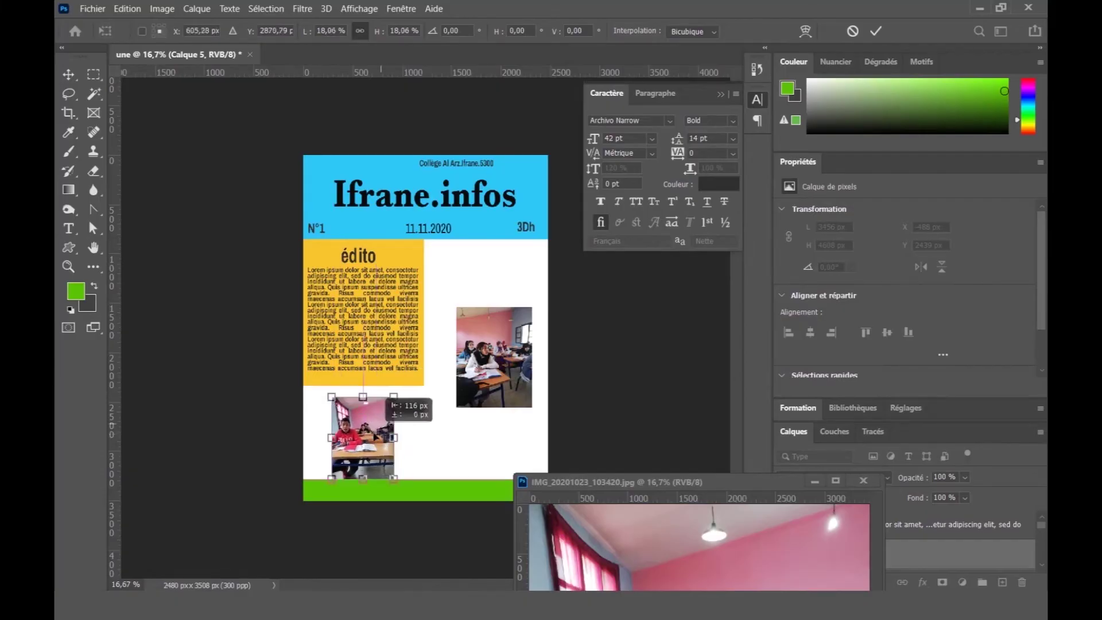
key(Return)
- Move the photo beside the "édito" block slightly up and left, and minimise the floating IMG_20201023_103420 window
drag(497, 376, 485, 359)
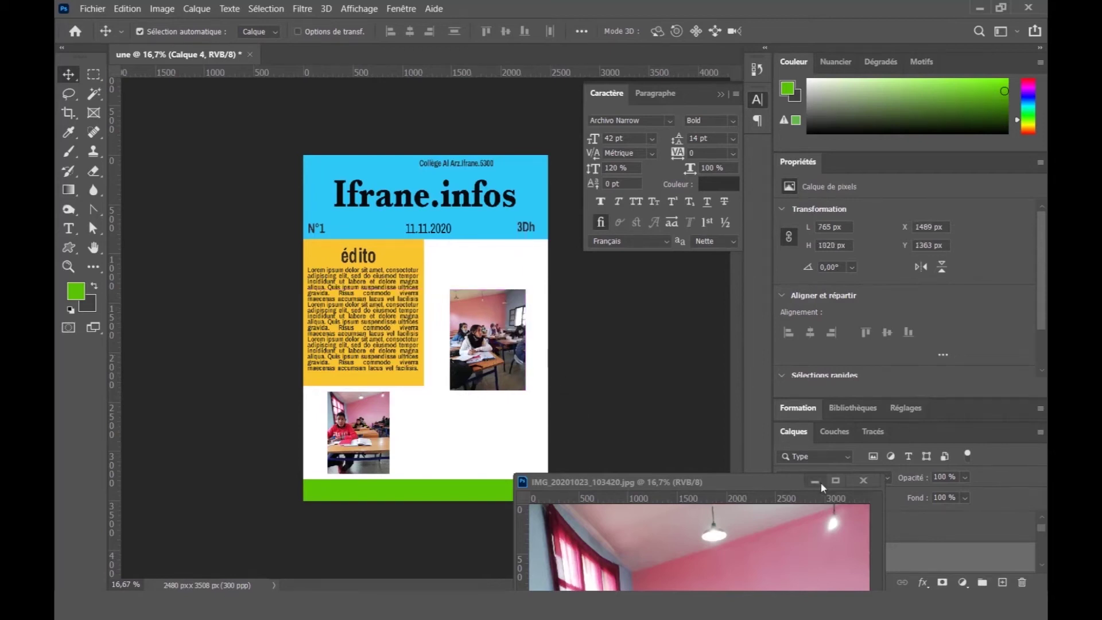
click(818, 481)
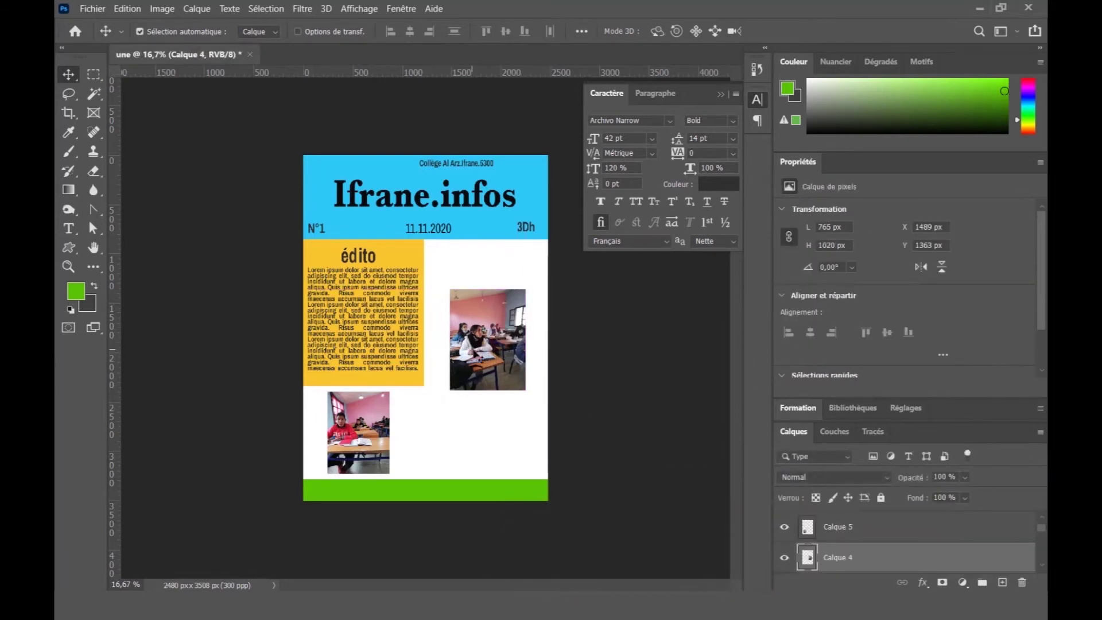
drag(477, 356, 479, 350)
- Add the heading "le college et Coronavirus" above the photo beside the "édito" block
click(68, 233)
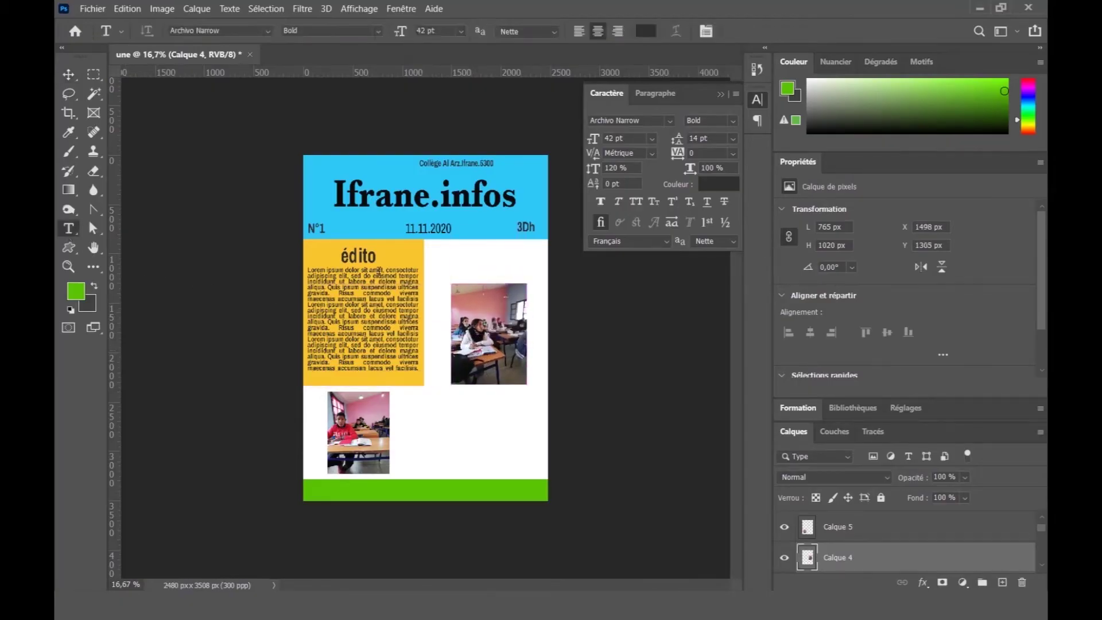
click(440, 268)
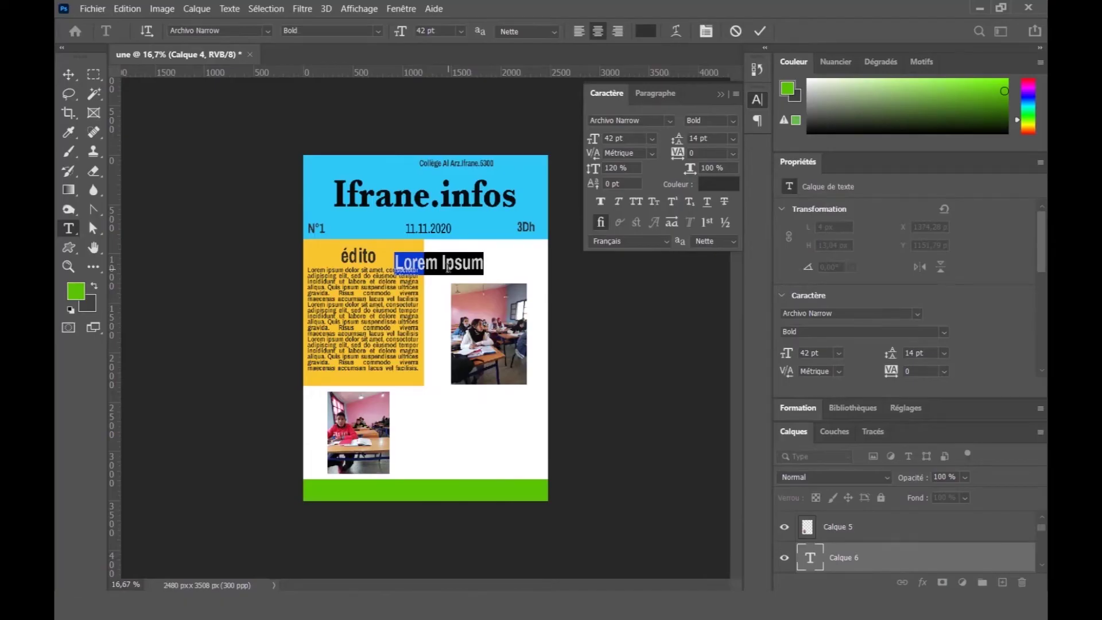
key(BackSpace)
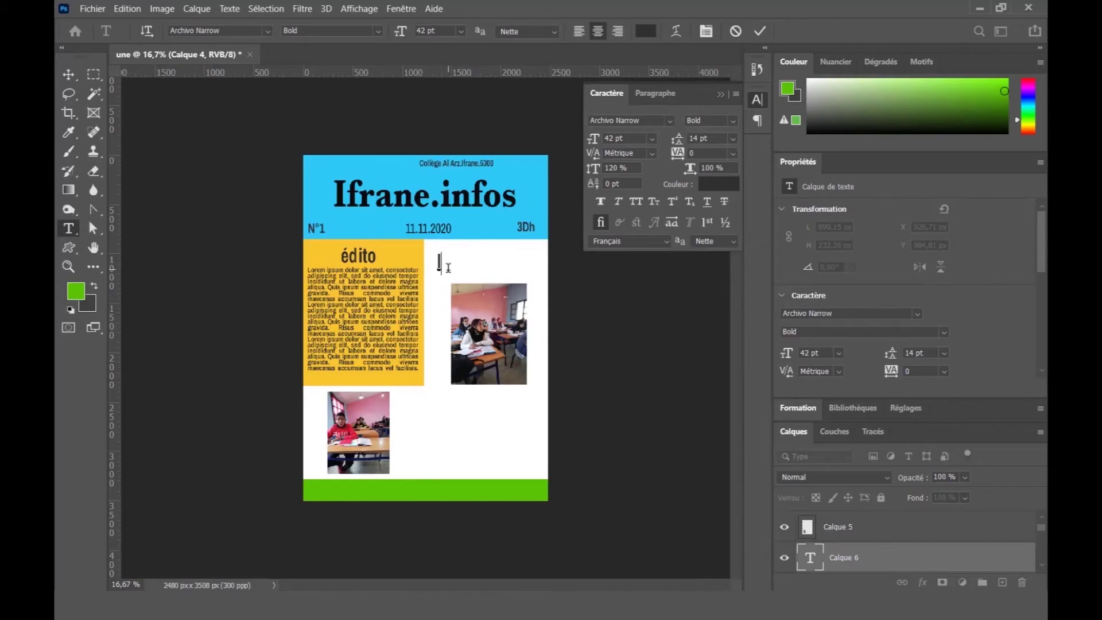
text(le colle)
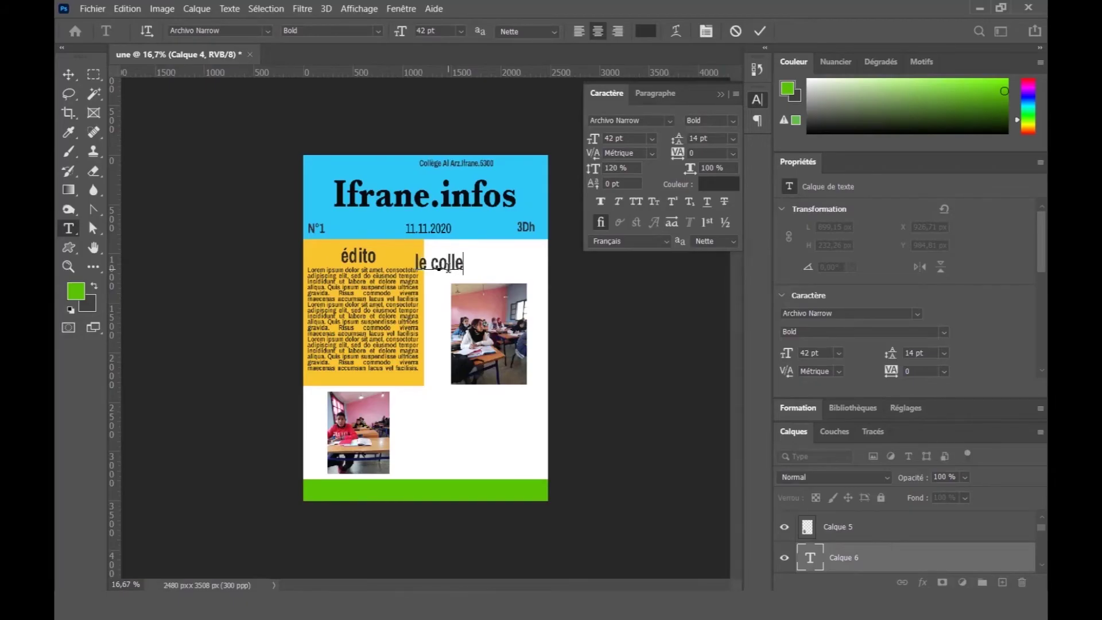
text(ge e)
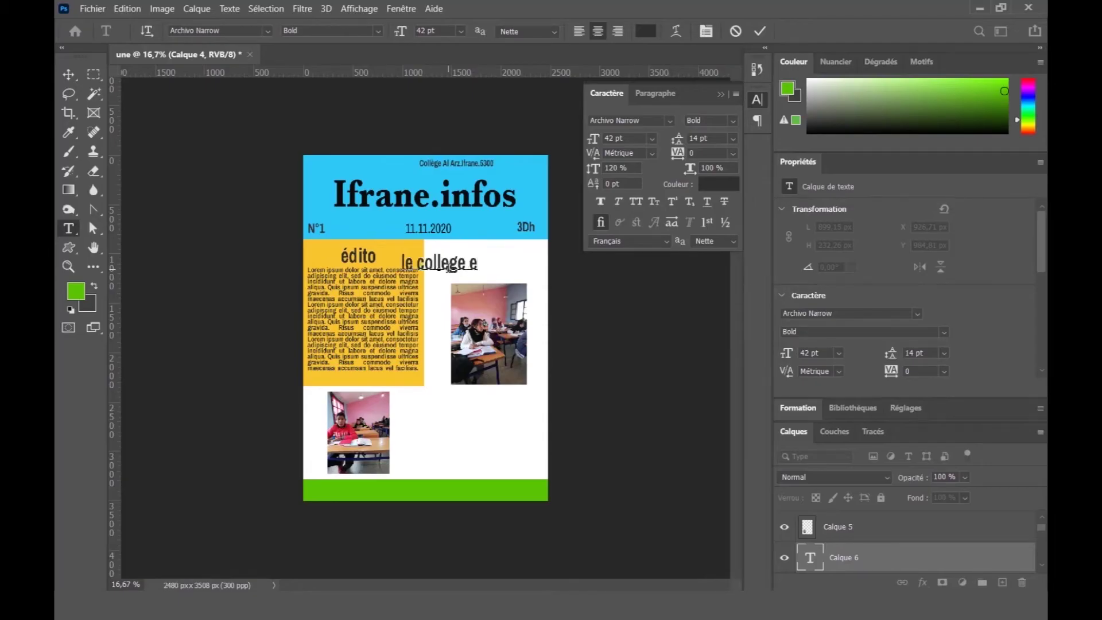
text(t C)
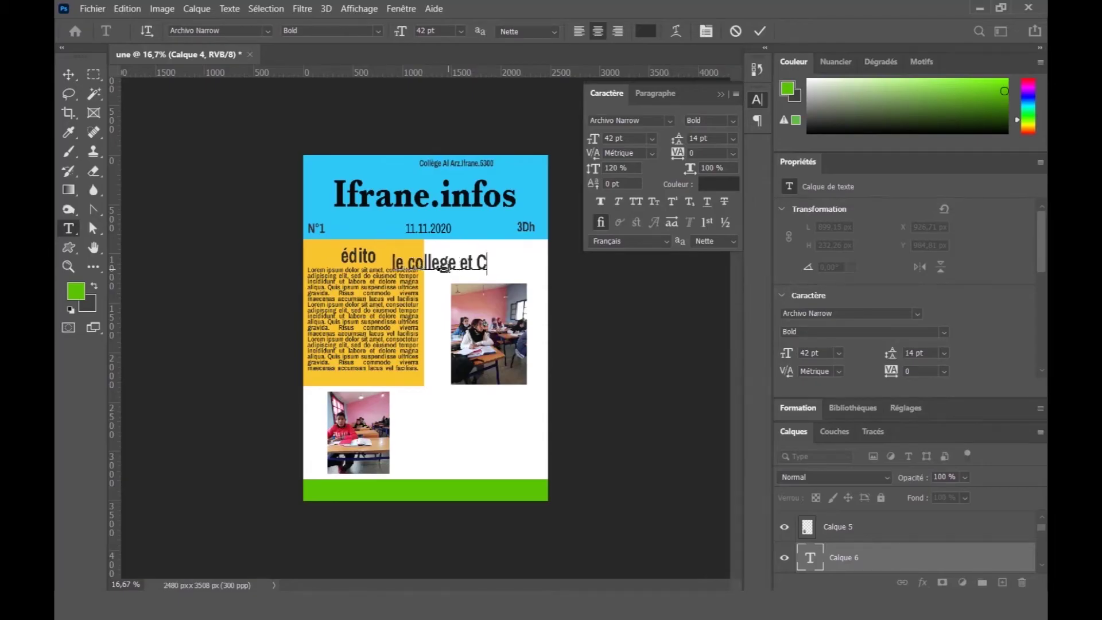
text(orona)
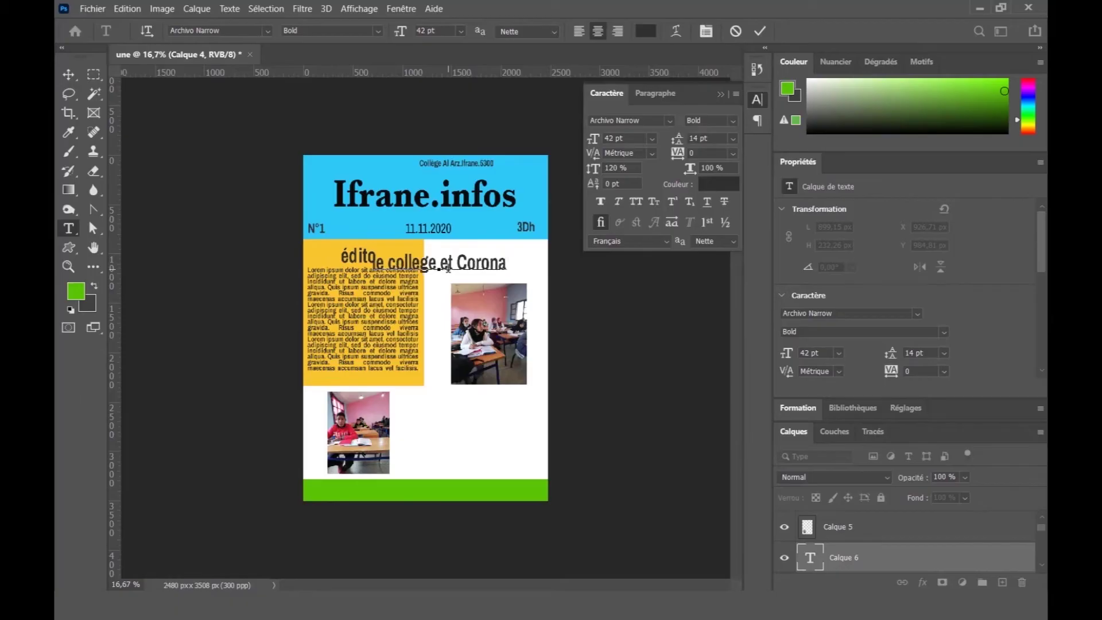
text(virus)
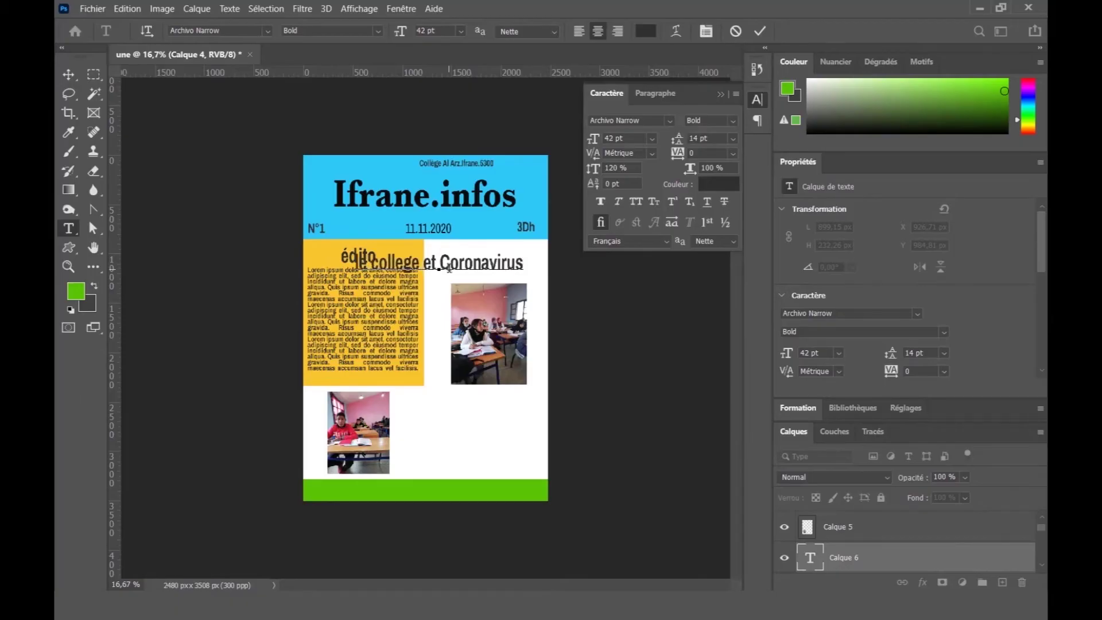
- Set the "le college et Coronavirus" heading's size to 25 pt and centre it above the photo in the white area
triple_click(435, 264)
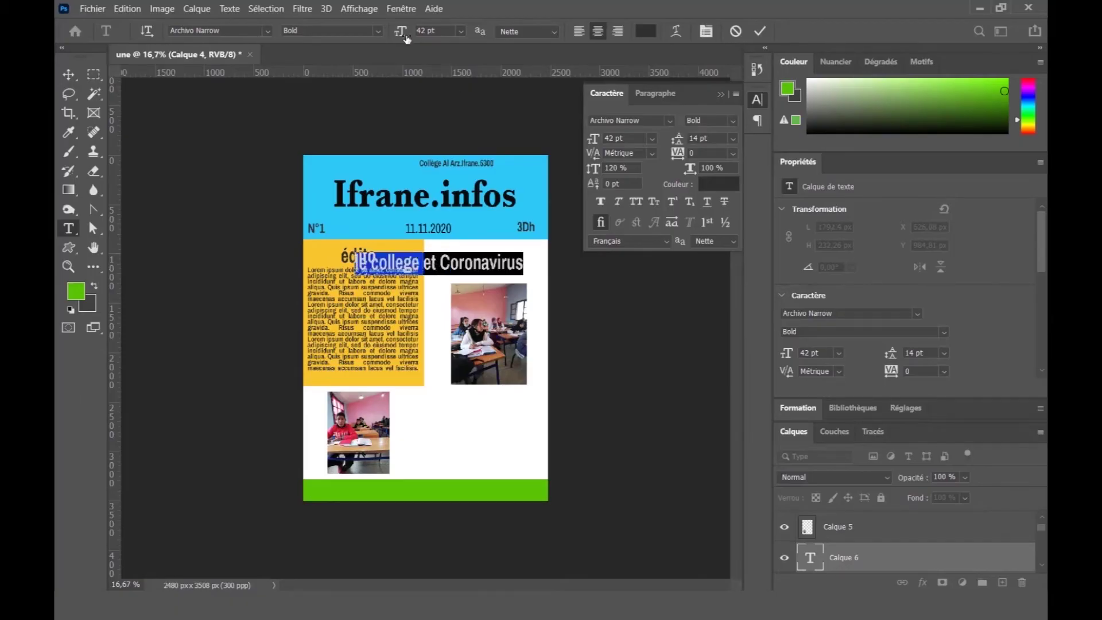
drag(404, 36, 396, 33)
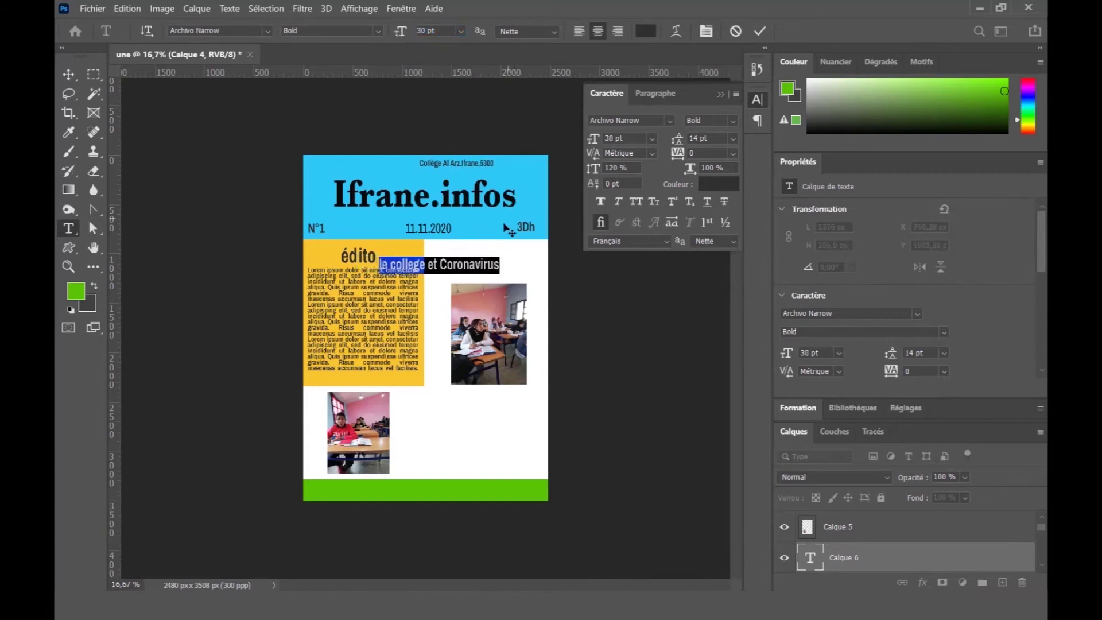
drag(481, 247, 524, 244)
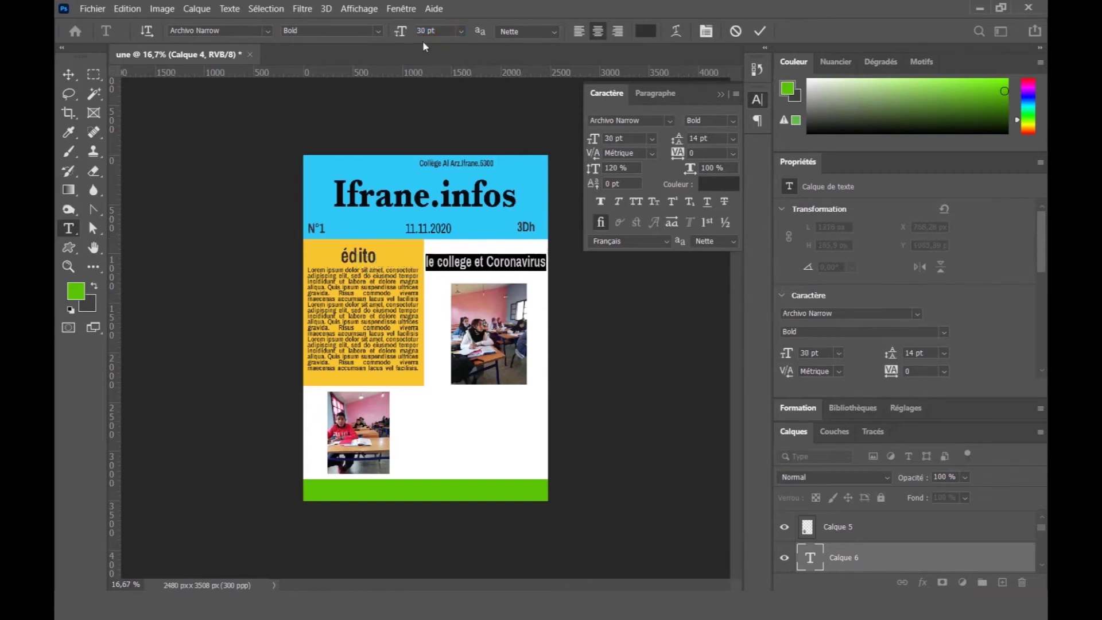
drag(400, 35, 395, 35)
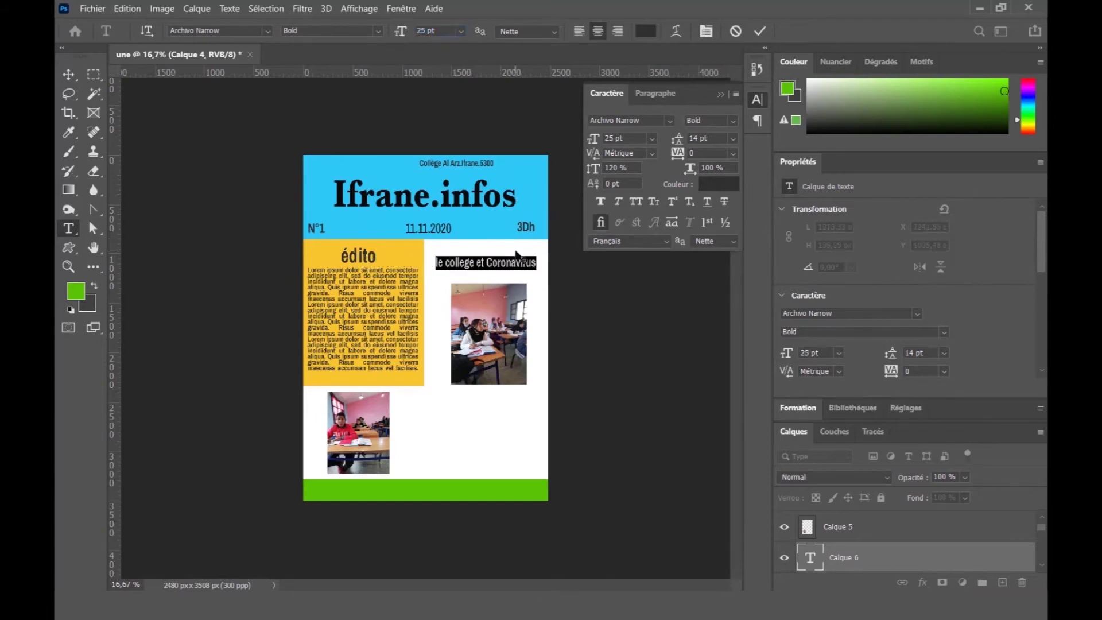
drag(500, 254, 503, 255)
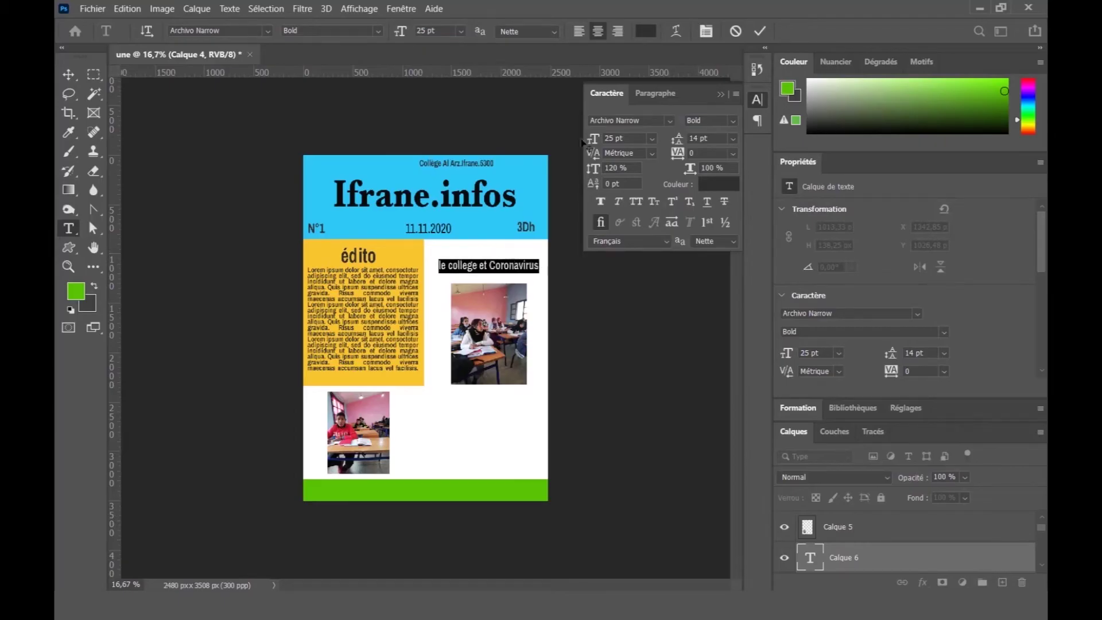
- Try to recolour the "le college et Coronavirus" heading by setting the text colour's hue to 340°
click(646, 30)
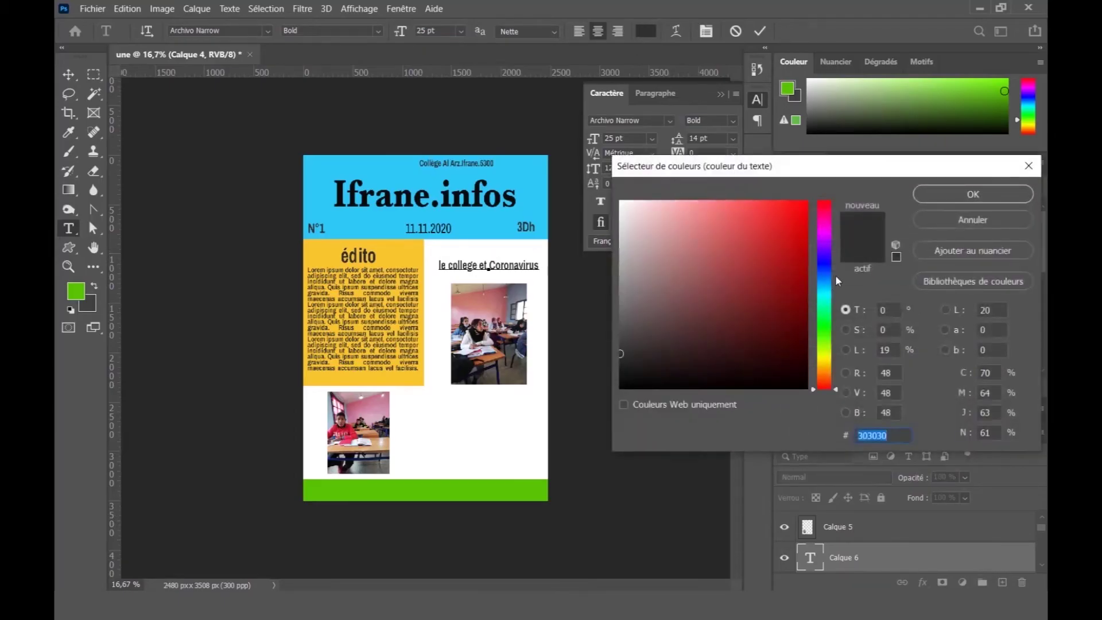
click(825, 371)
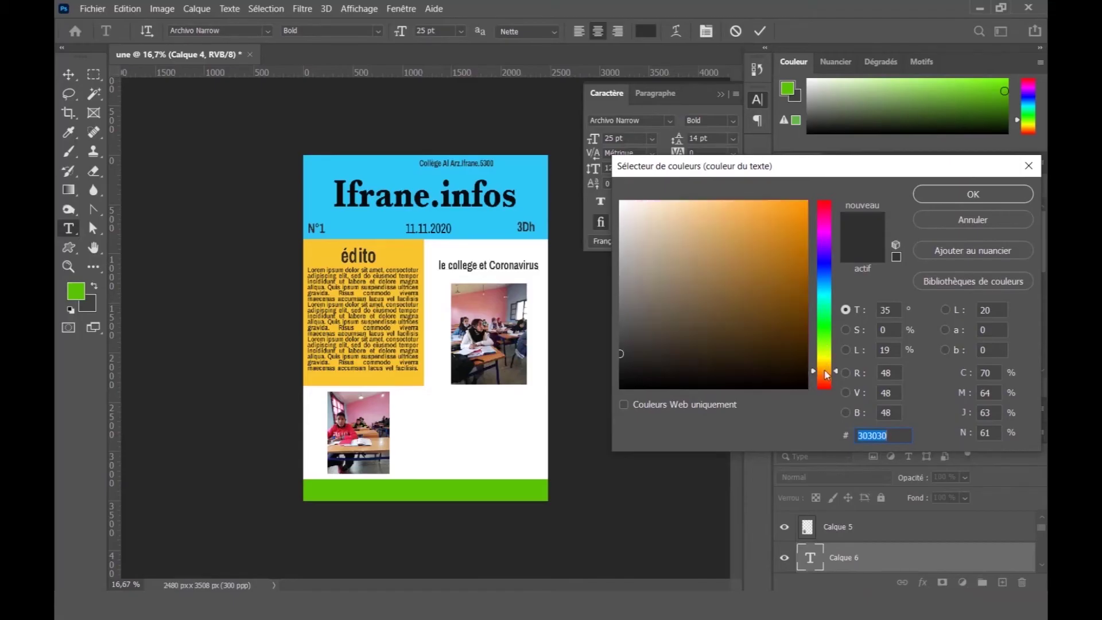
click(827, 223)
drag(827, 222, 832, 211)
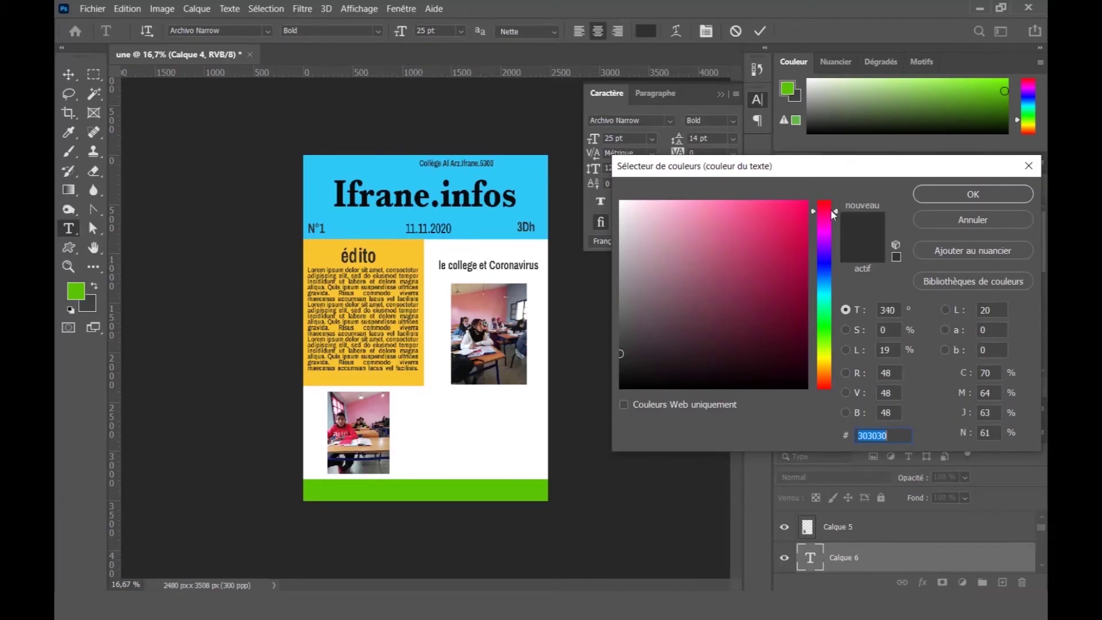
click(931, 195)
- Set the "le college et Coronavirus" heading's text colour to a slightly pinkish red and commit the text
click(646, 31)
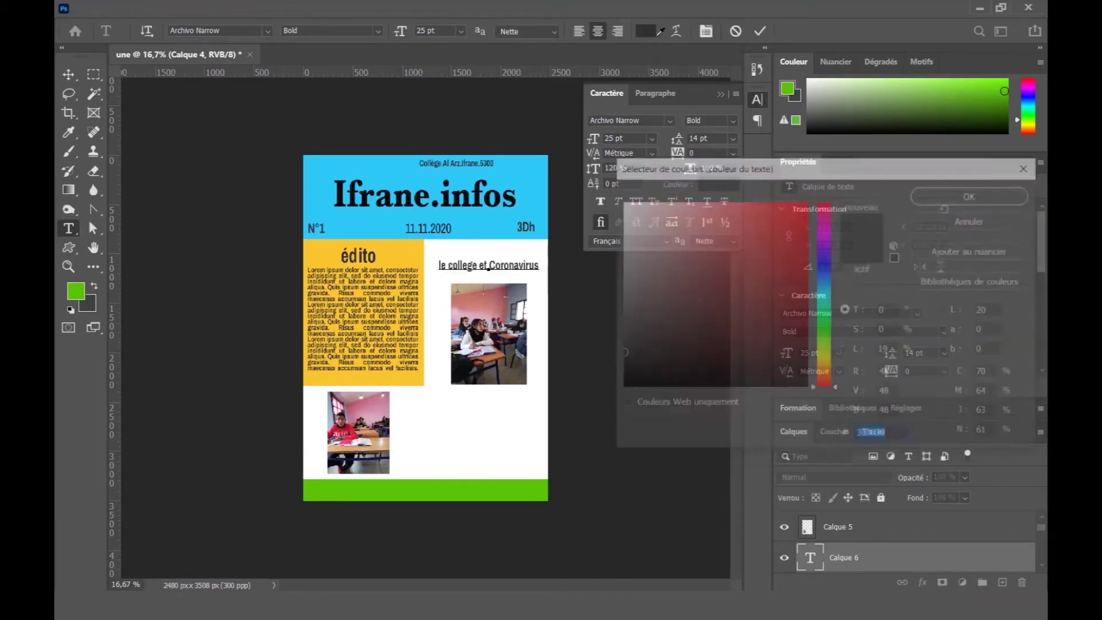
click(776, 232)
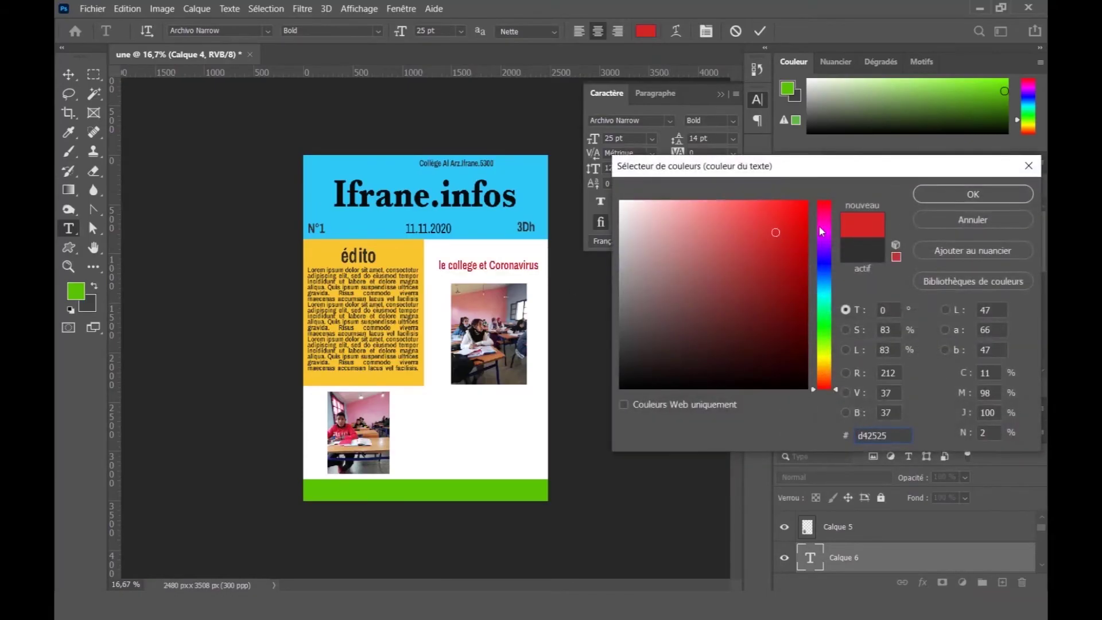
drag(820, 228, 828, 207)
click(948, 203)
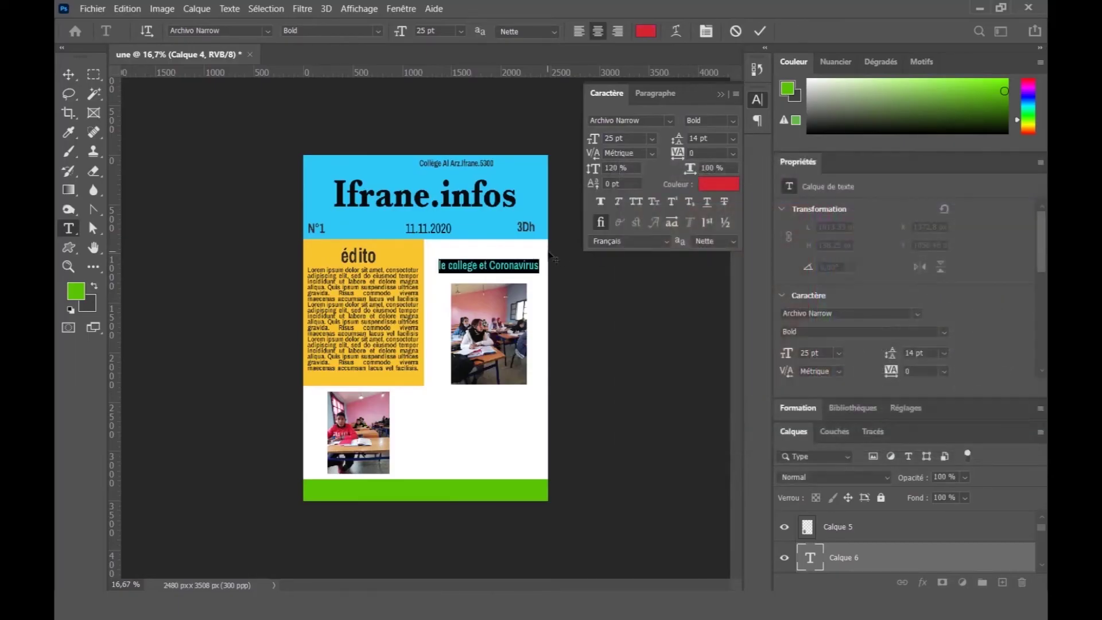
click(760, 31)
- Duplicate the Lorem ipsum body text of the "édito" block into the white area below the upper photo
key(v)
click(364, 319)
drag(364, 318, 472, 423)
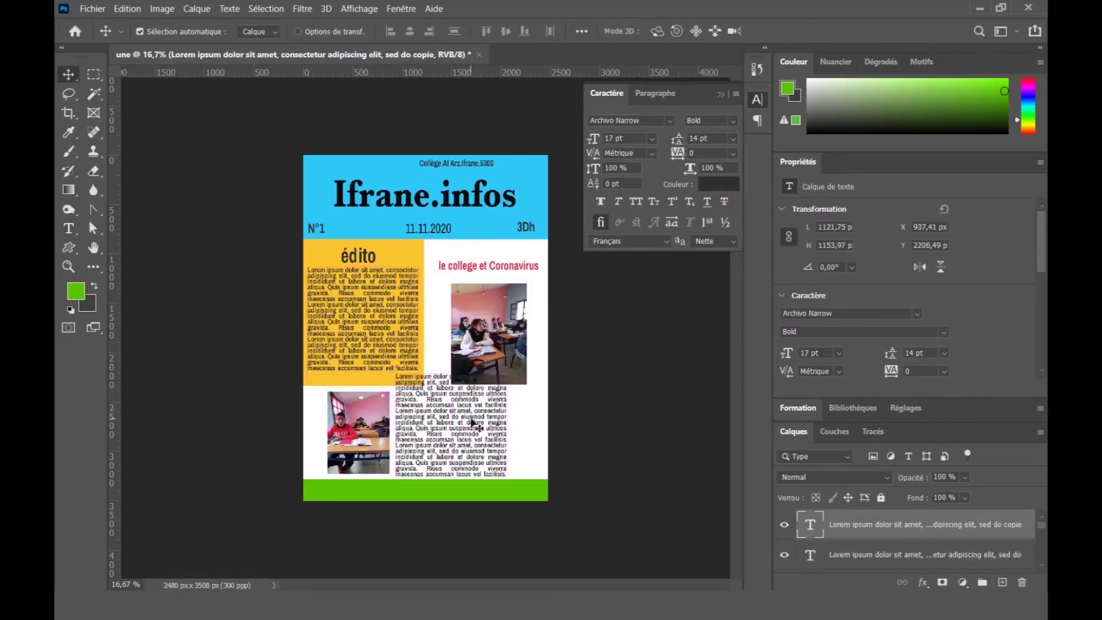
- Shrink the copied Lorem ipsum text to 9.8 pt beside the lower photo and duplicate it as a second column
key(ctrl)
key(ctrl+t)
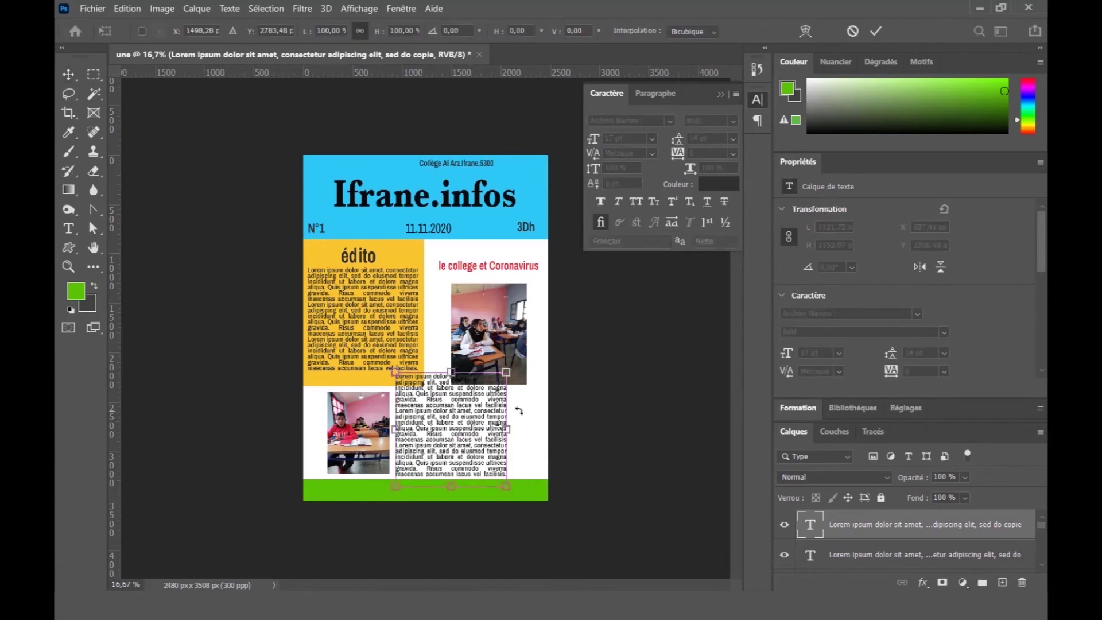
drag(506, 372, 485, 394)
drag(485, 443, 441, 442)
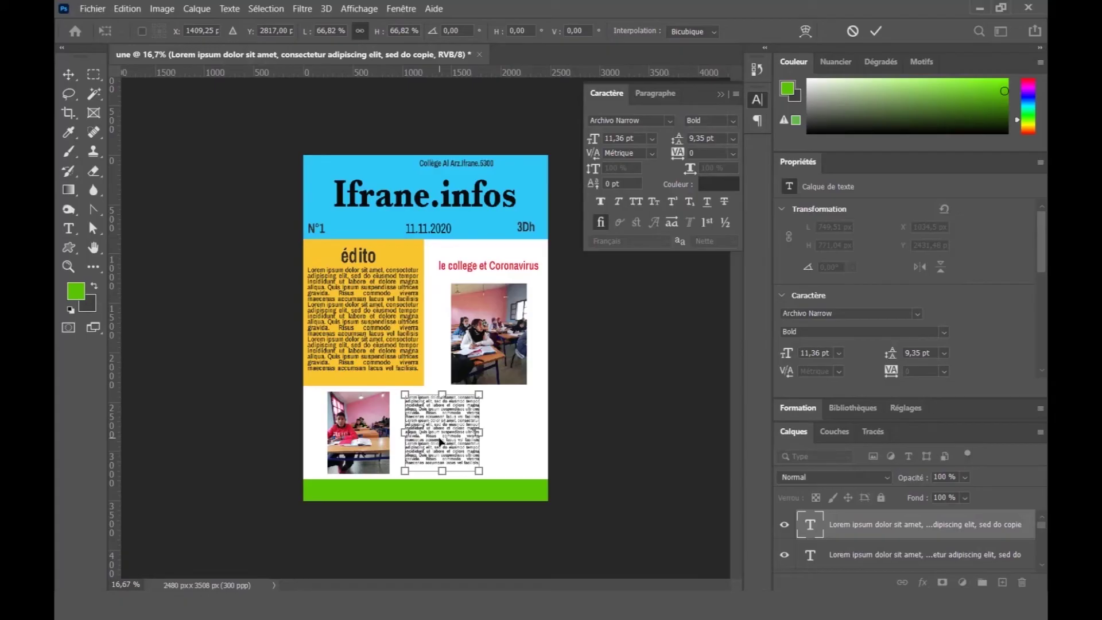
drag(479, 395, 503, 441)
key(Return)
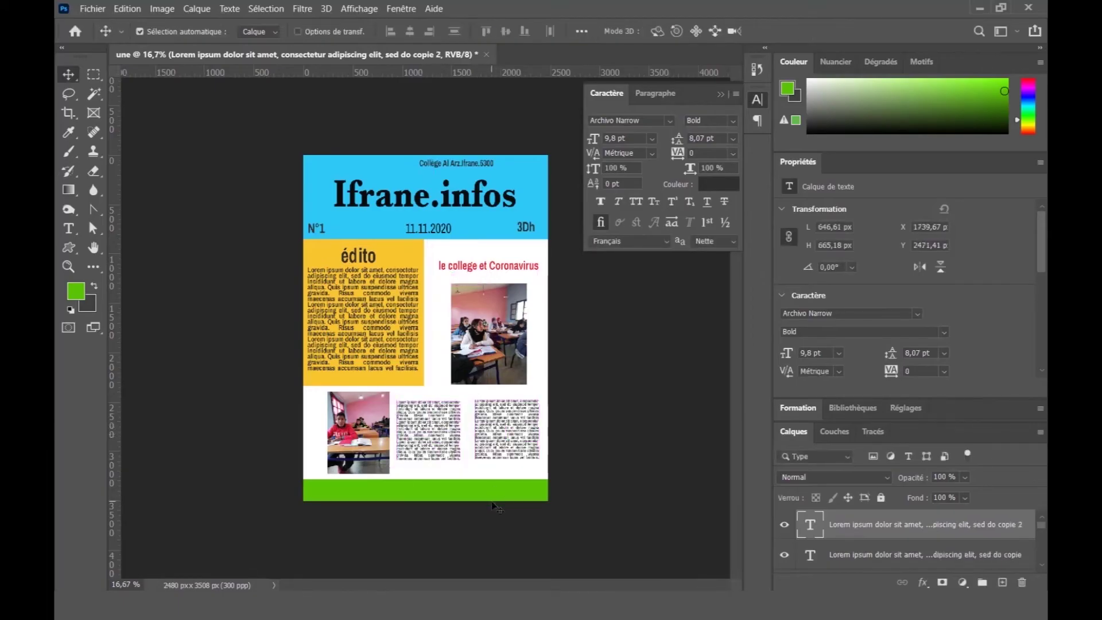
- Scale the text column nearest the lower photo down to 9.61 pt and shift it slightly right and down
click(420, 432)
key(ctrl+t)
drag(419, 432, 444, 438)
key(Return)
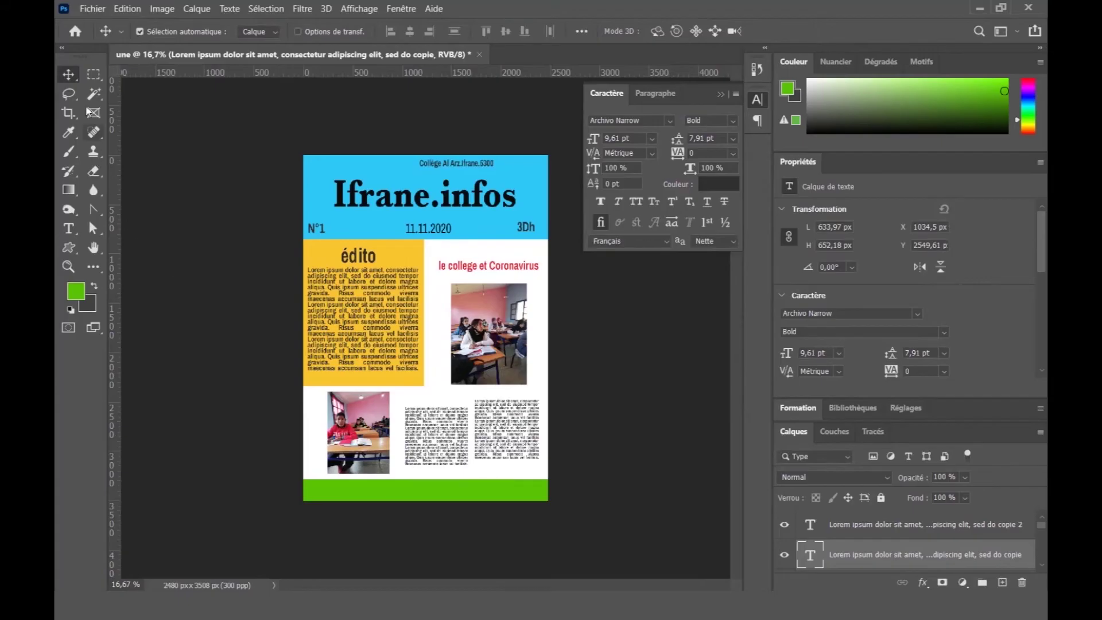
- Add the 17 pt heading "Titre" above the text column beside the lower photo
click(69, 228)
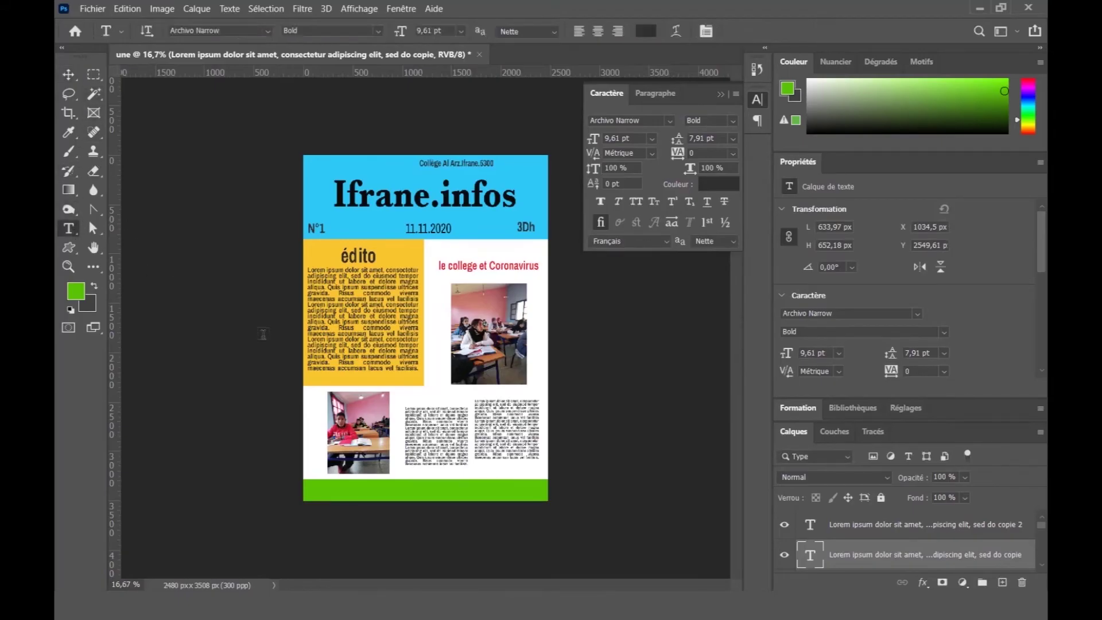
click(416, 397)
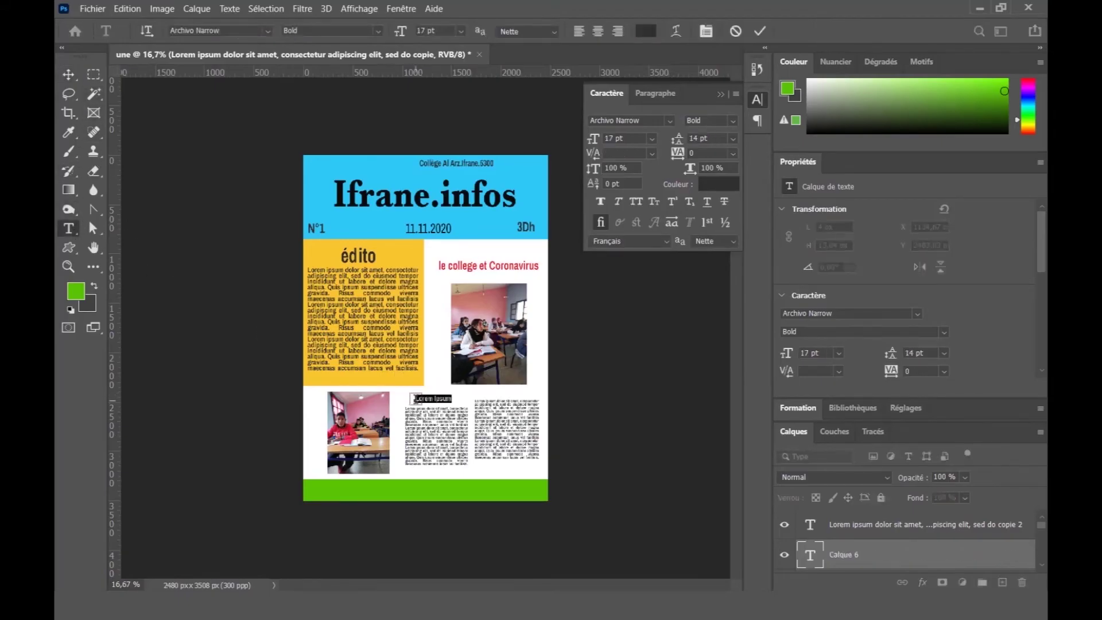
key(BackSpace)
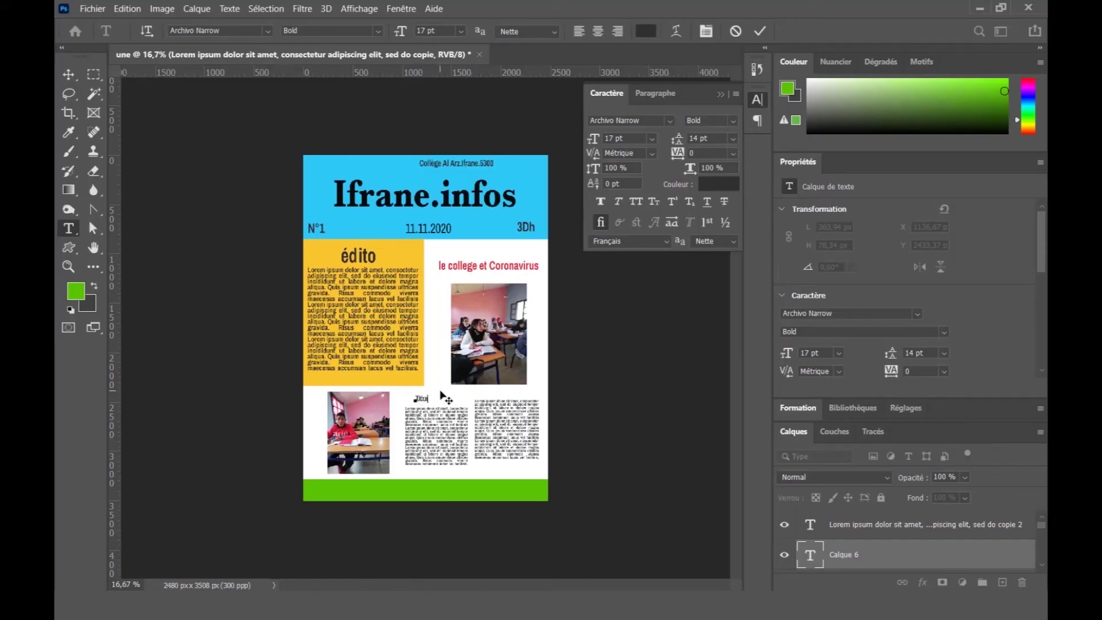
click(760, 33)
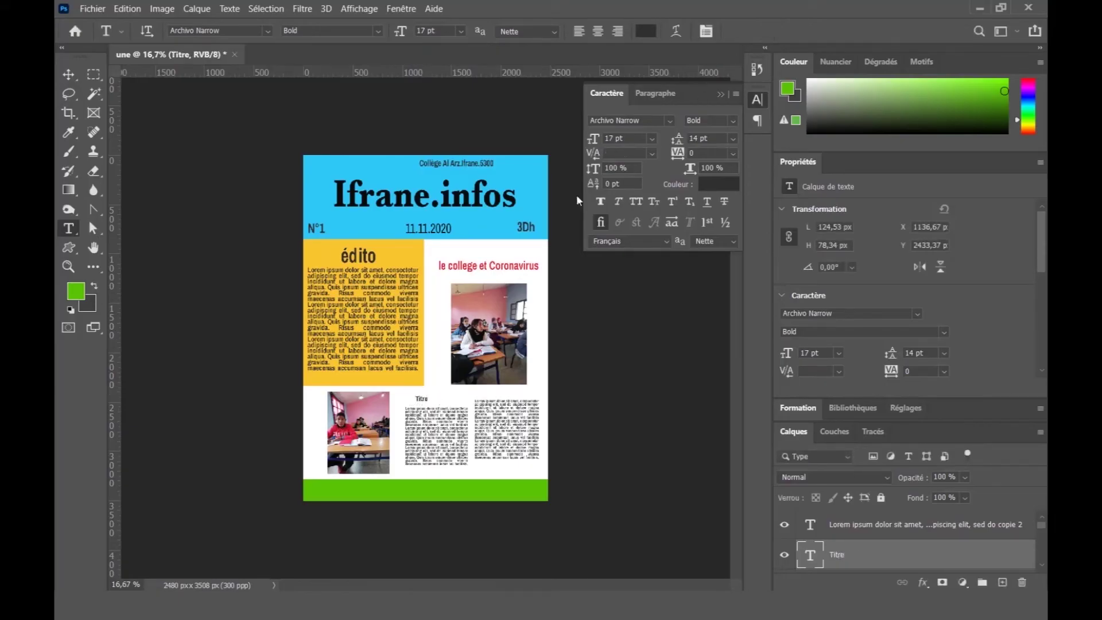
- Add the text "Sport" at 43 pt at the left end of the green band
click(333, 492)
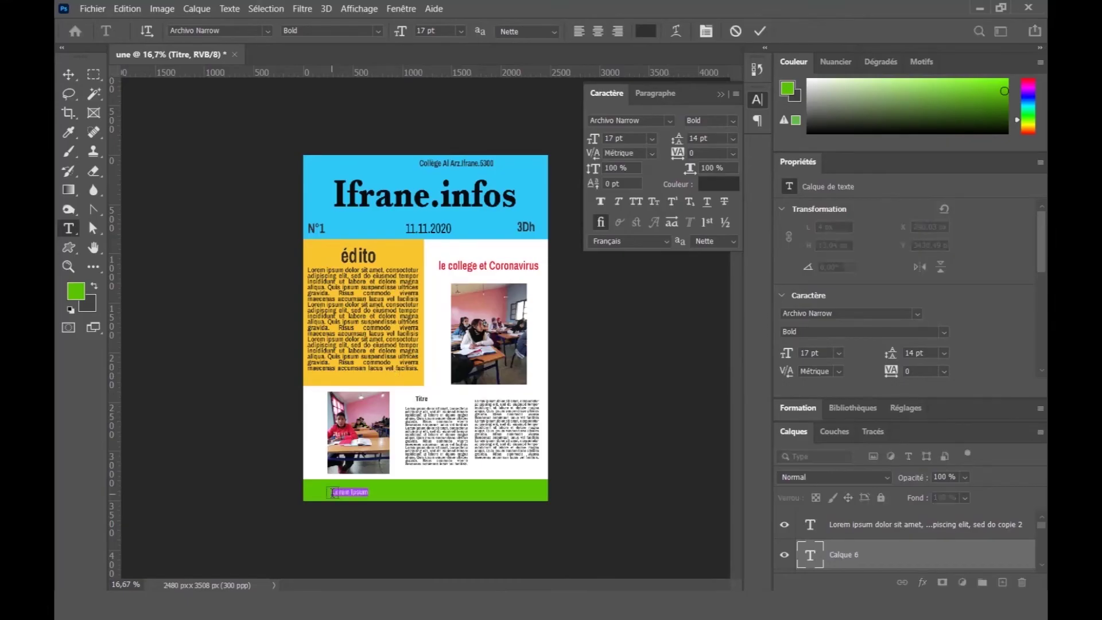
text(Sport)
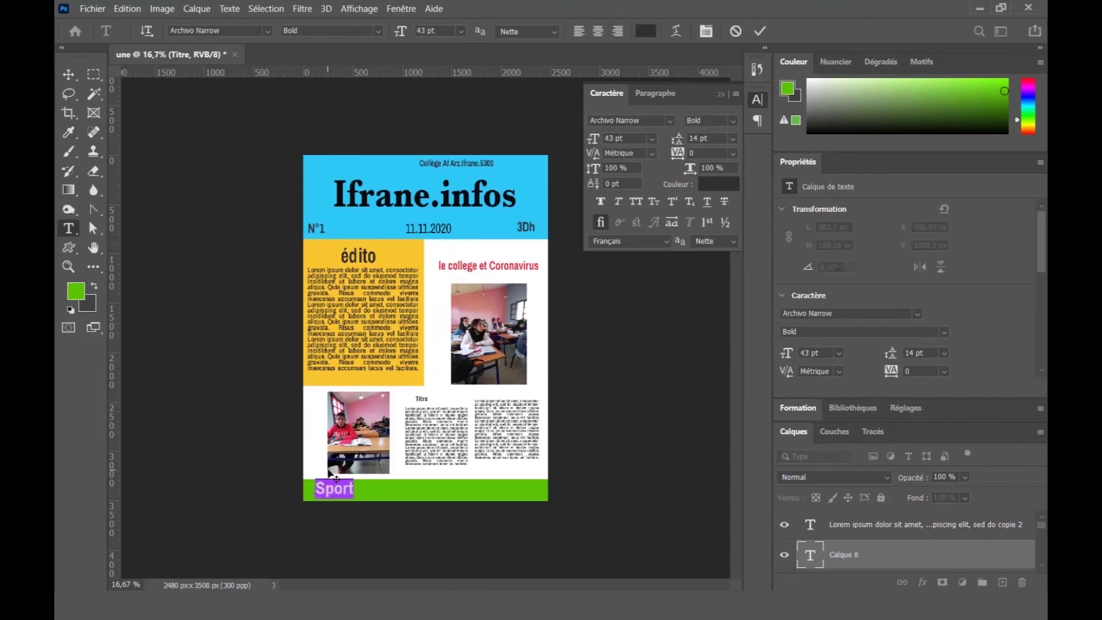
click(337, 478)
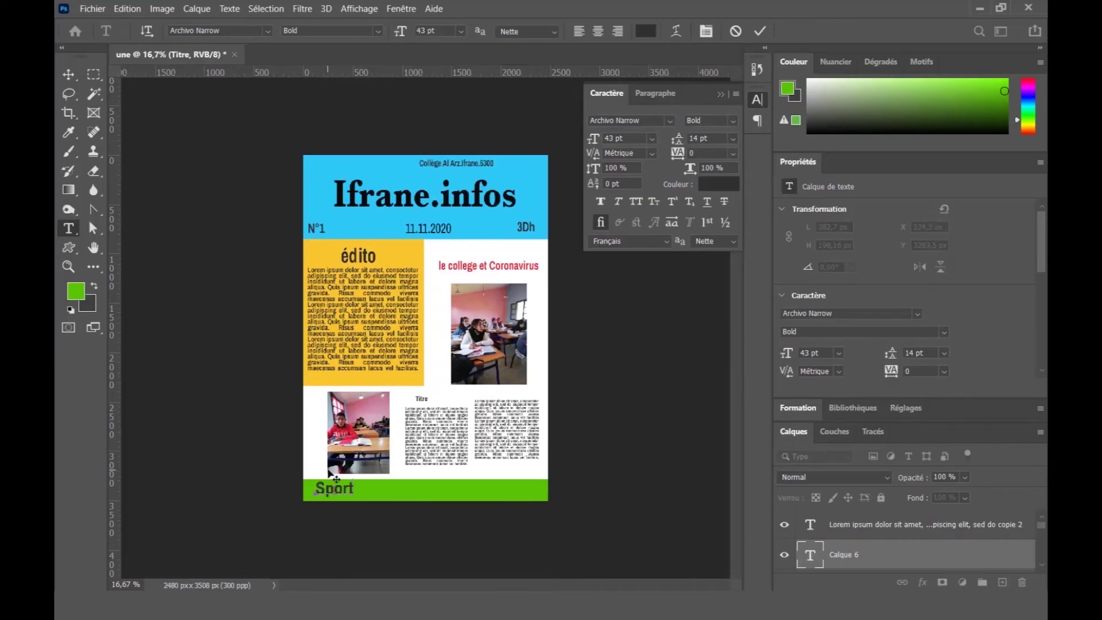
drag(330, 472, 332, 475)
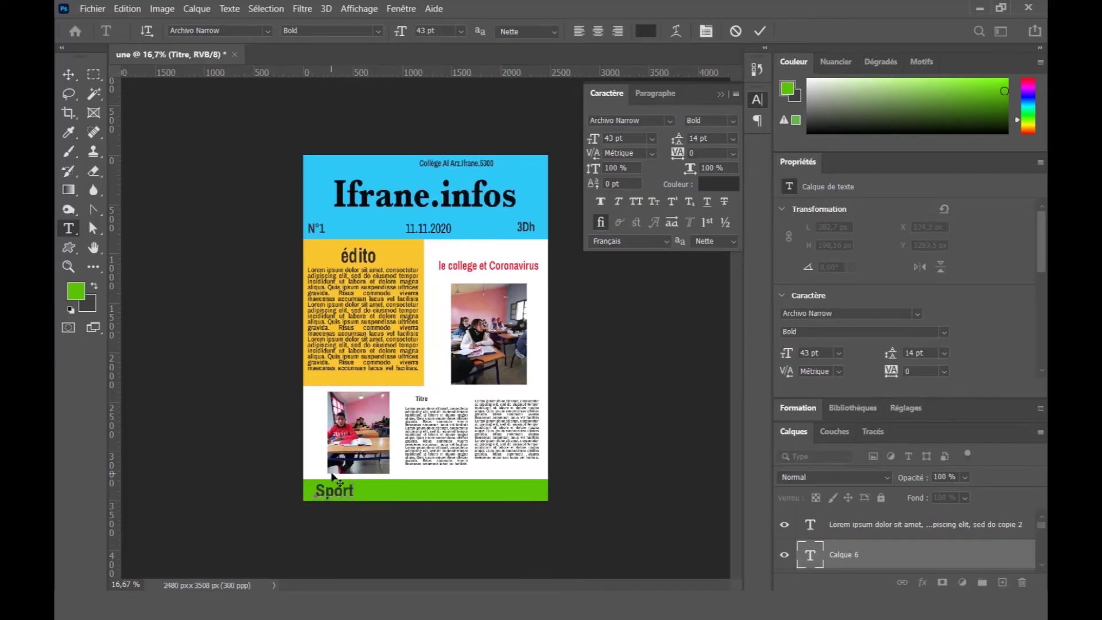
click(759, 32)
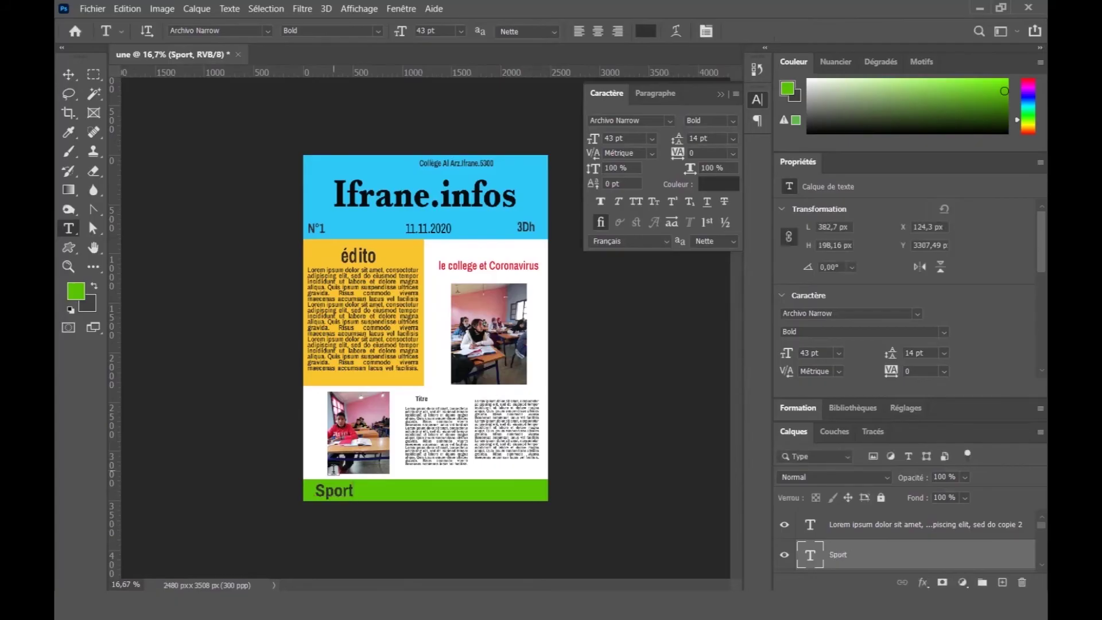
- Duplicate "Sport" to the middle of the green band and replace the copy's text with "santé"
click(78, 74)
key(alt)
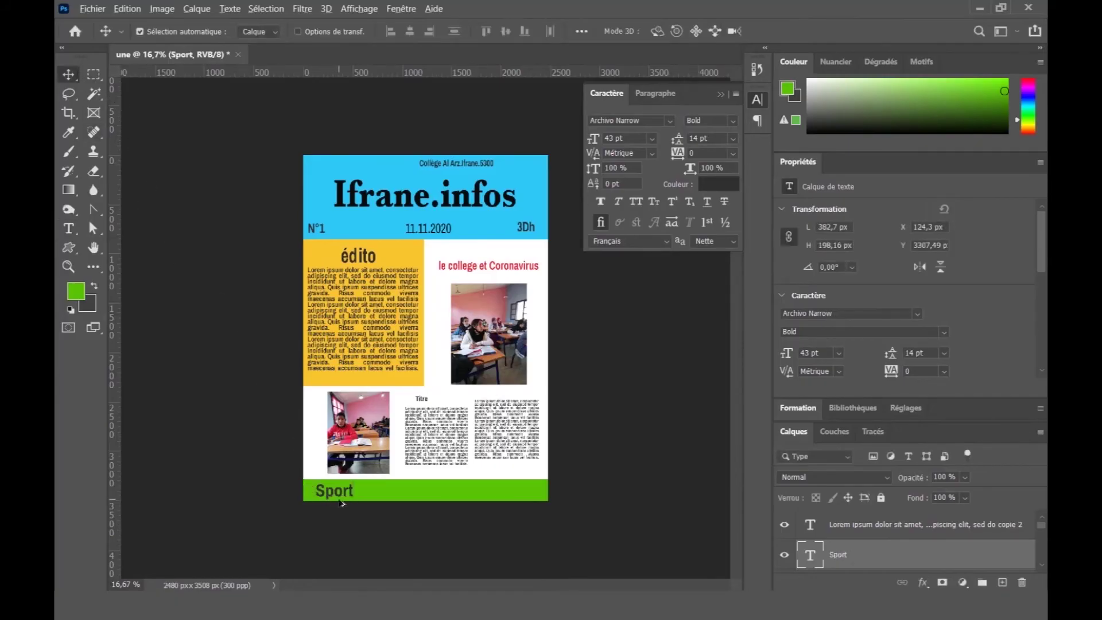
drag(342, 498, 420, 498)
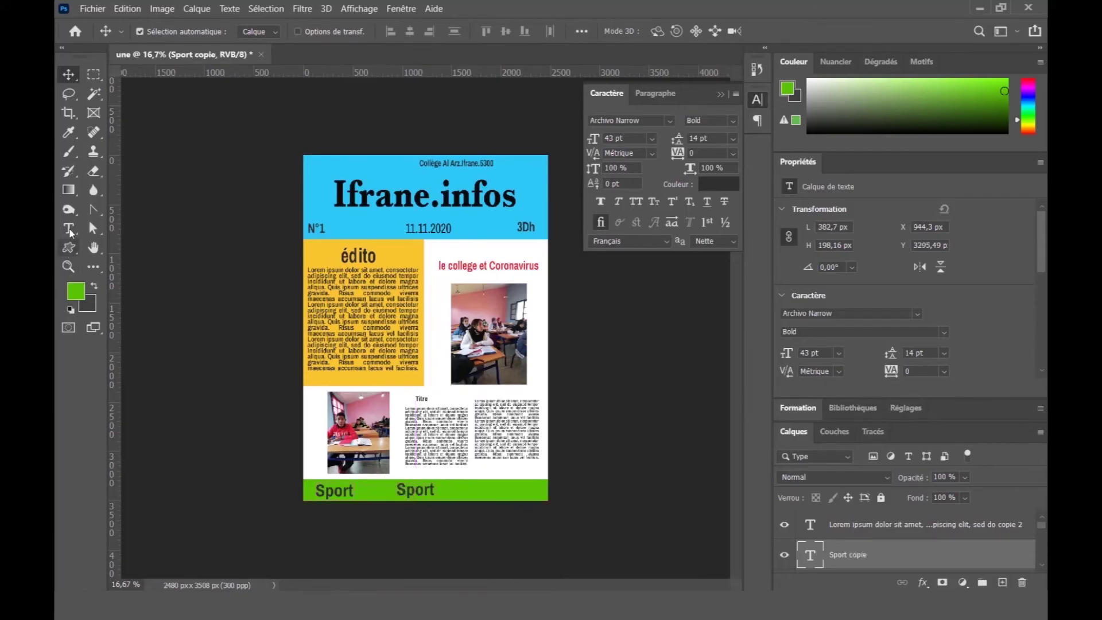
click(68, 228)
double_click(417, 491)
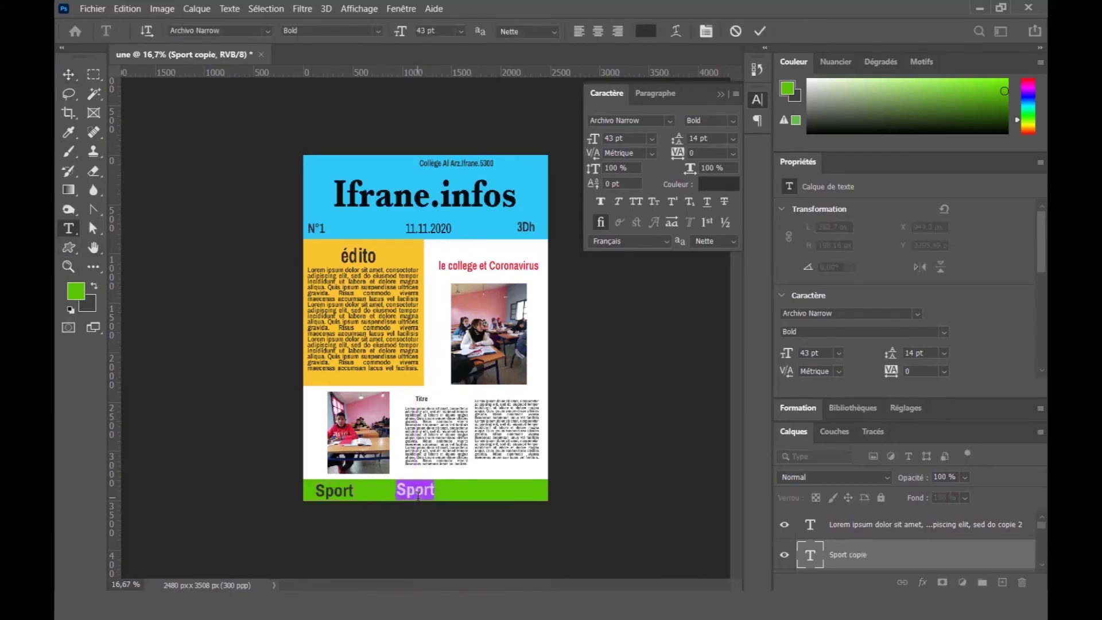
text(santé)
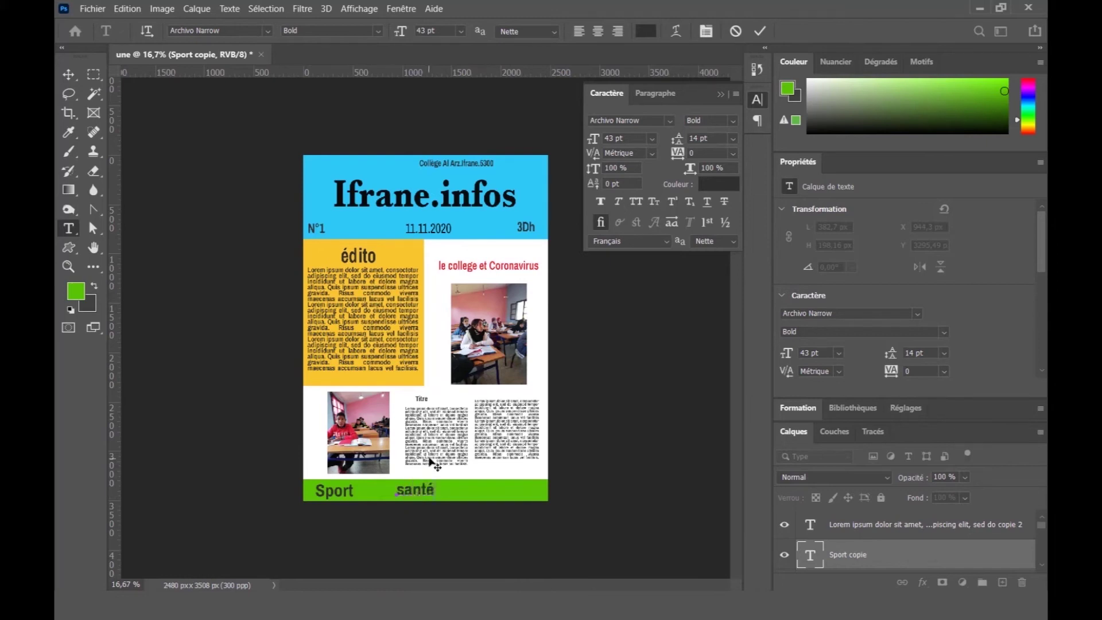
drag(433, 464, 438, 461)
click(760, 30)
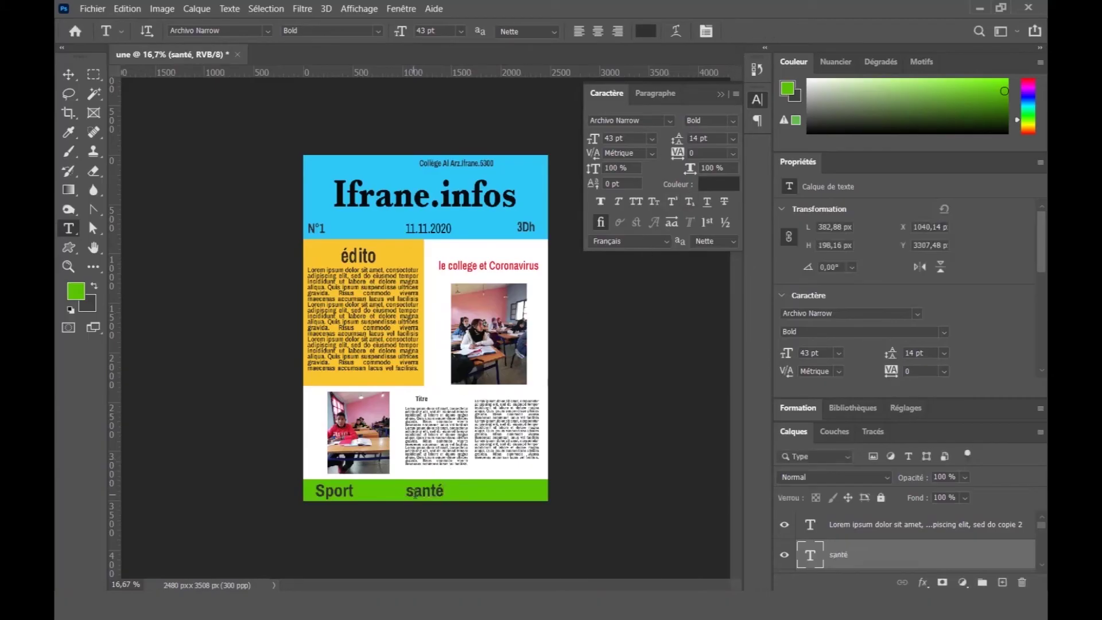
- Capitalise the first letter of the middle label on the green band so it reads "Santé"
drag(415, 494, 401, 488)
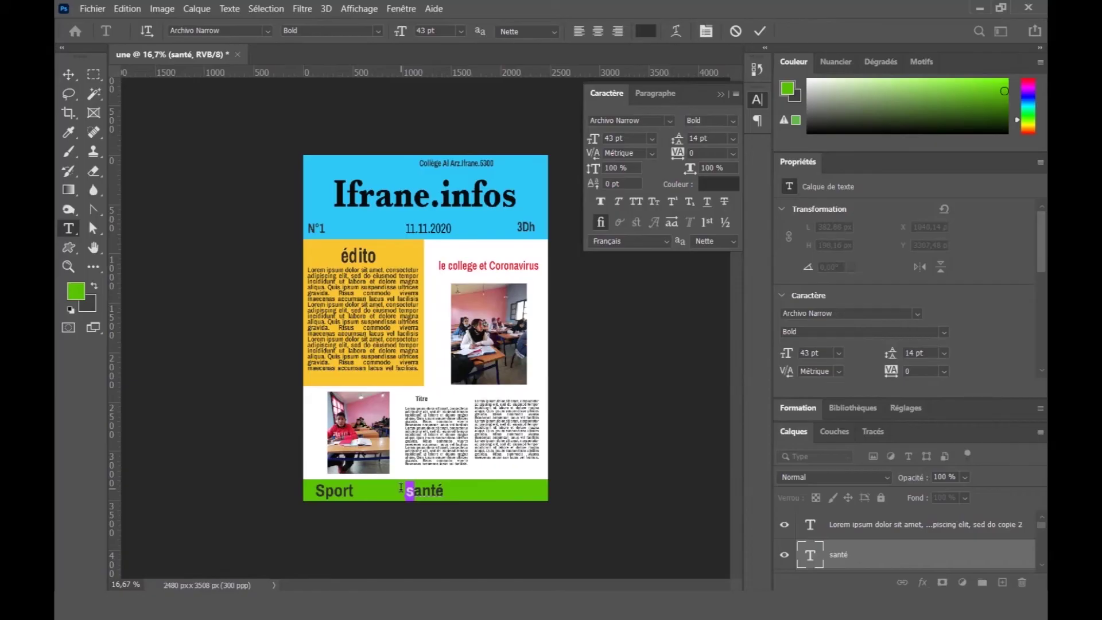
text(S)
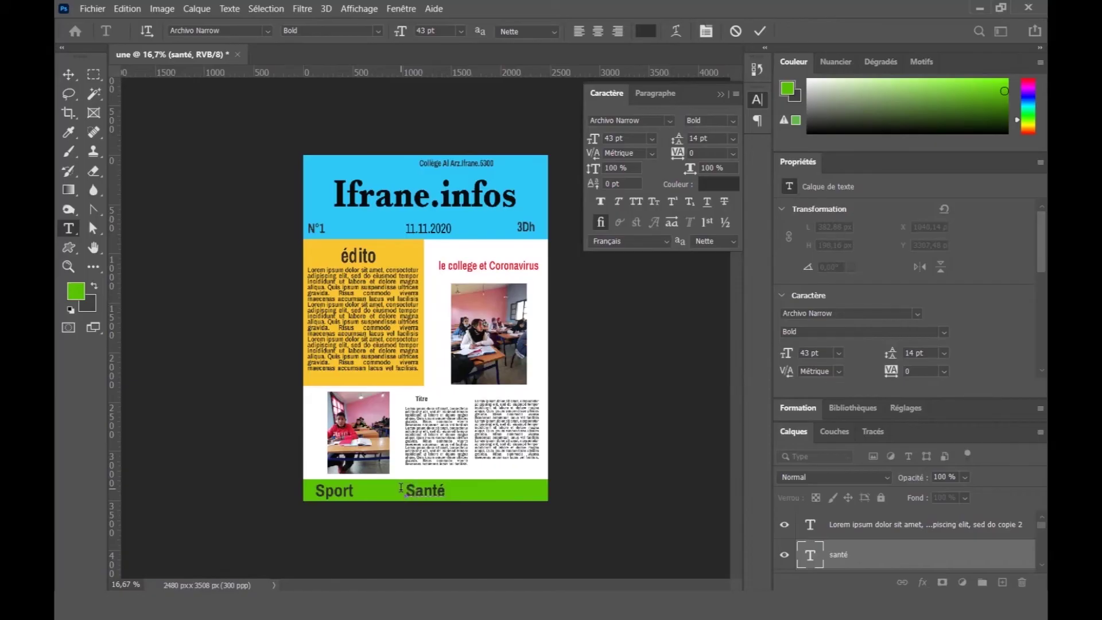
click(760, 31)
- Add the 43 pt label "Culture" at the right end of the green band and collapse the character settings
click(488, 495)
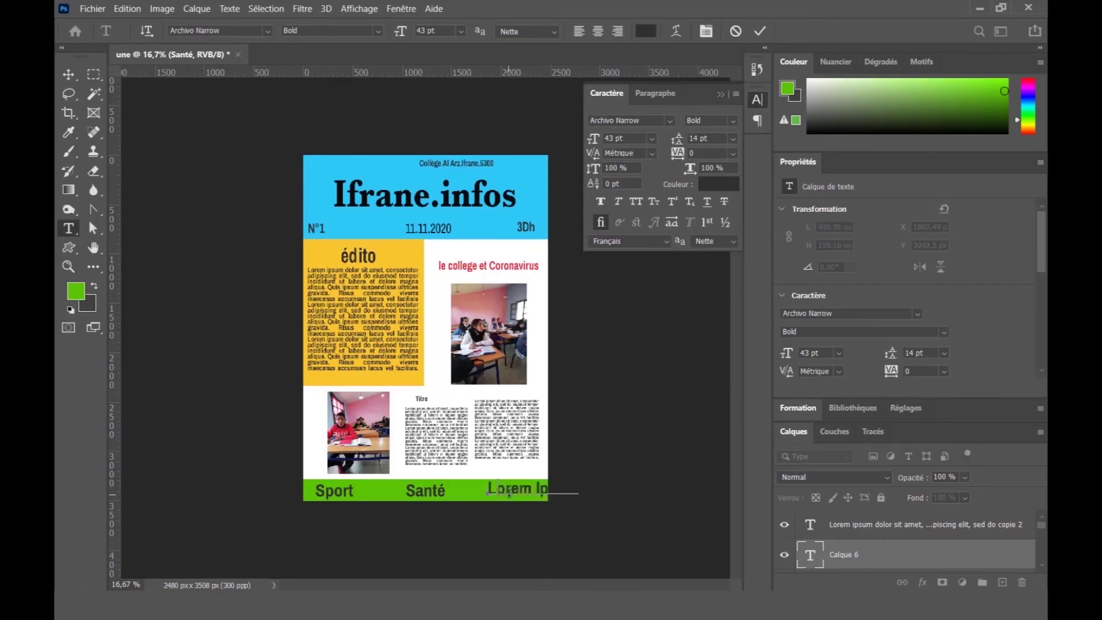
text(Culture)
drag(513, 463, 515, 467)
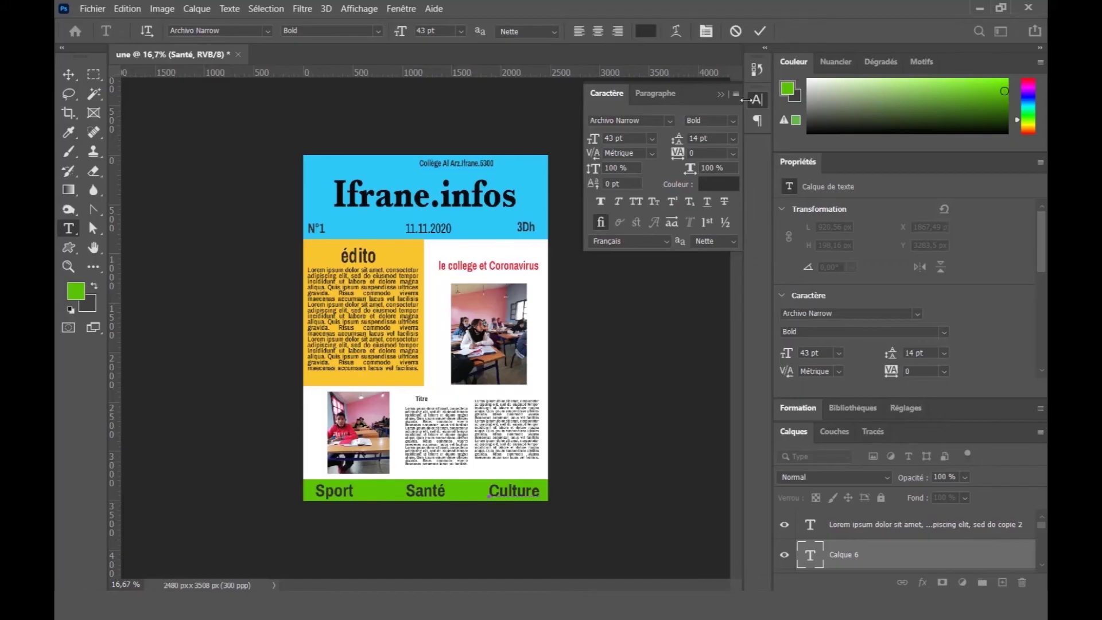
click(761, 30)
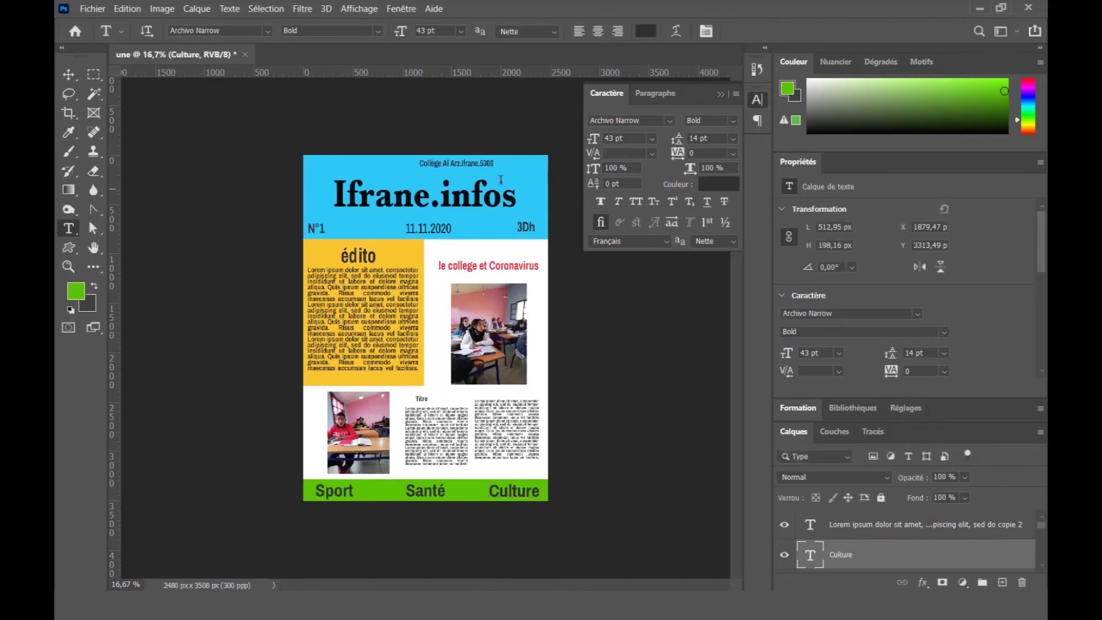
click(720, 93)
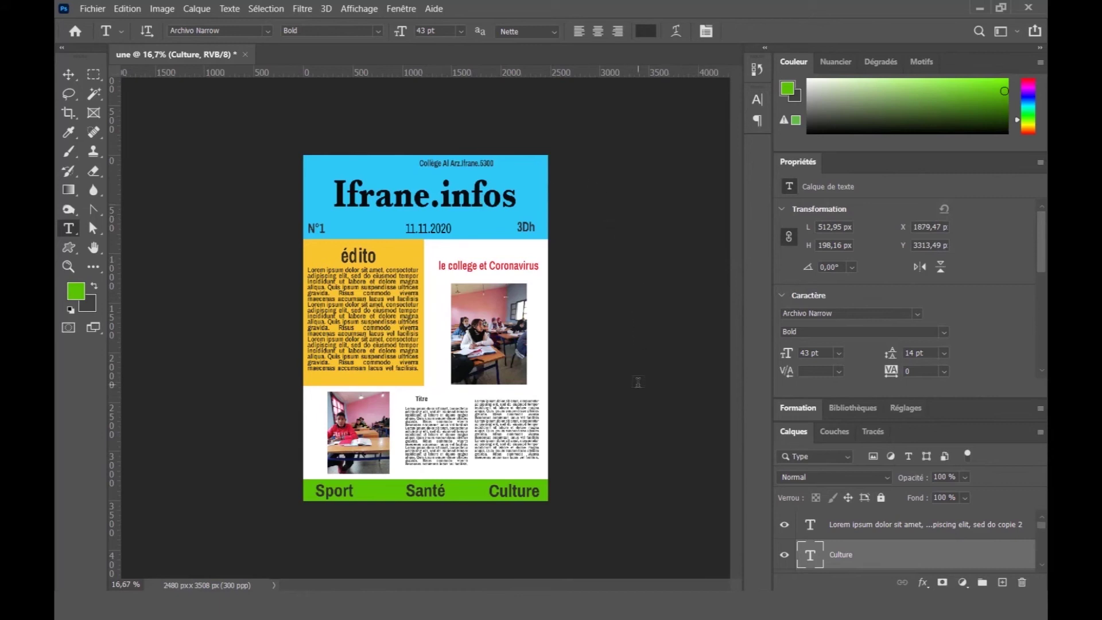
- Add a colour overlay effect to the layer of the blue masthead band (Calque 1)
click(68, 266)
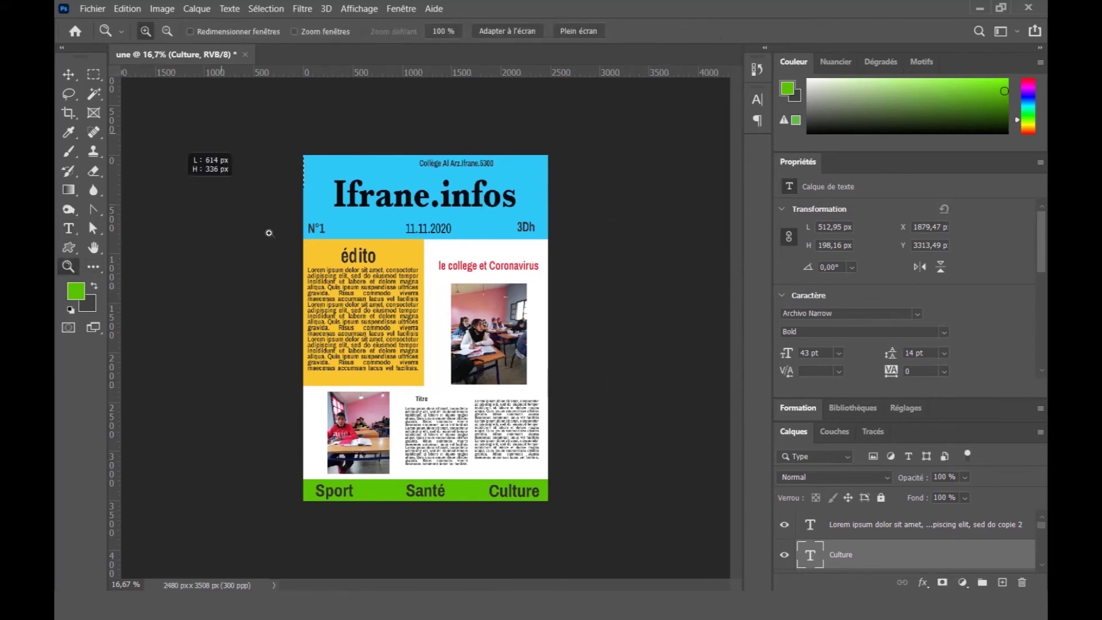
drag(269, 233, 567, 515)
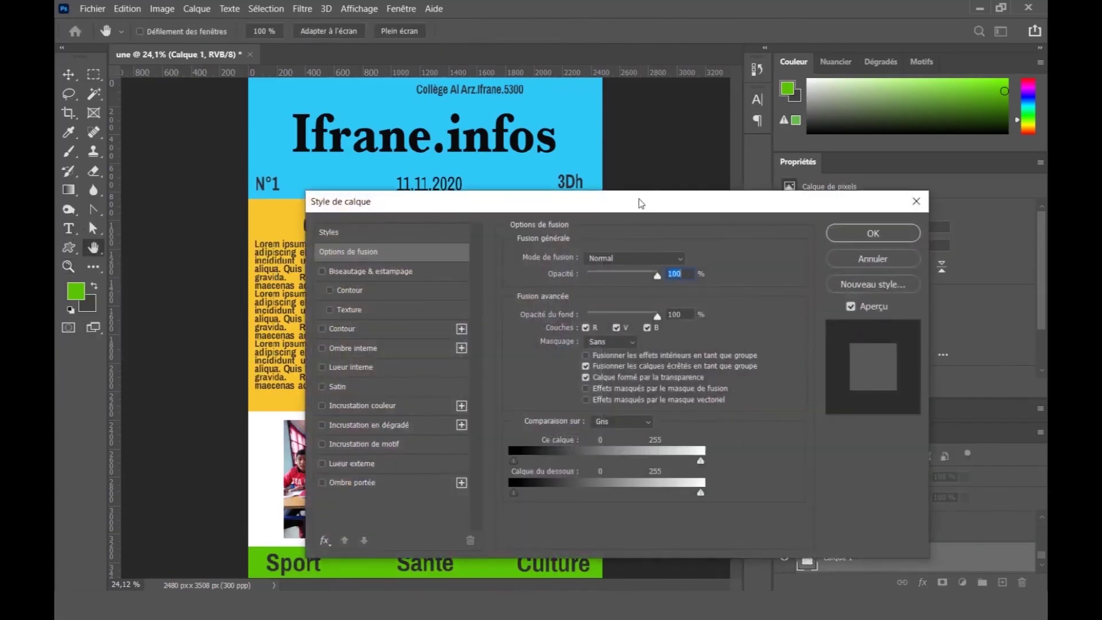
drag(641, 204, 509, 170)
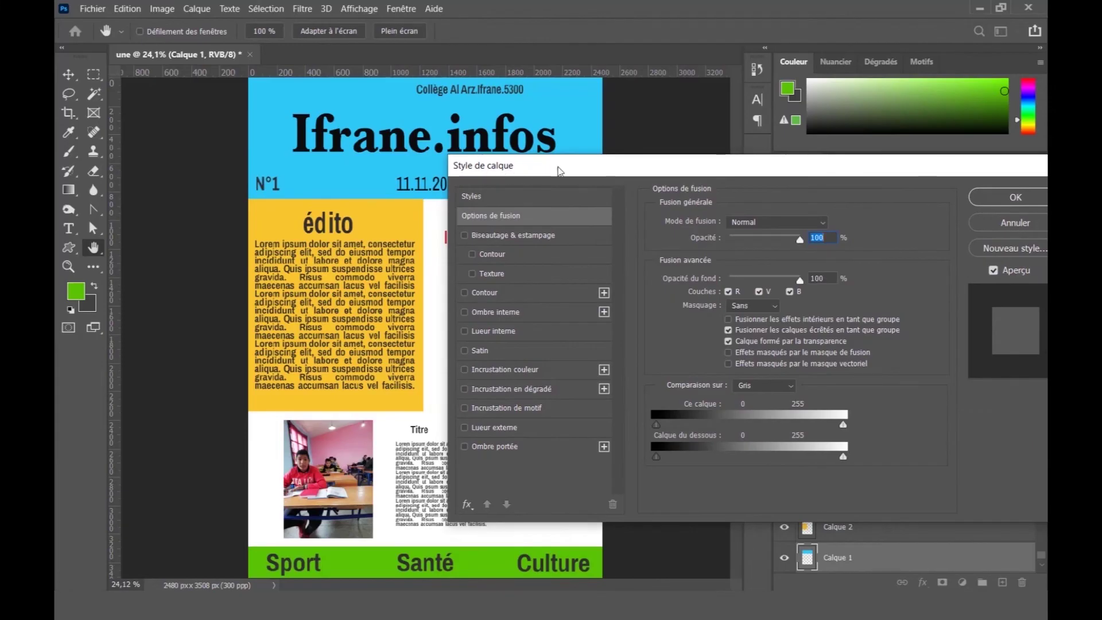
drag(560, 170, 717, 144)
click(673, 343)
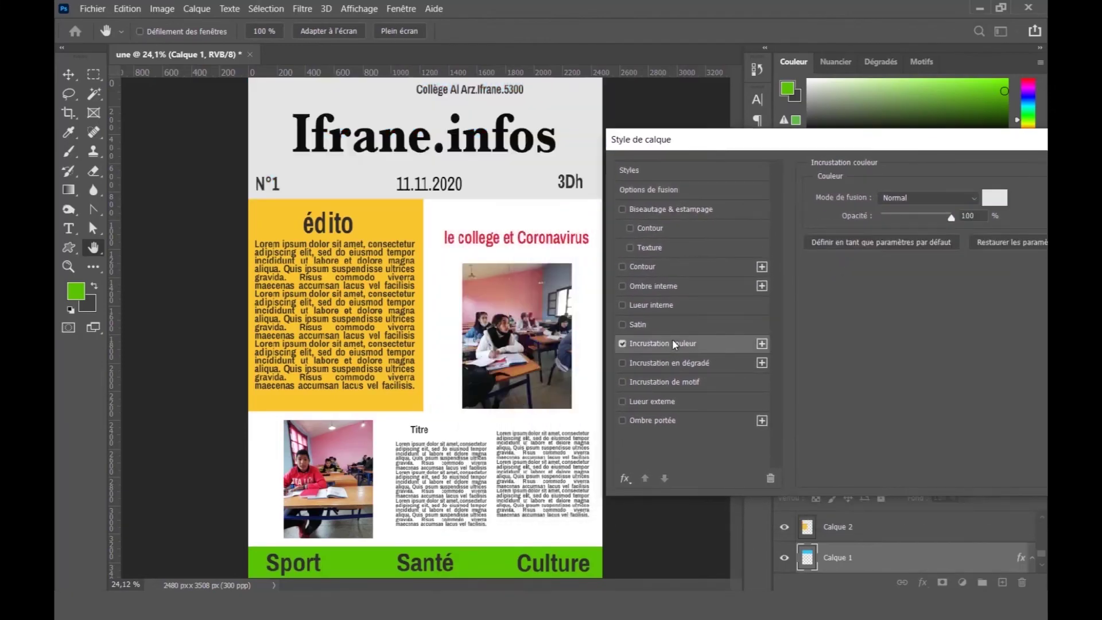
- Set the masthead band's overlay colour to yellow-green #cce907 and apply the layer style
click(993, 198)
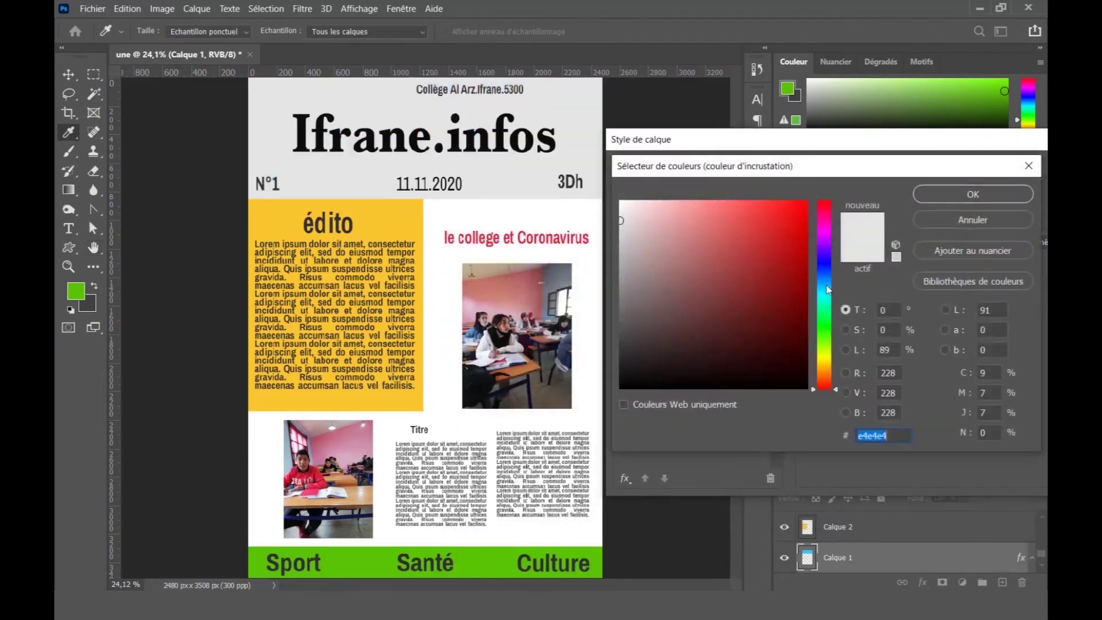
click(788, 260)
drag(826, 317, 829, 380)
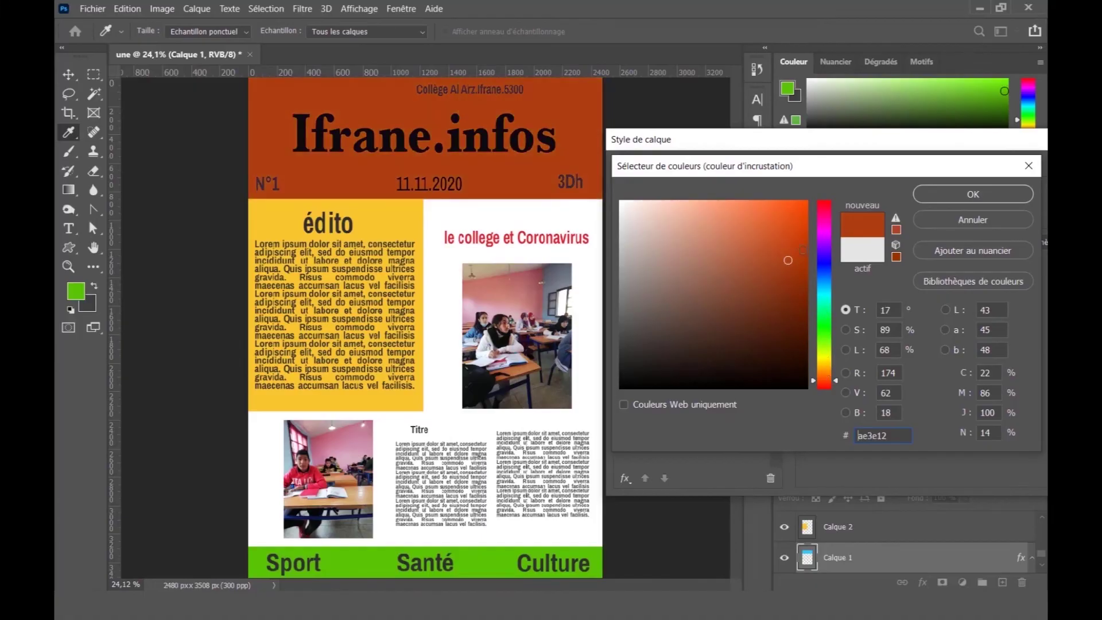
click(802, 217)
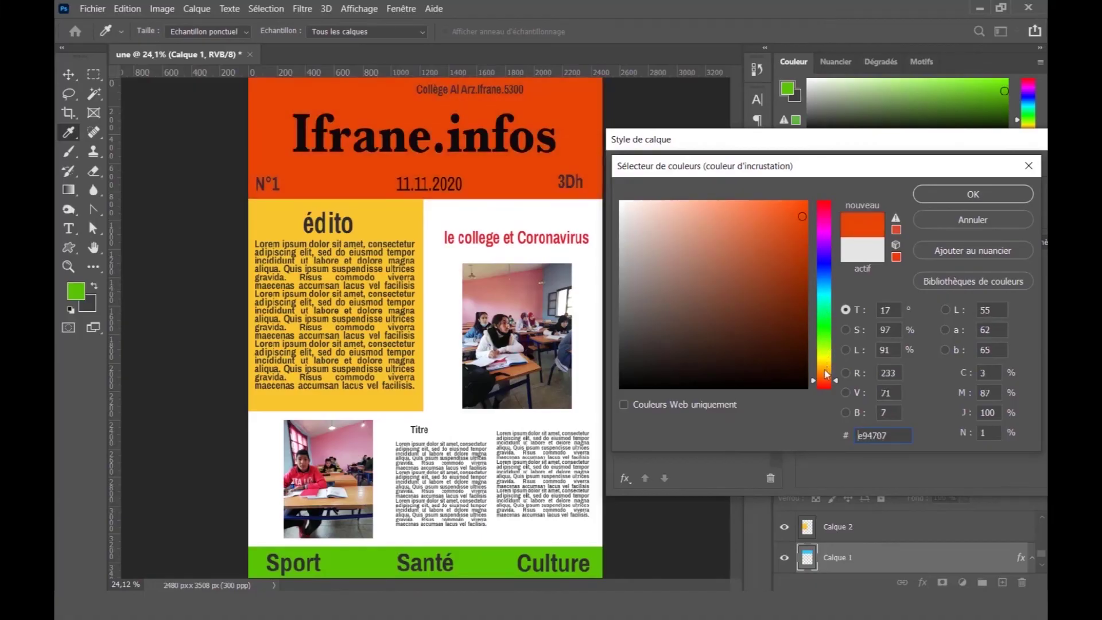
drag(827, 374, 827, 357)
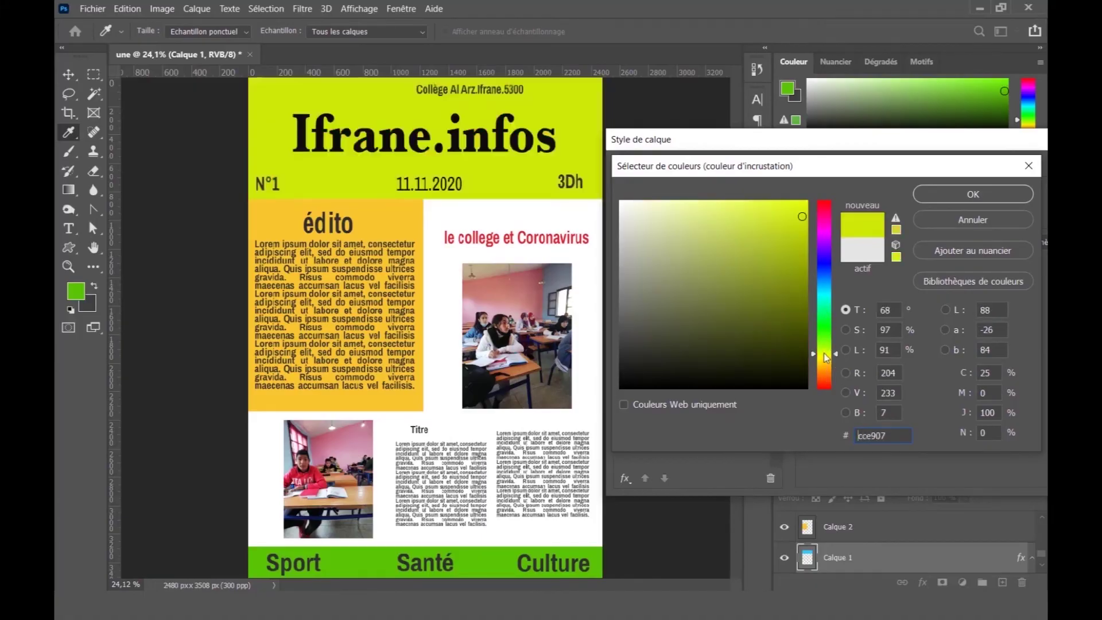
click(973, 194)
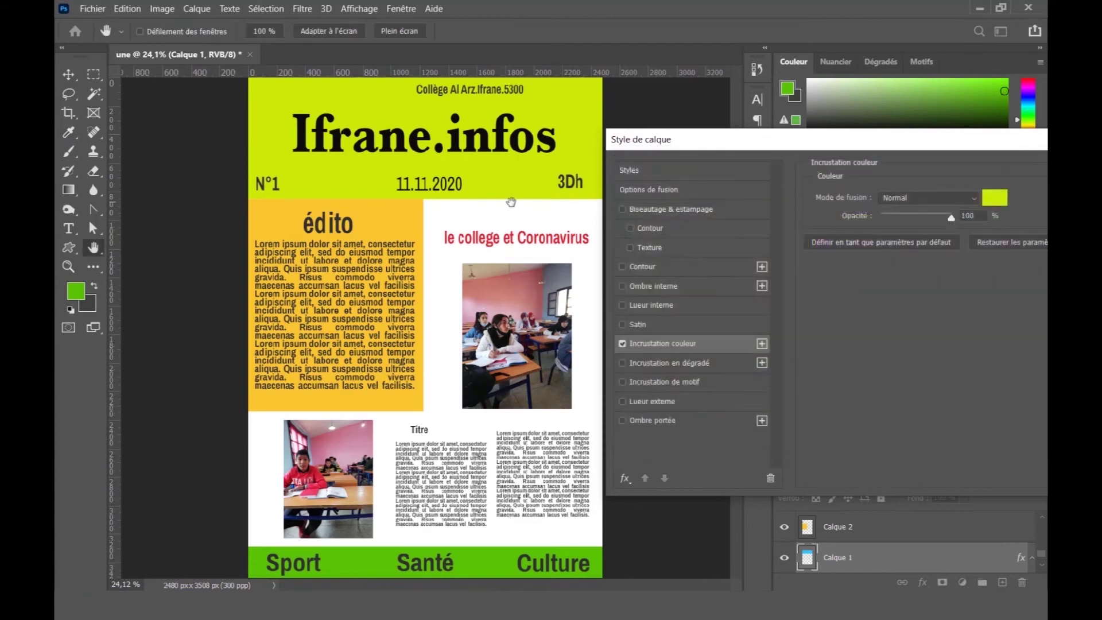
drag(995, 147, 876, 137)
click(1030, 160)
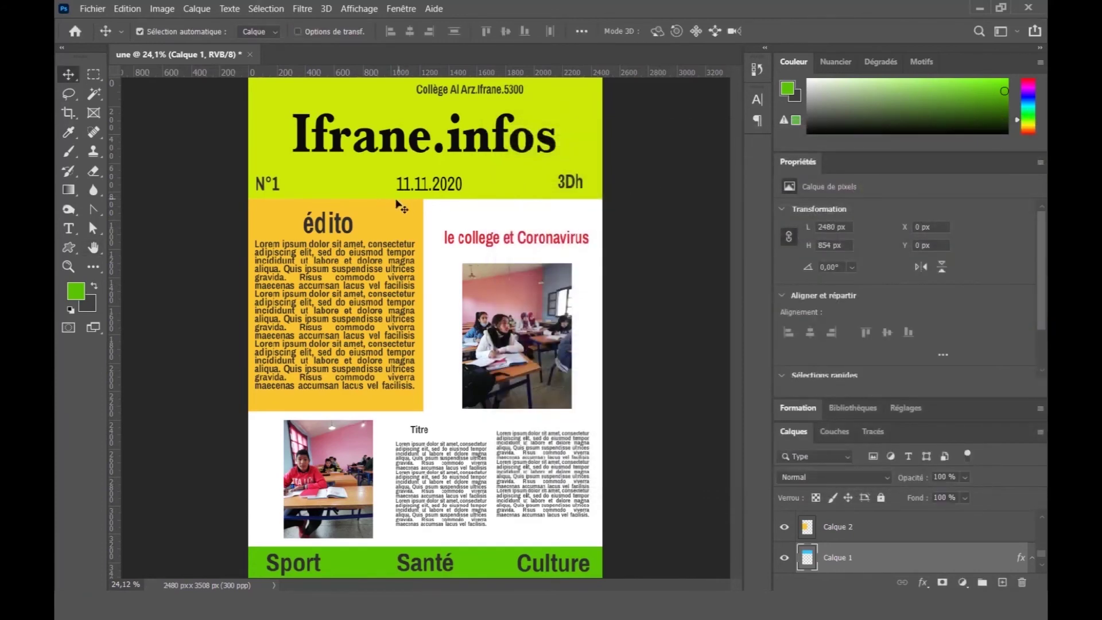
- Apply a sky-blue #07b1e9 colour overlay to the yellow block behind the "édito" text
click(420, 220)
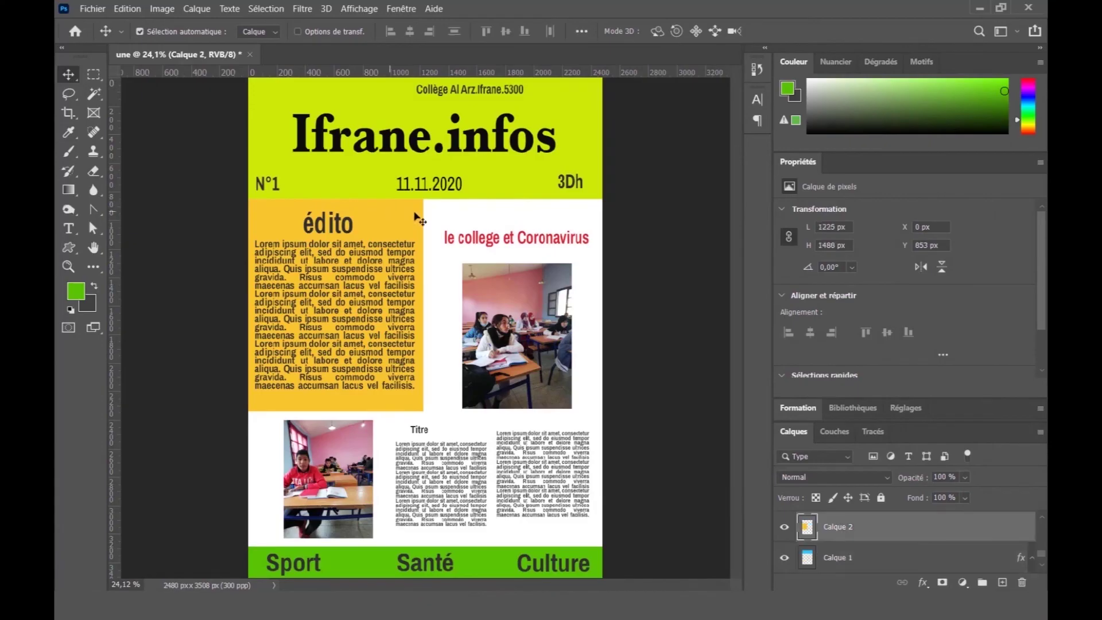
double_click(918, 526)
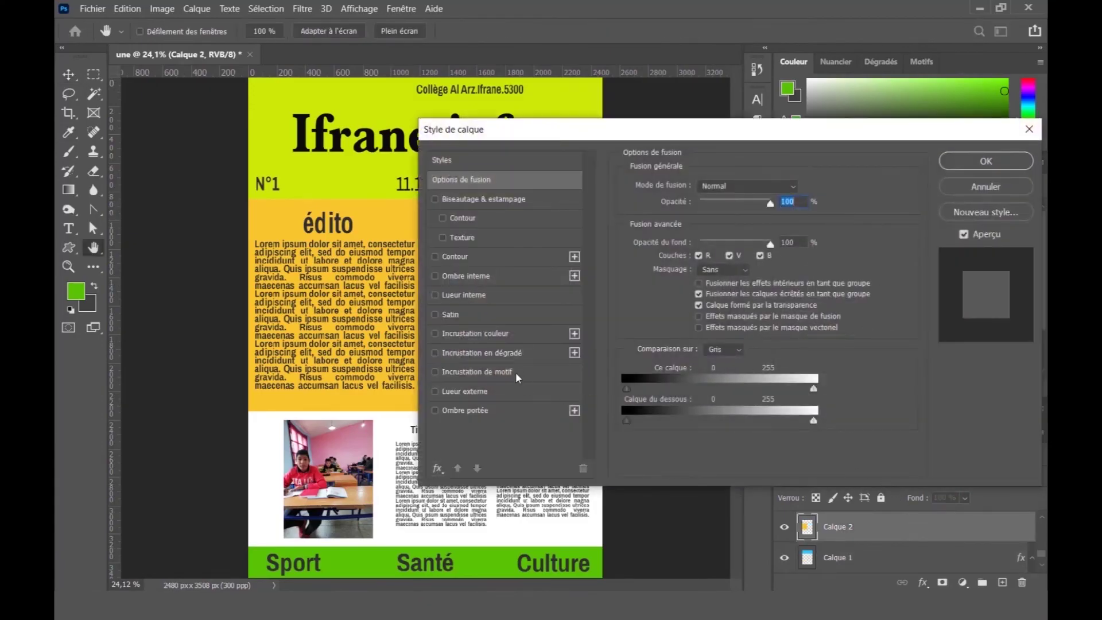
click(496, 334)
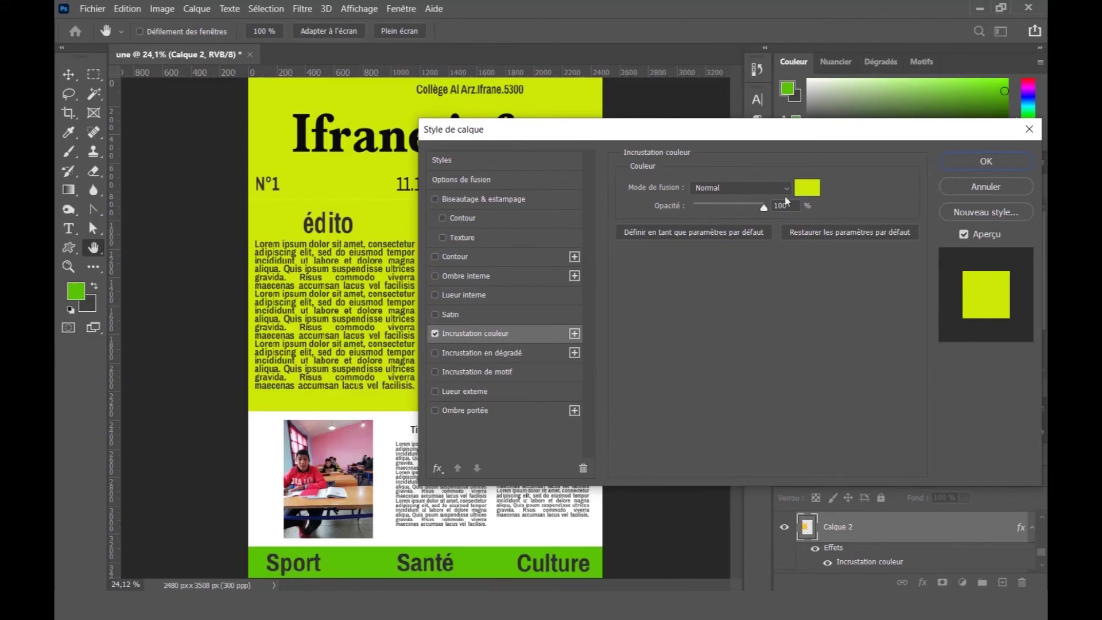
click(808, 188)
click(834, 289)
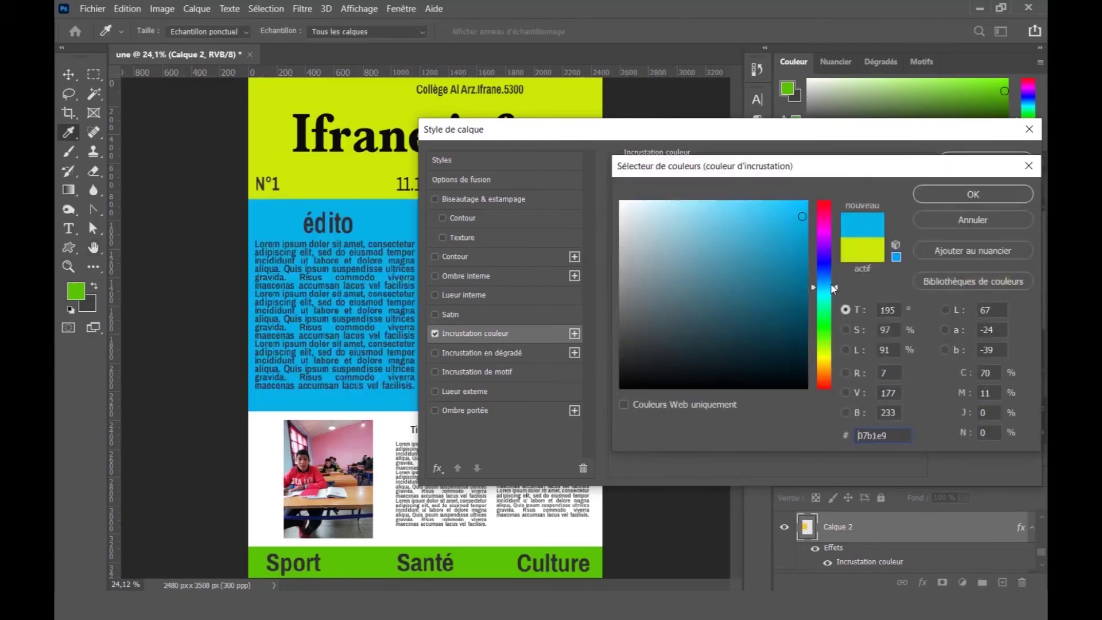
click(964, 196)
click(964, 168)
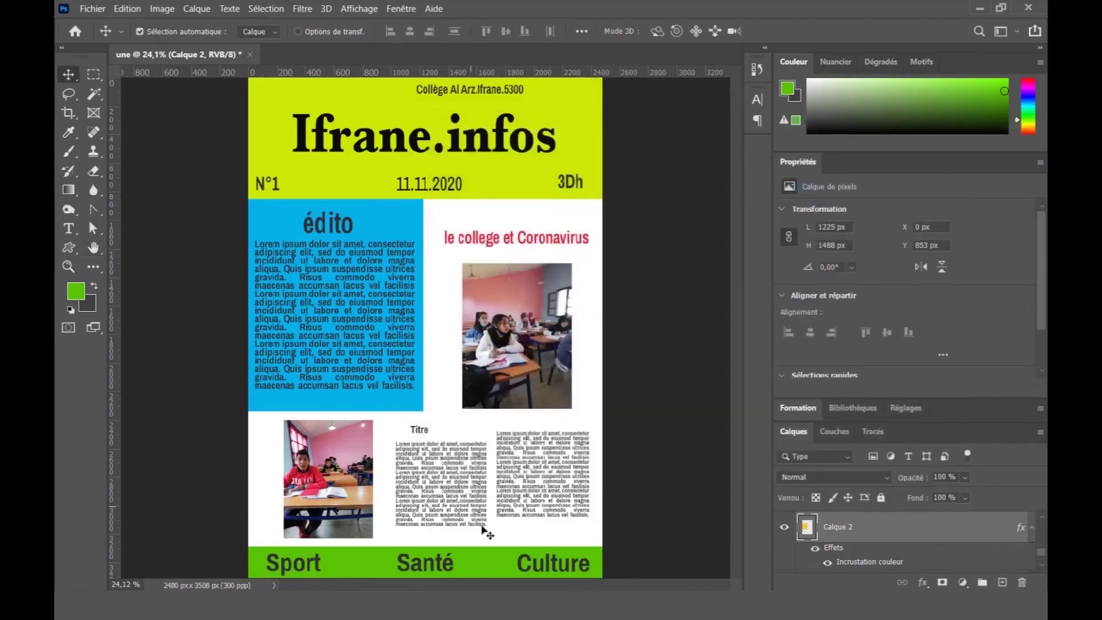
- Apply an orange #e96207 colour overlay to the green band behind the section labels
click(491, 564)
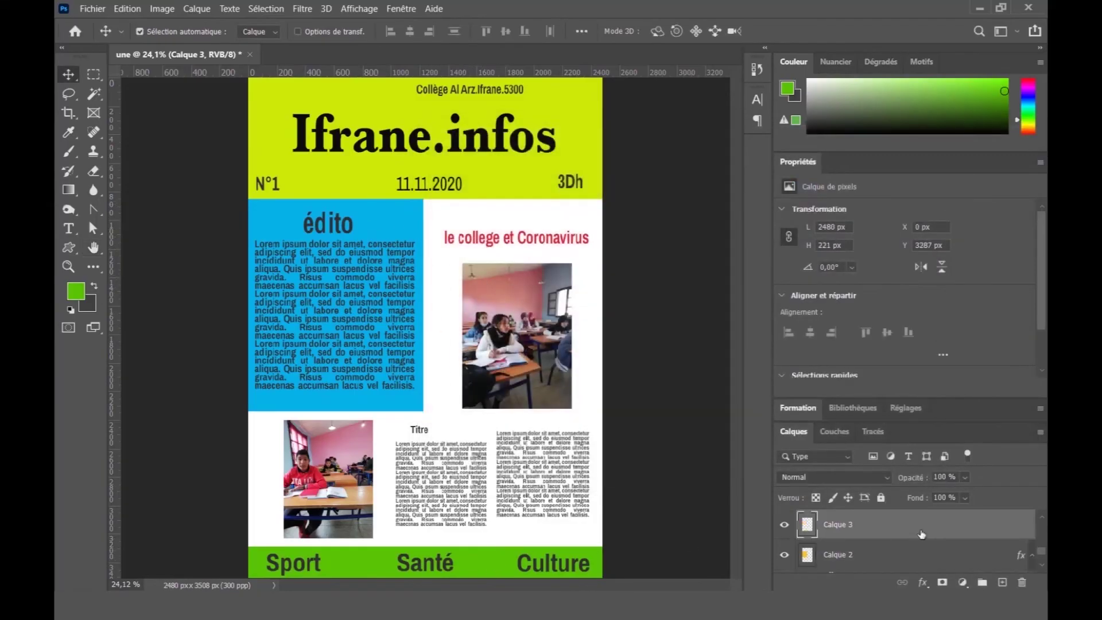
double_click(922, 534)
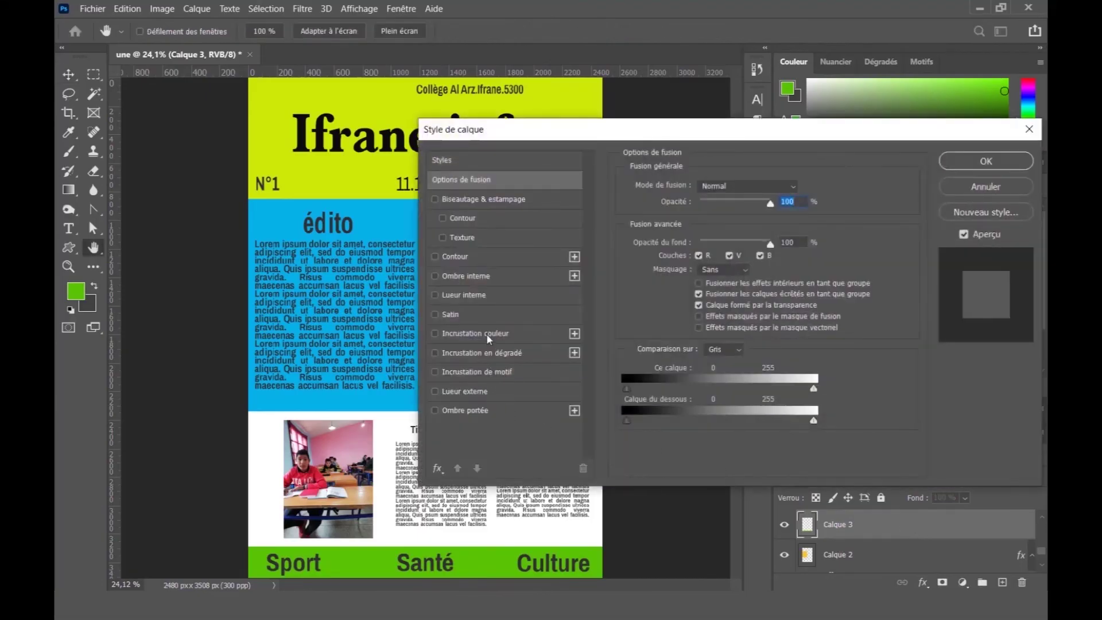
click(476, 334)
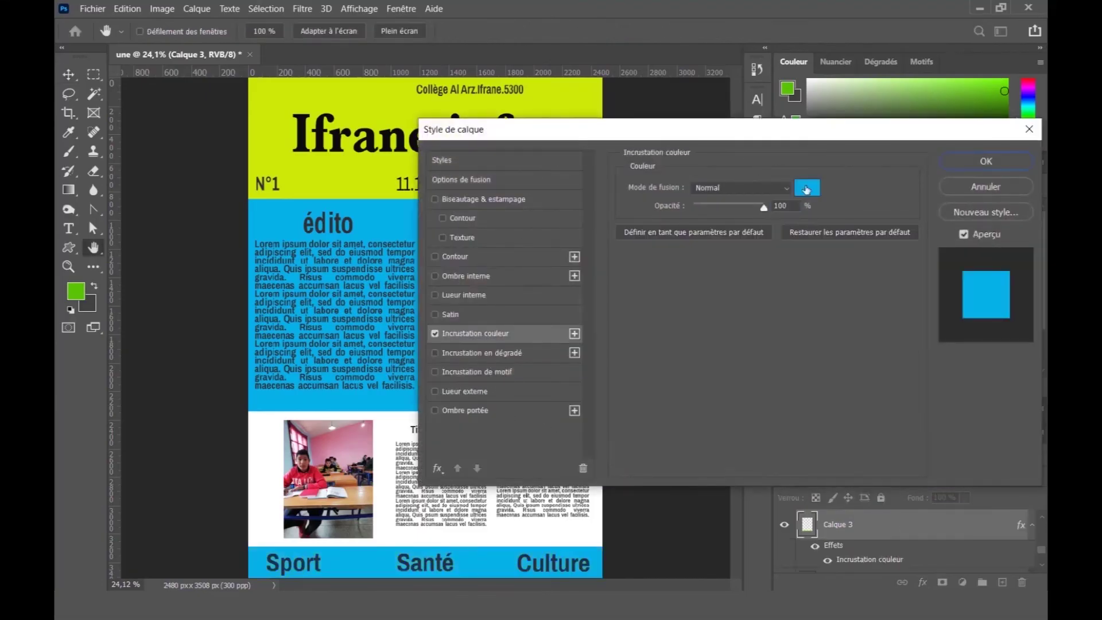
click(806, 190)
drag(826, 362, 827, 380)
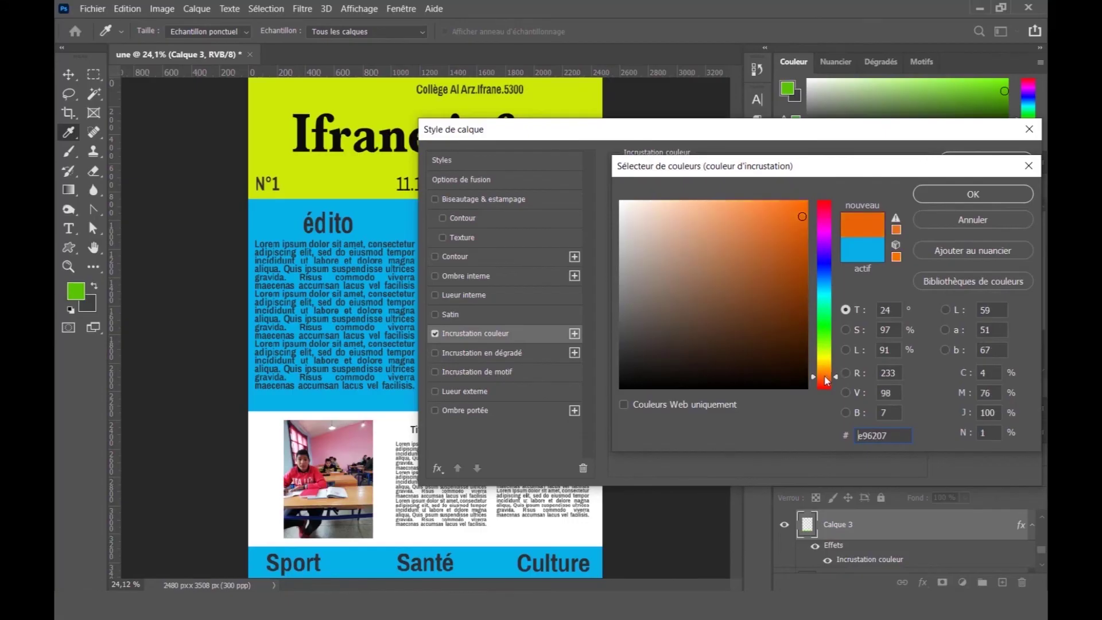
click(945, 198)
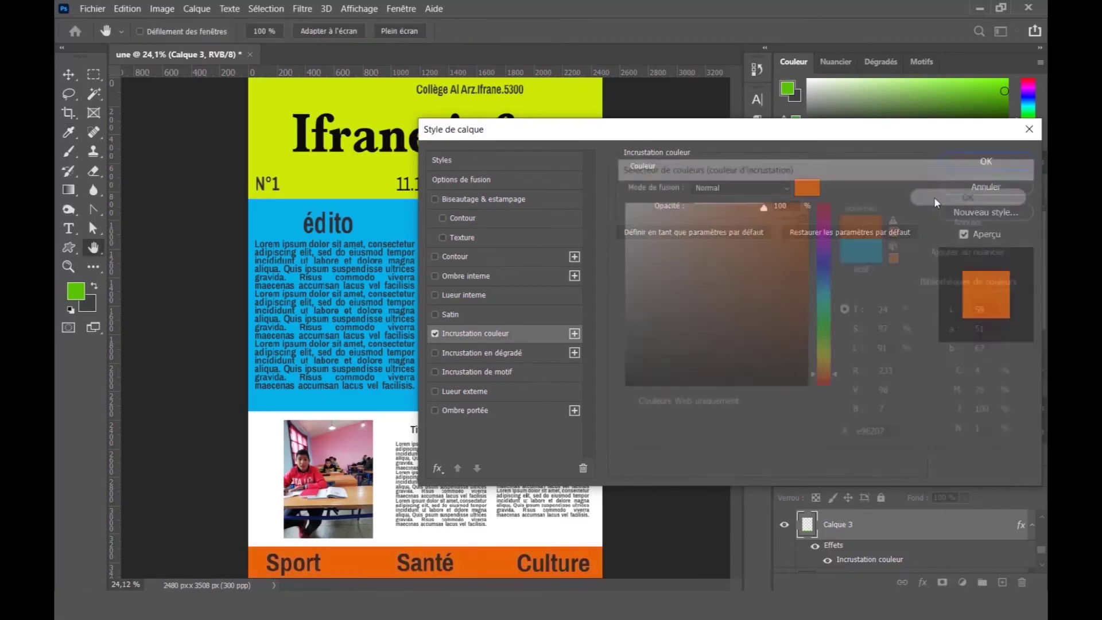
click(958, 164)
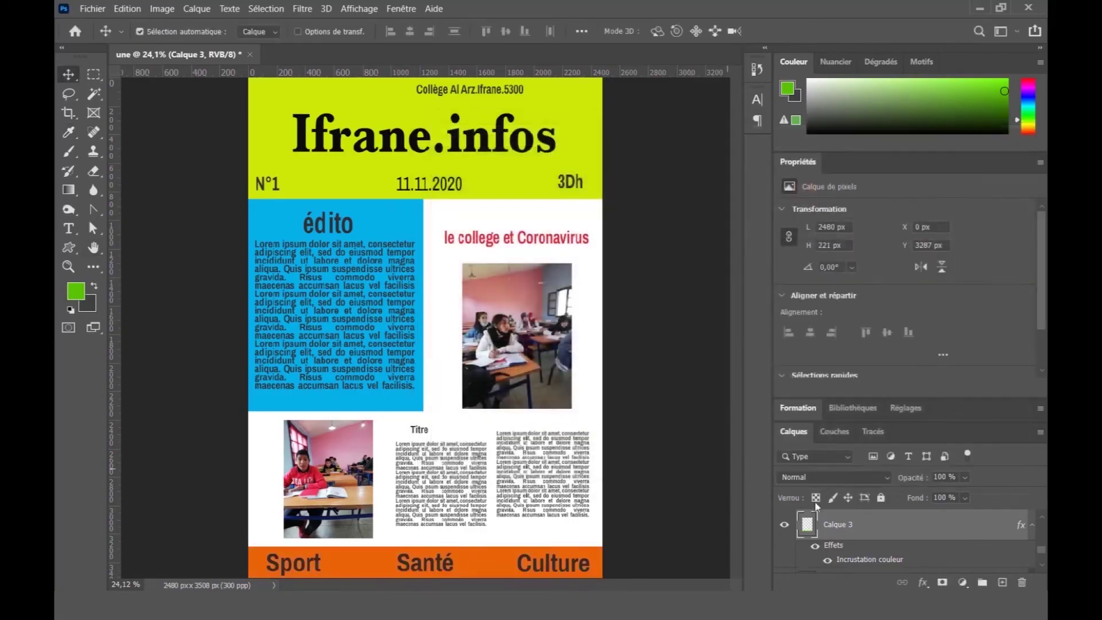
- Convert the locked background (Arrière-plan) into a normal layer with the default settings
scroll(858, 534, down, 1)
scroll(860, 536, down, 1)
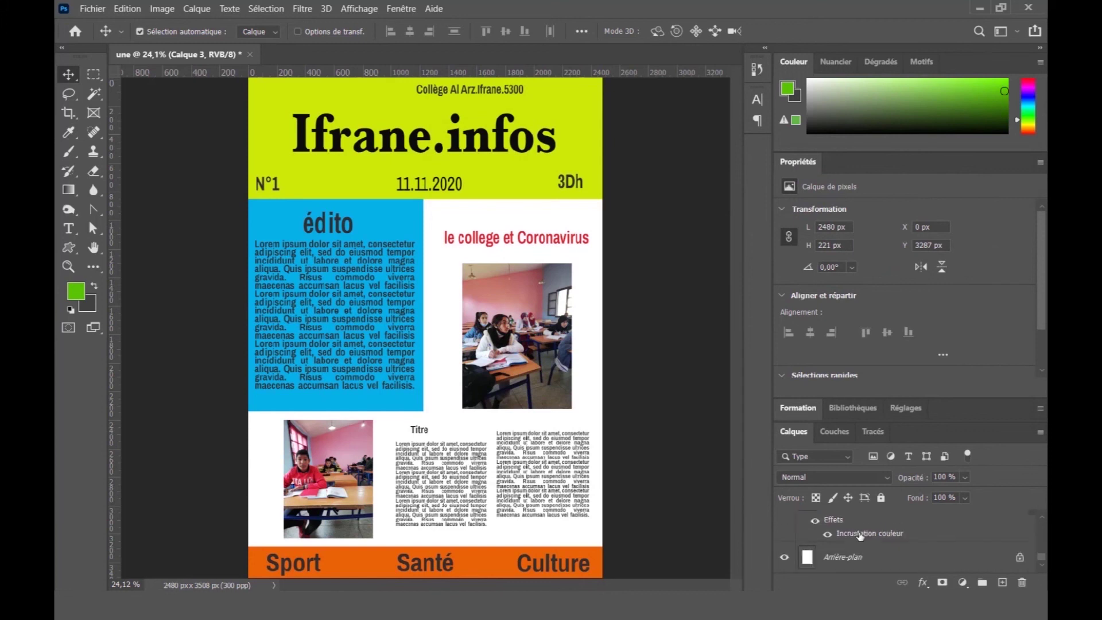
double_click(844, 557)
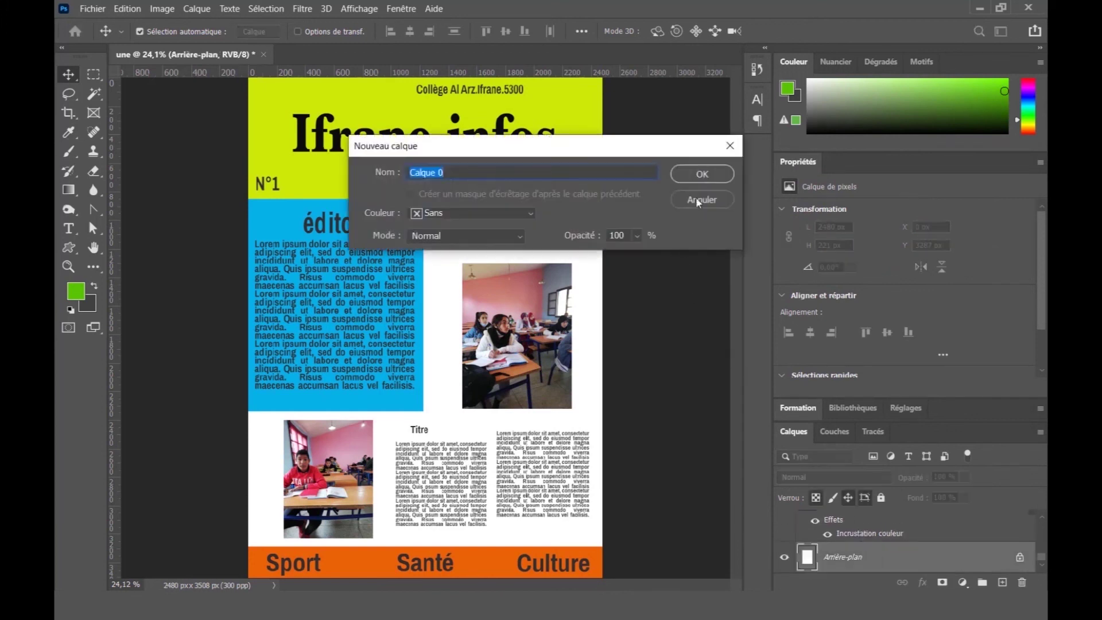
click(701, 174)
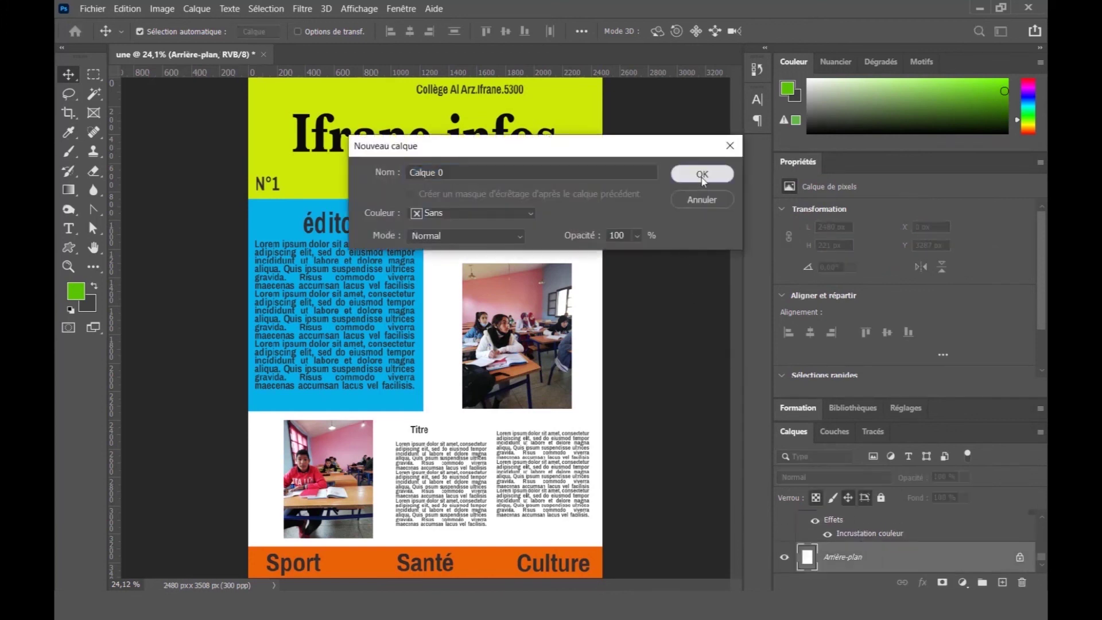
- Apply a very pale cream-yellow colour overlay to the page background layer
double_click(861, 554)
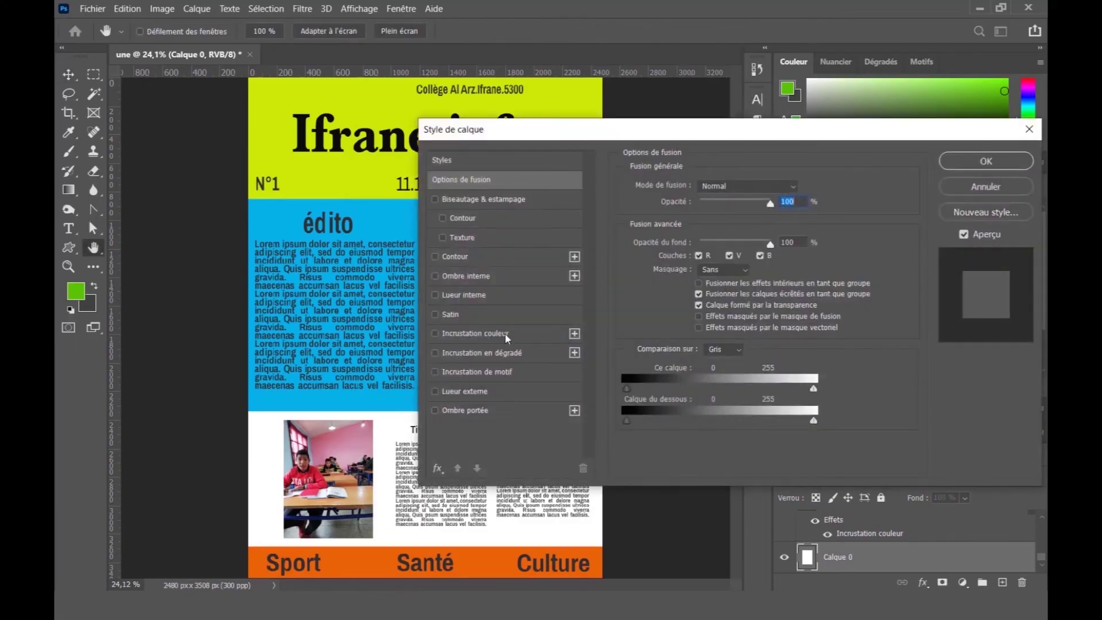
click(506, 335)
drag(505, 130, 749, 136)
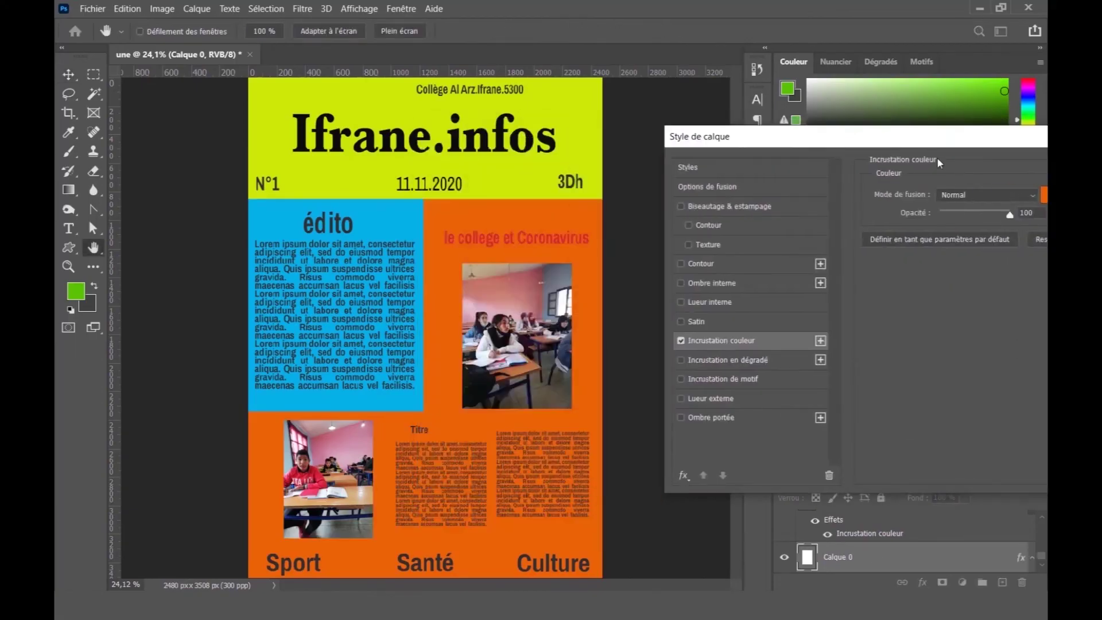
click(1044, 196)
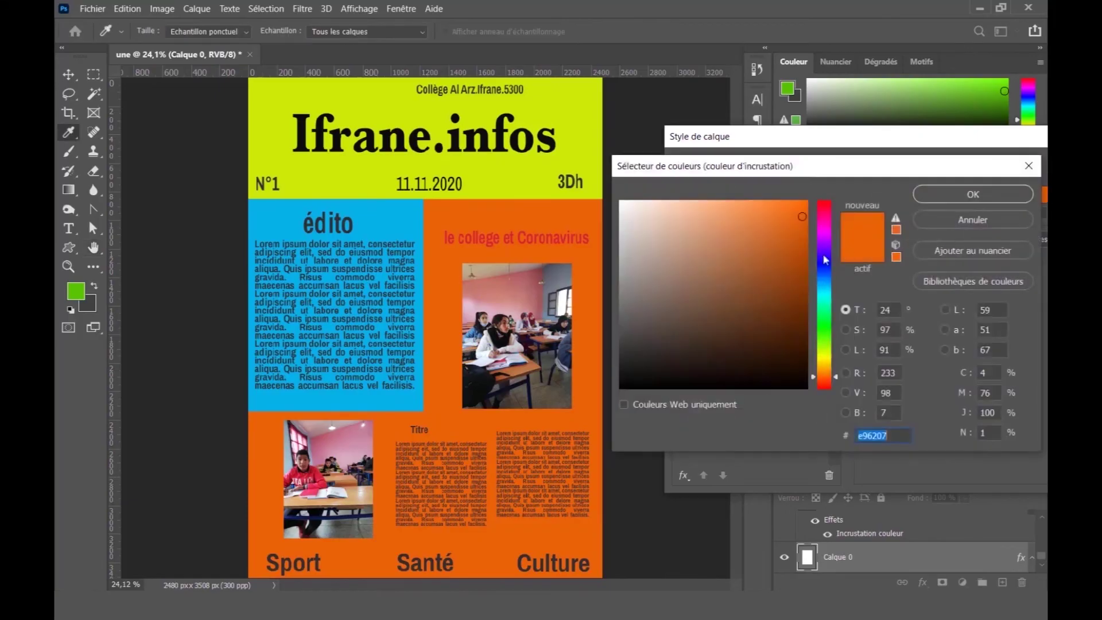
click(649, 221)
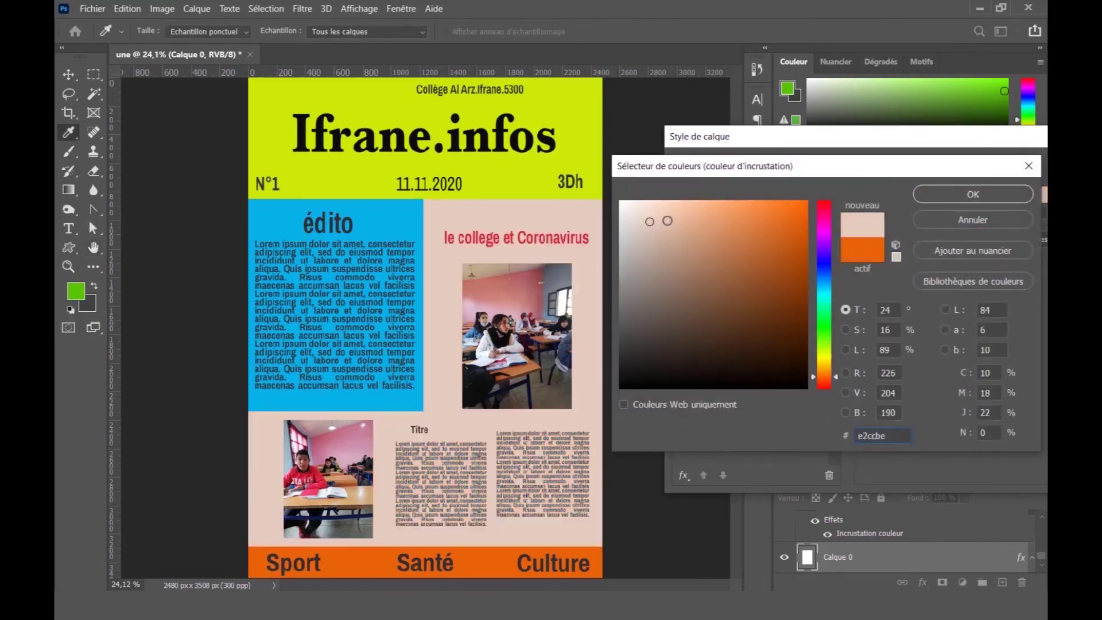
drag(651, 219, 648, 206)
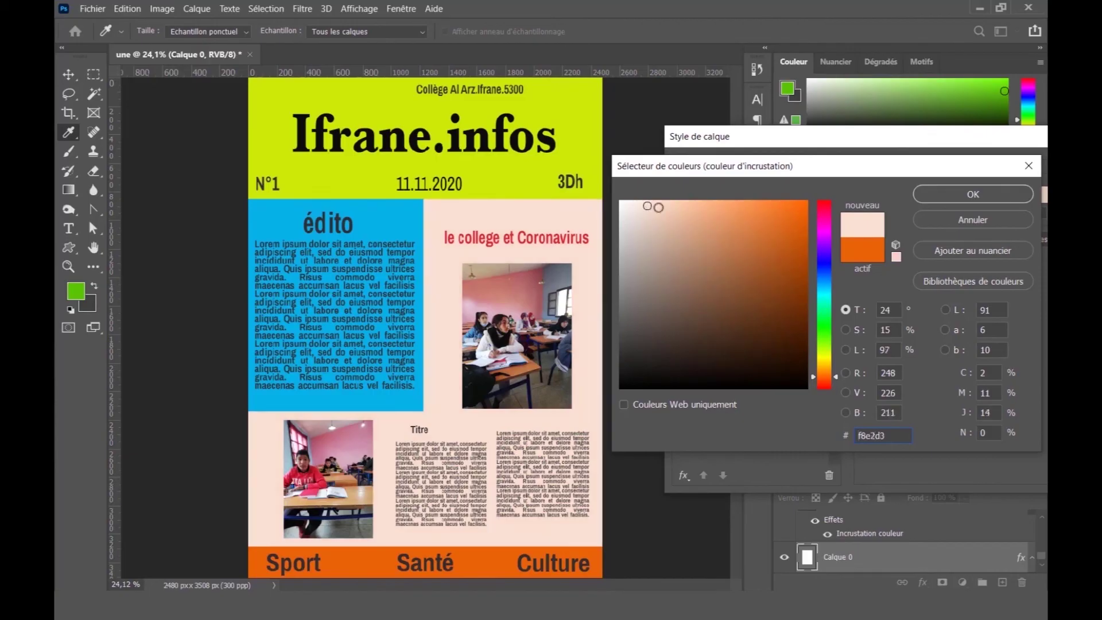
click(825, 357)
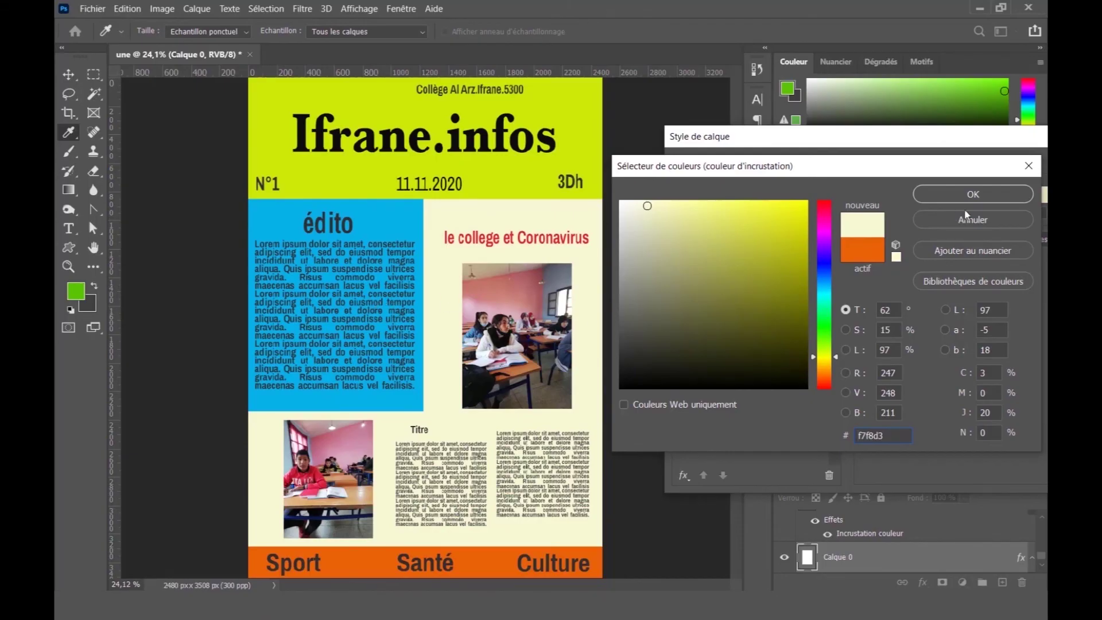
click(638, 207)
click(927, 193)
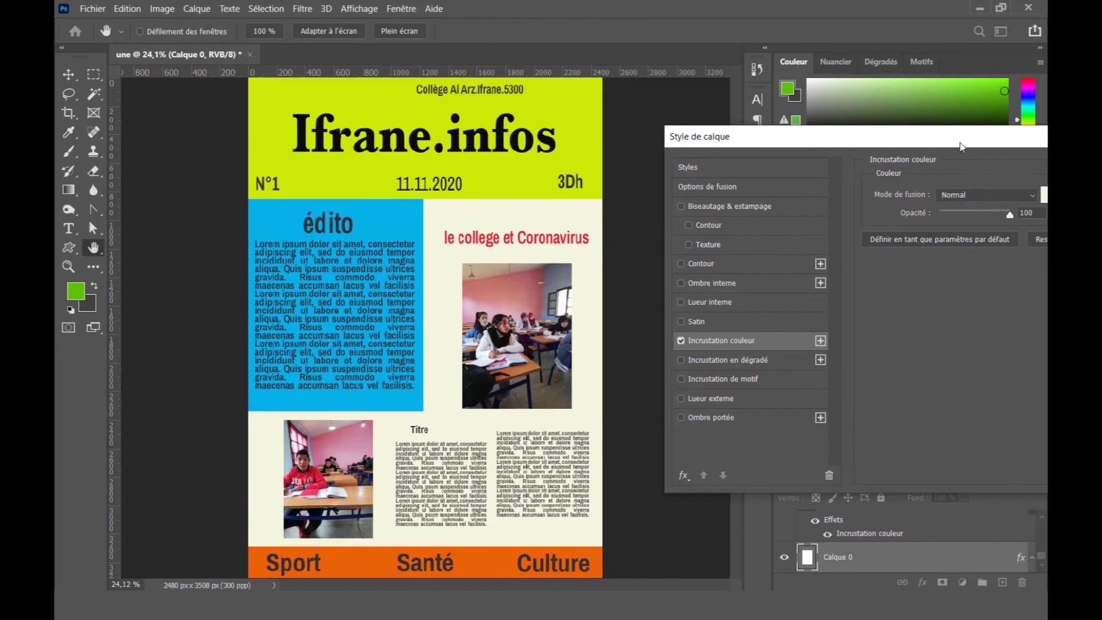
drag(963, 147, 703, 149)
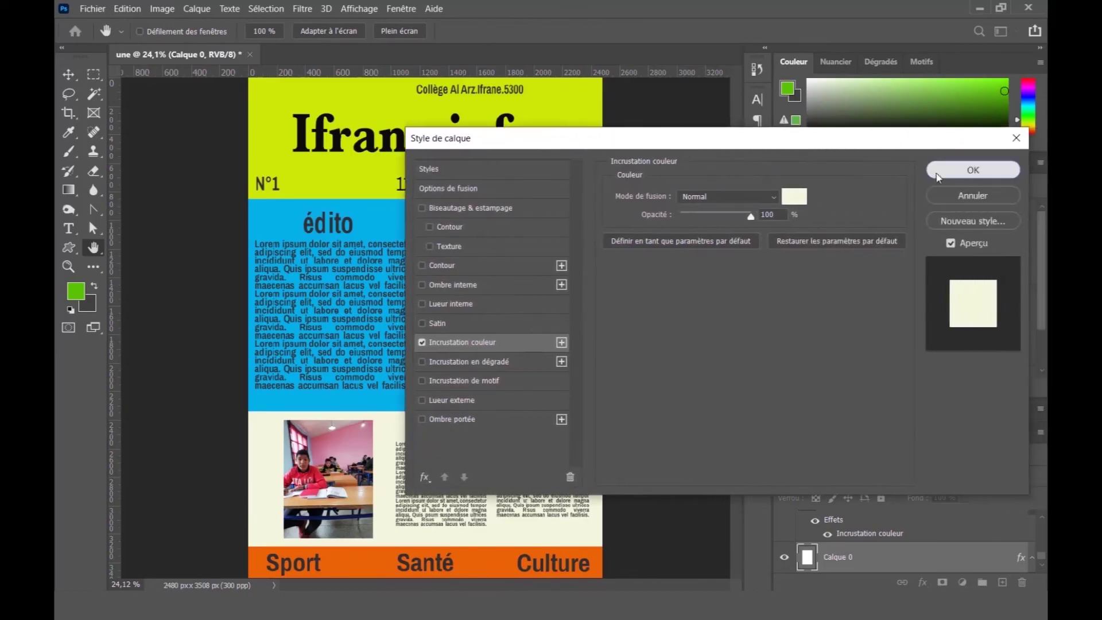
click(937, 175)
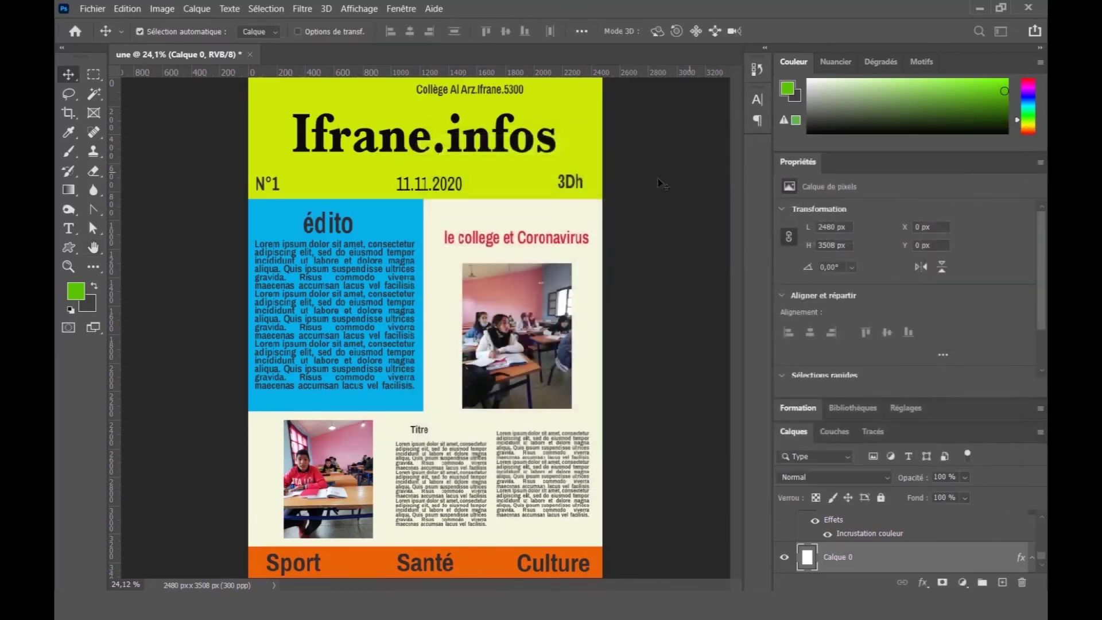
- Save a JPEG copy of the page as "la maquette" in the eleves folder, at Maximum quality 12 with the standard baseline format
click(93, 9)
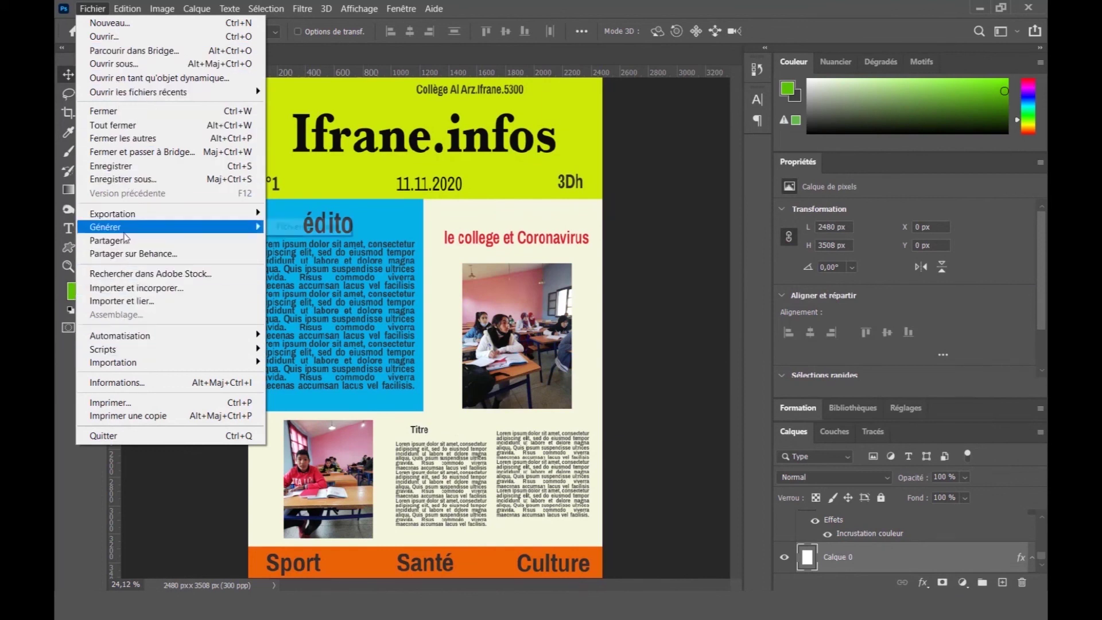
click(131, 180)
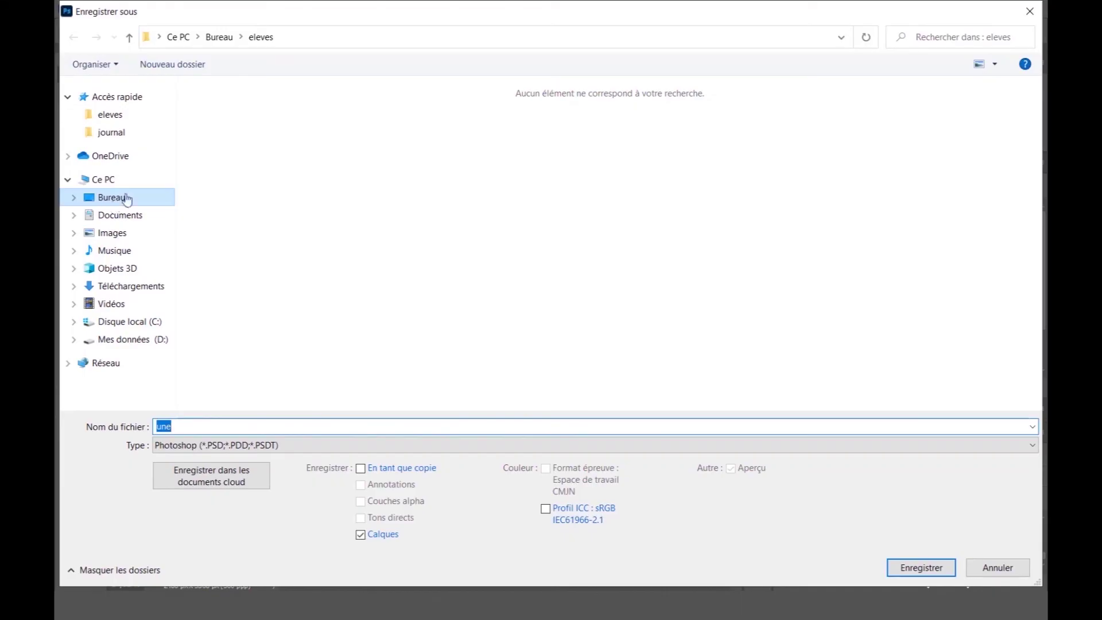
click(181, 424)
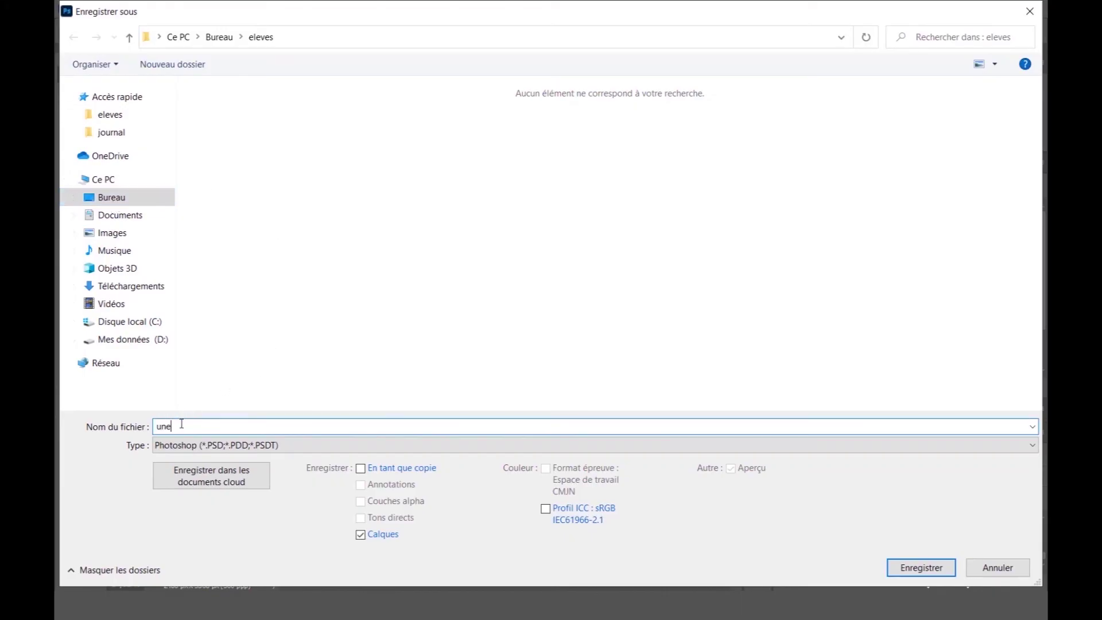
drag(180, 424, 148, 425)
text(la)
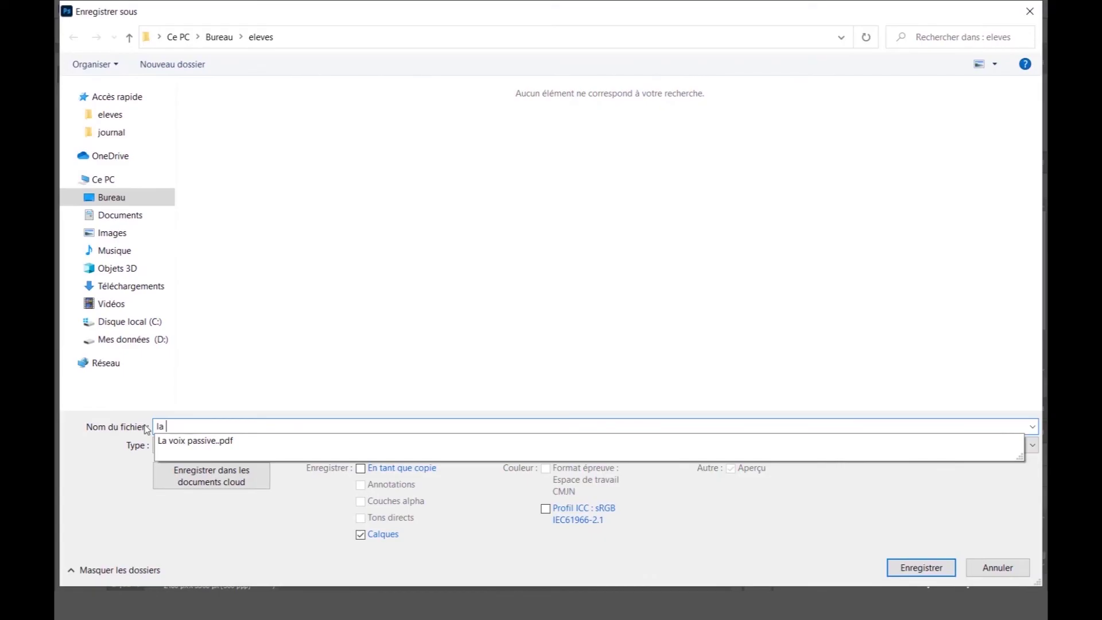
text( maquette)
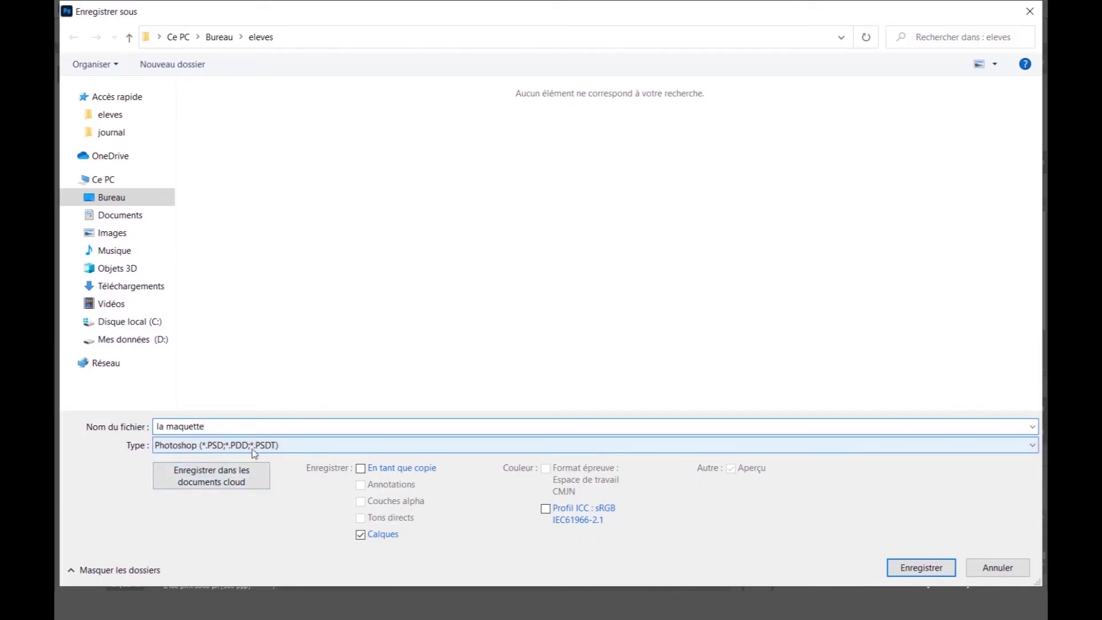
click(194, 452)
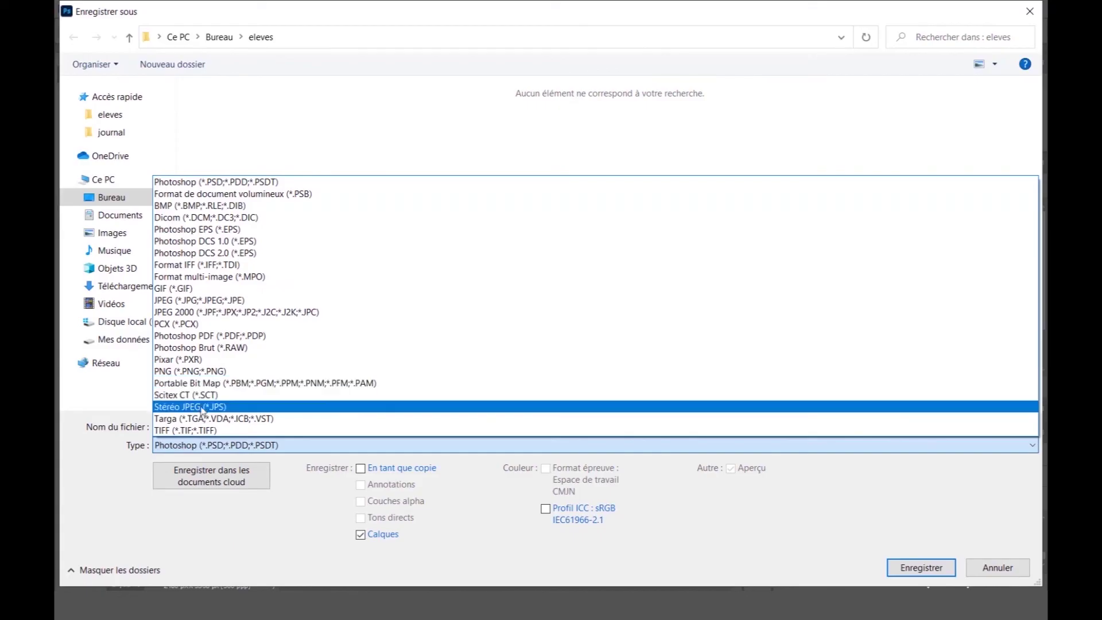
click(175, 304)
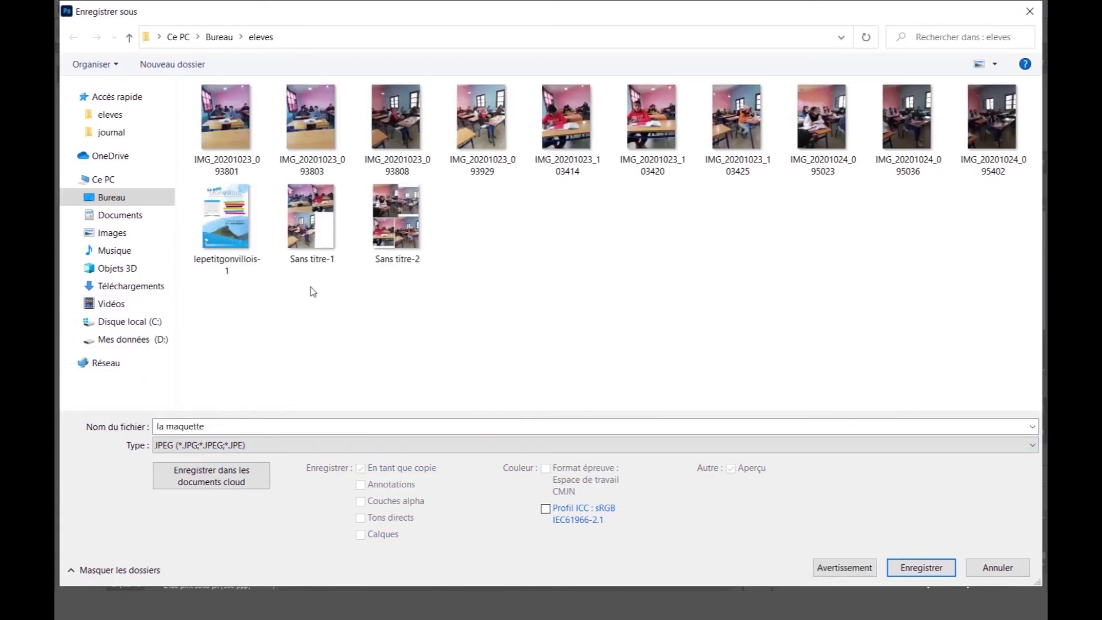
click(916, 569)
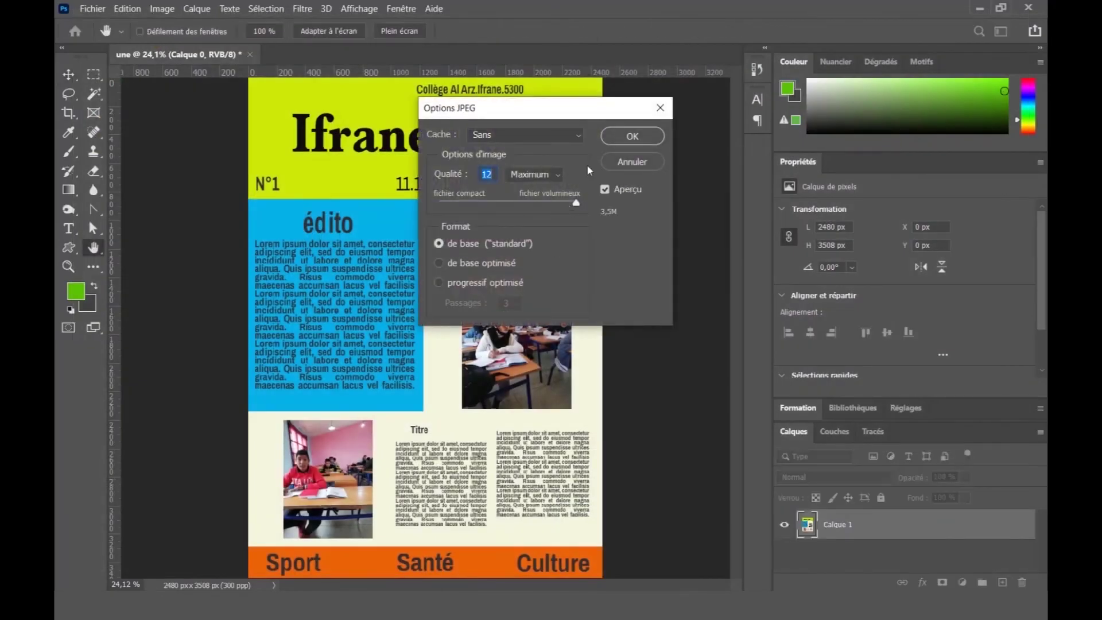
click(631, 137)
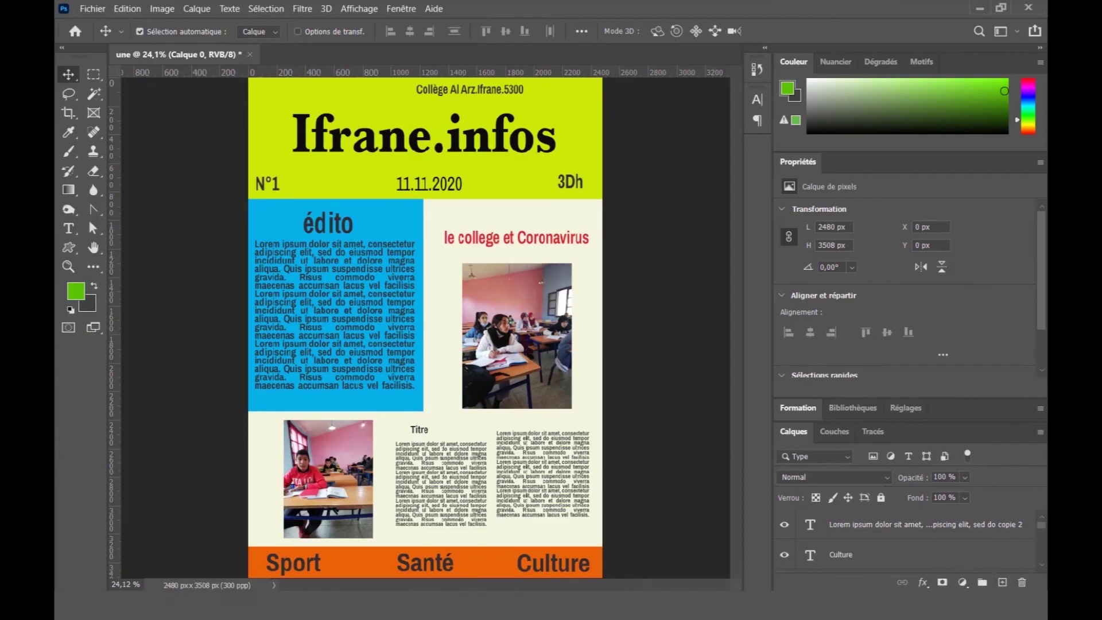
- Switch to the desktop's eleves folder and view the exported "la maquette" image, followed by the reference cover "lepetitgonvillois-1"
click(1041, 587)
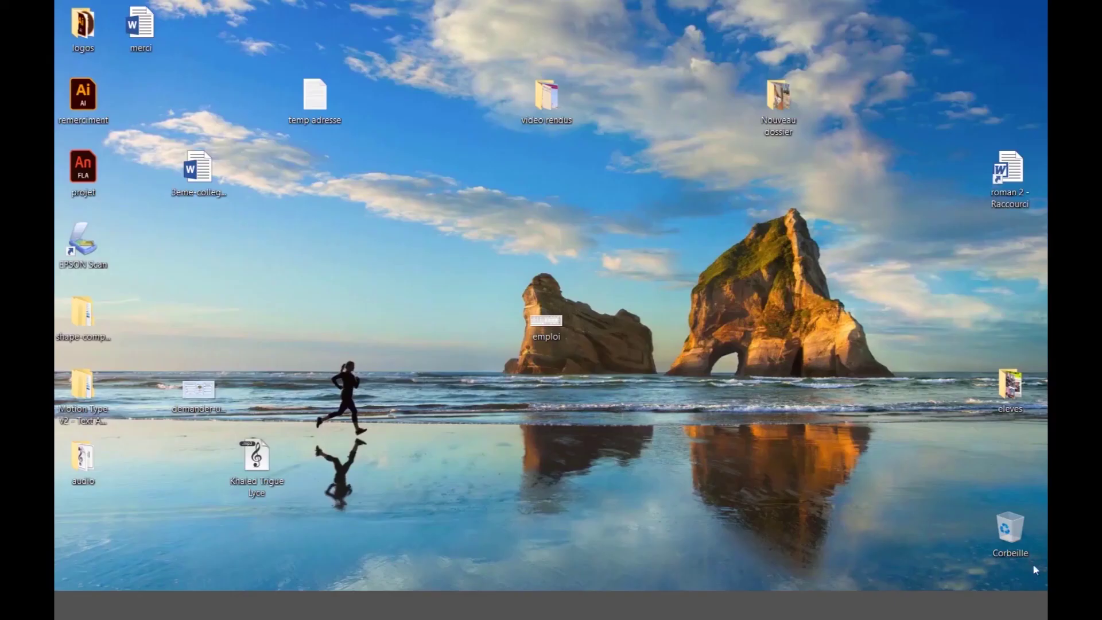
double_click(1012, 397)
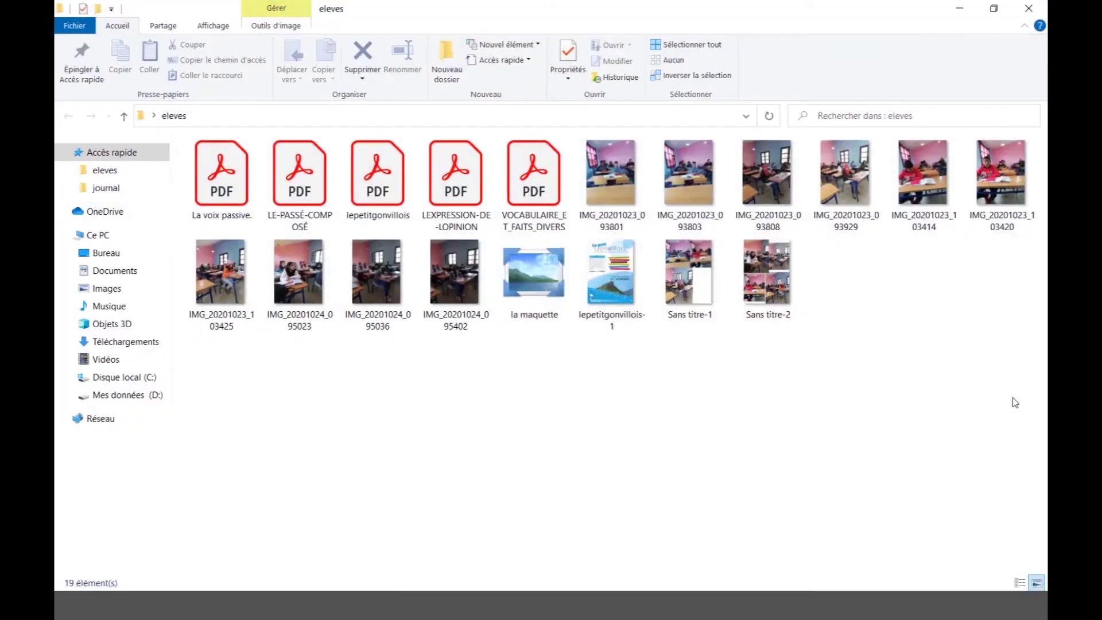
double_click(548, 297)
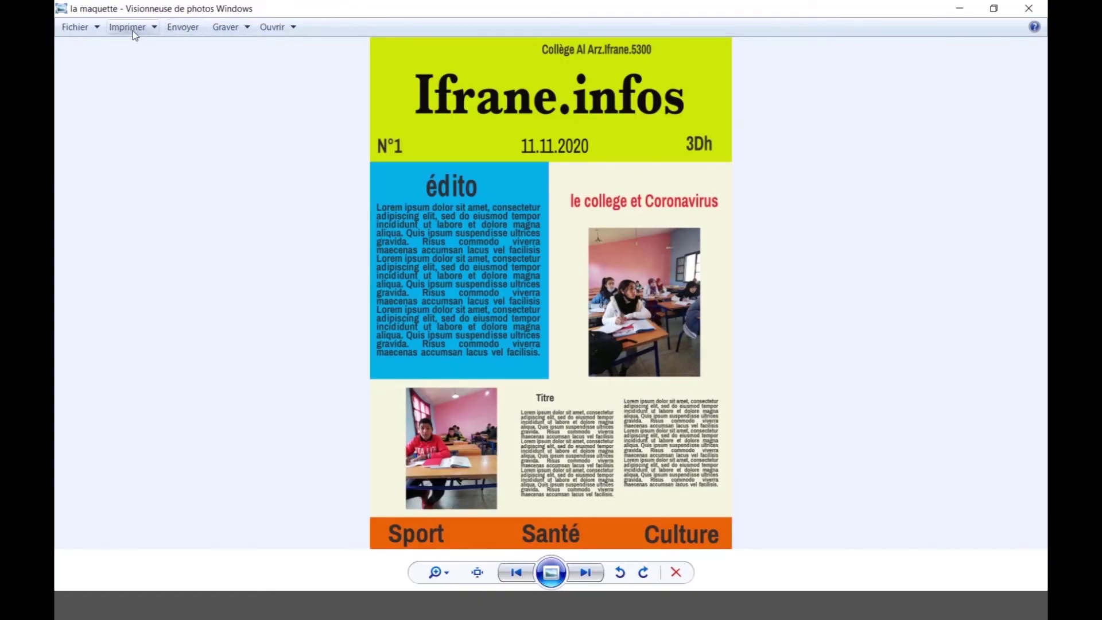
click(1028, 15)
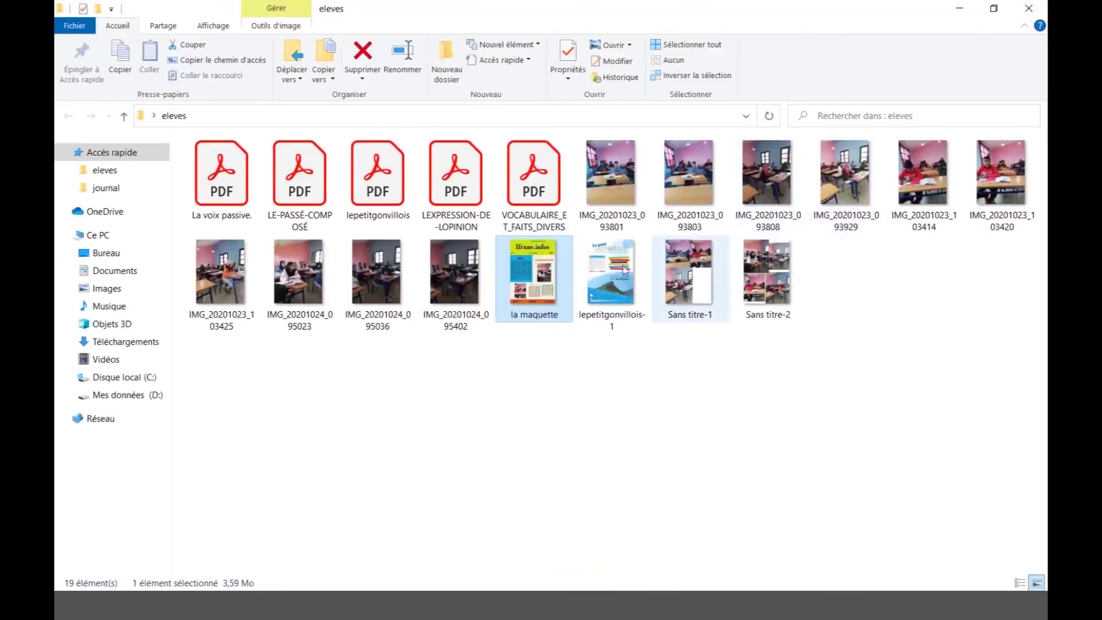
double_click(609, 278)
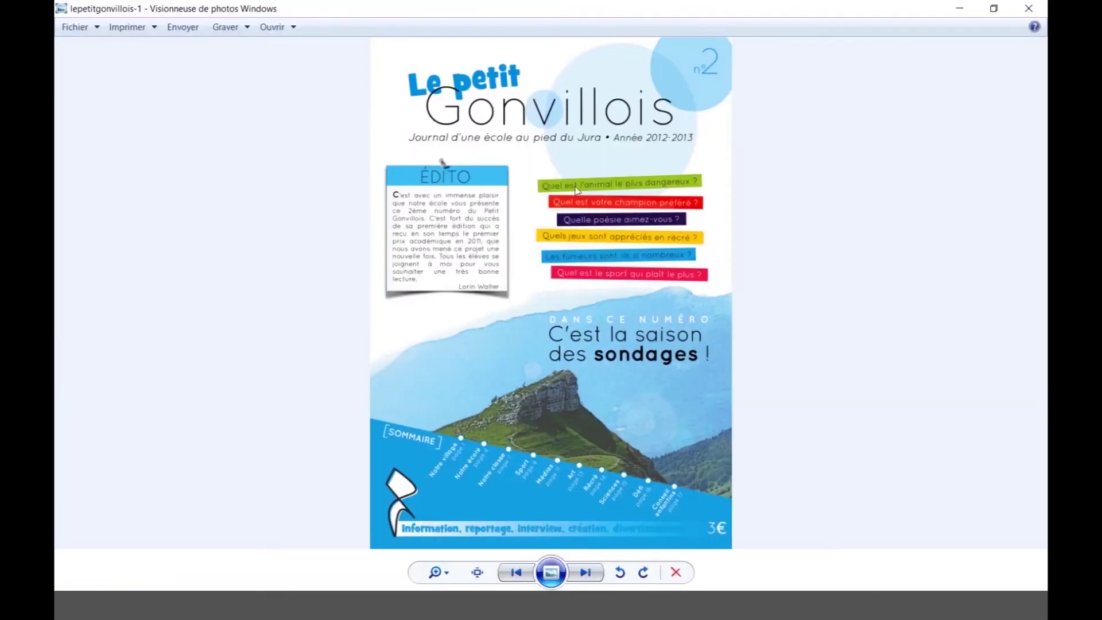